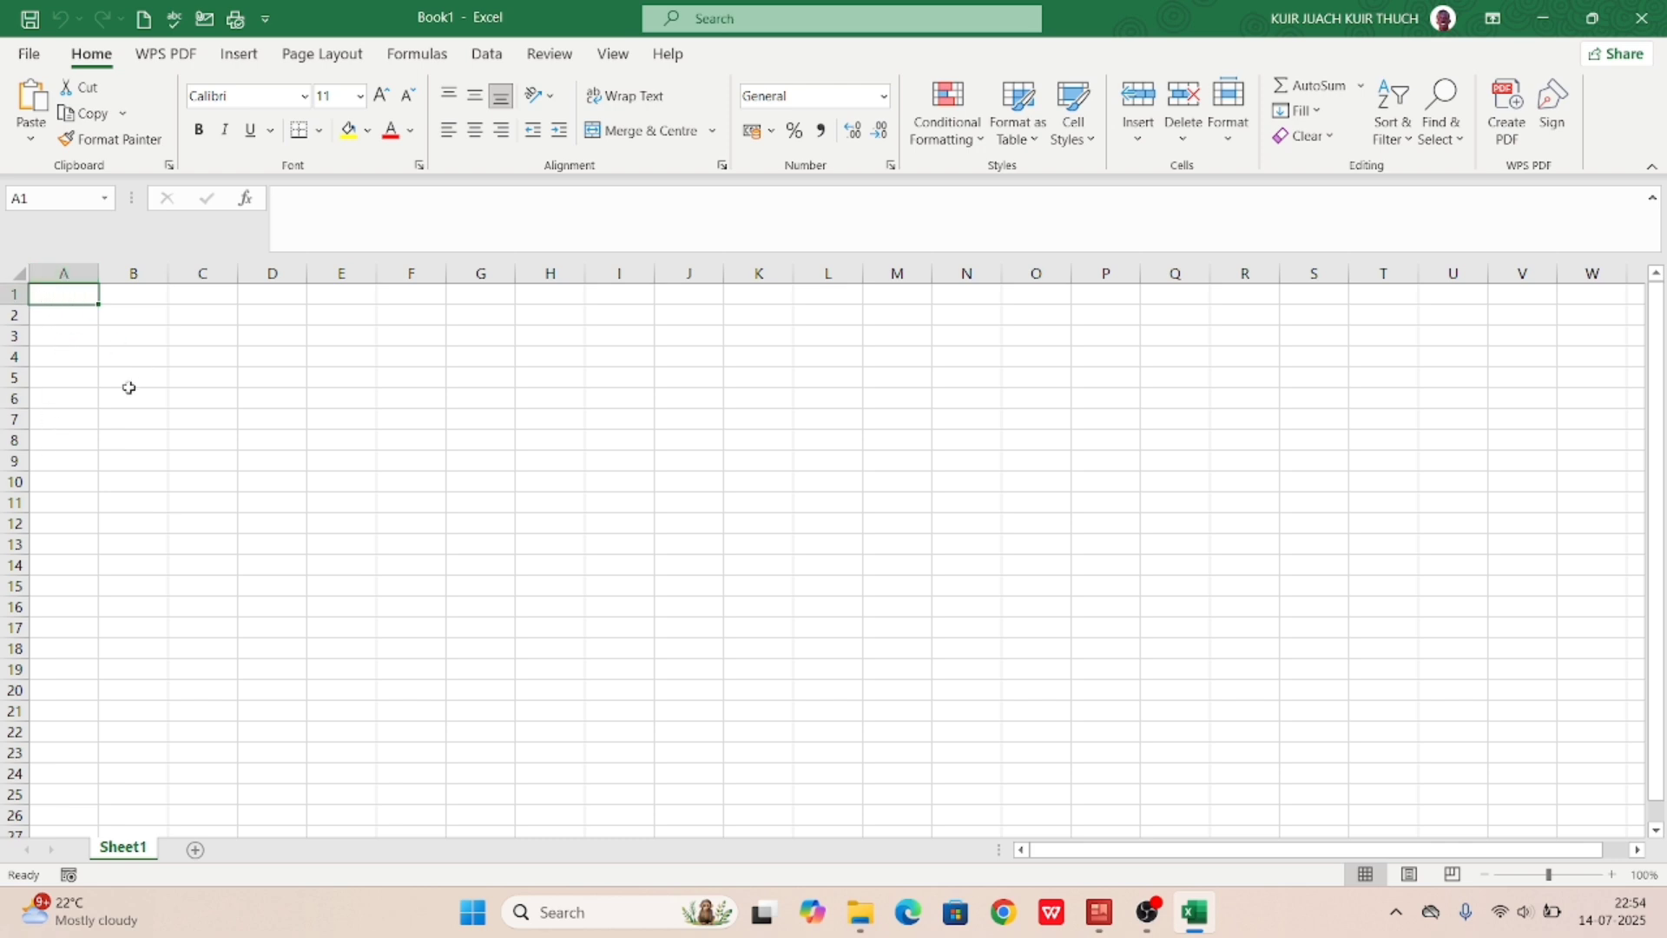
Step: Select cell J10, and jump to cell K9 by entering its cell reference
{"action": "left_click", "coordinate": [710, 484]}
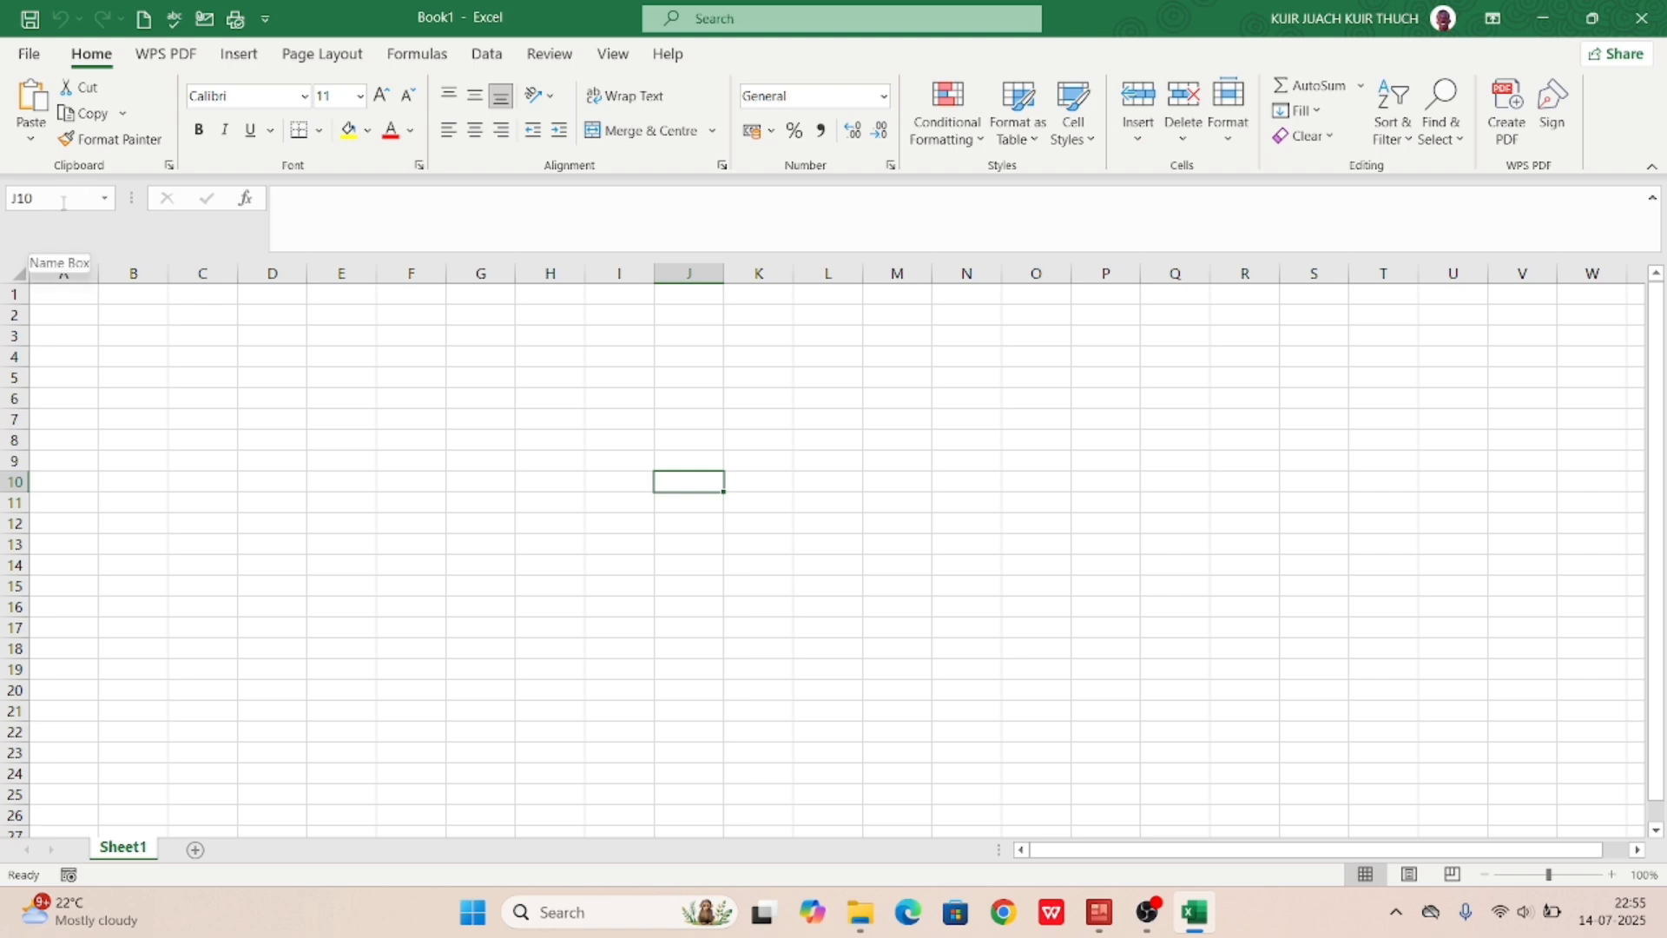
{"action": "left_click", "coordinate": [64, 203]}
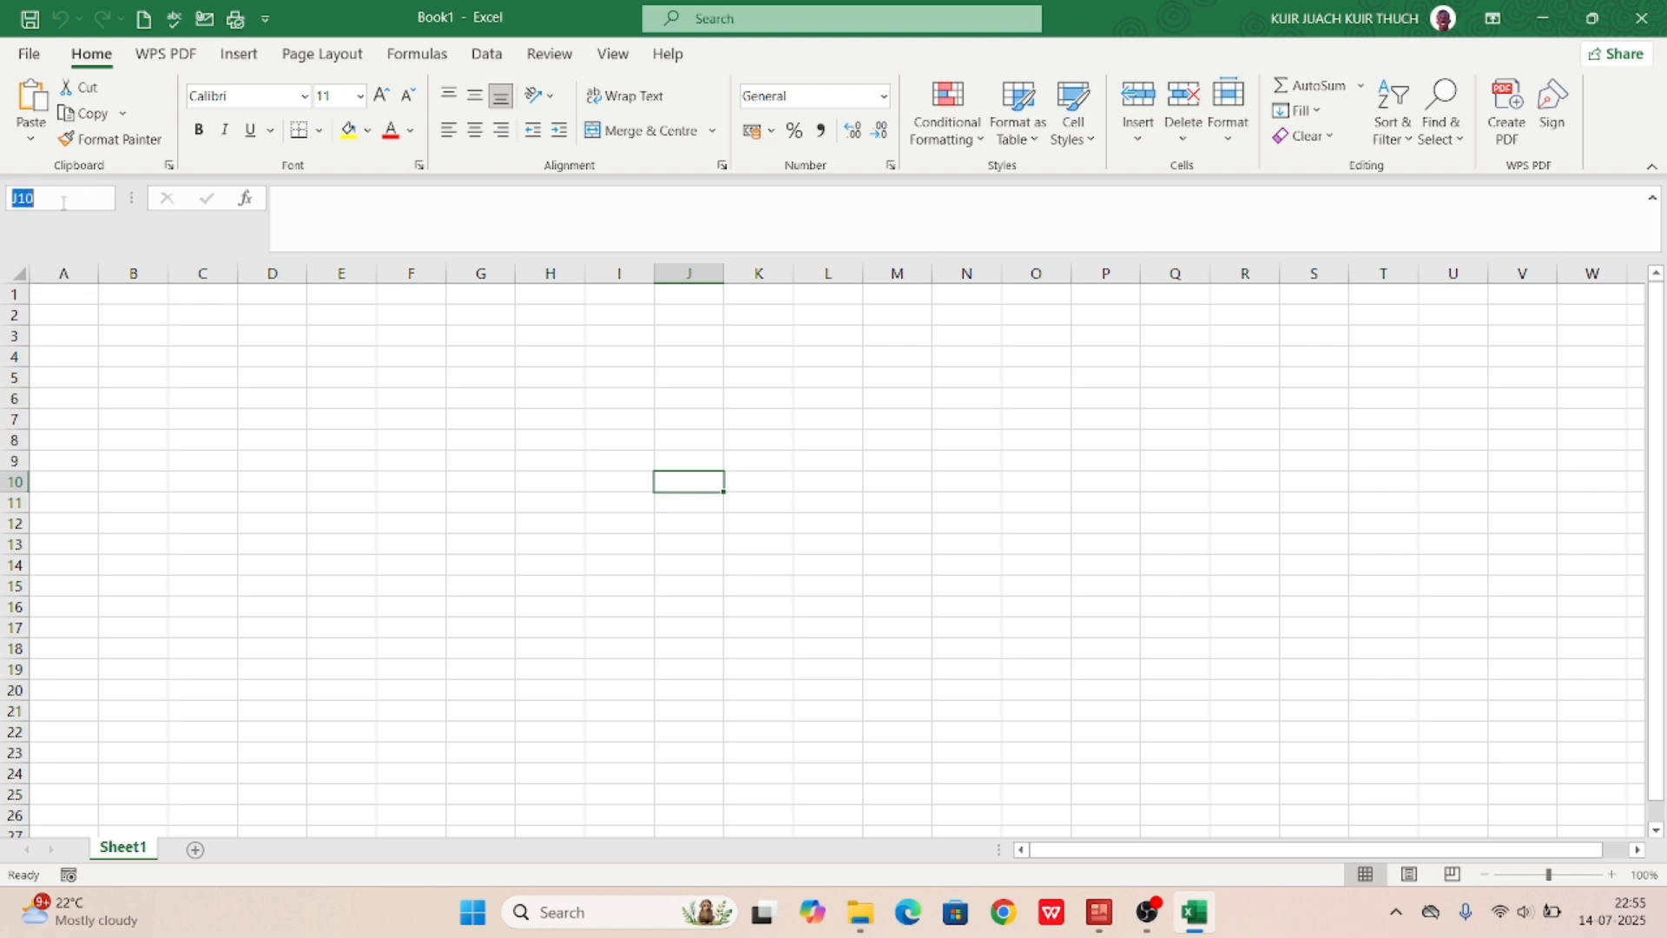
{"action": "type", "text": "k9"}
{"action": "key", "text": "Return"}
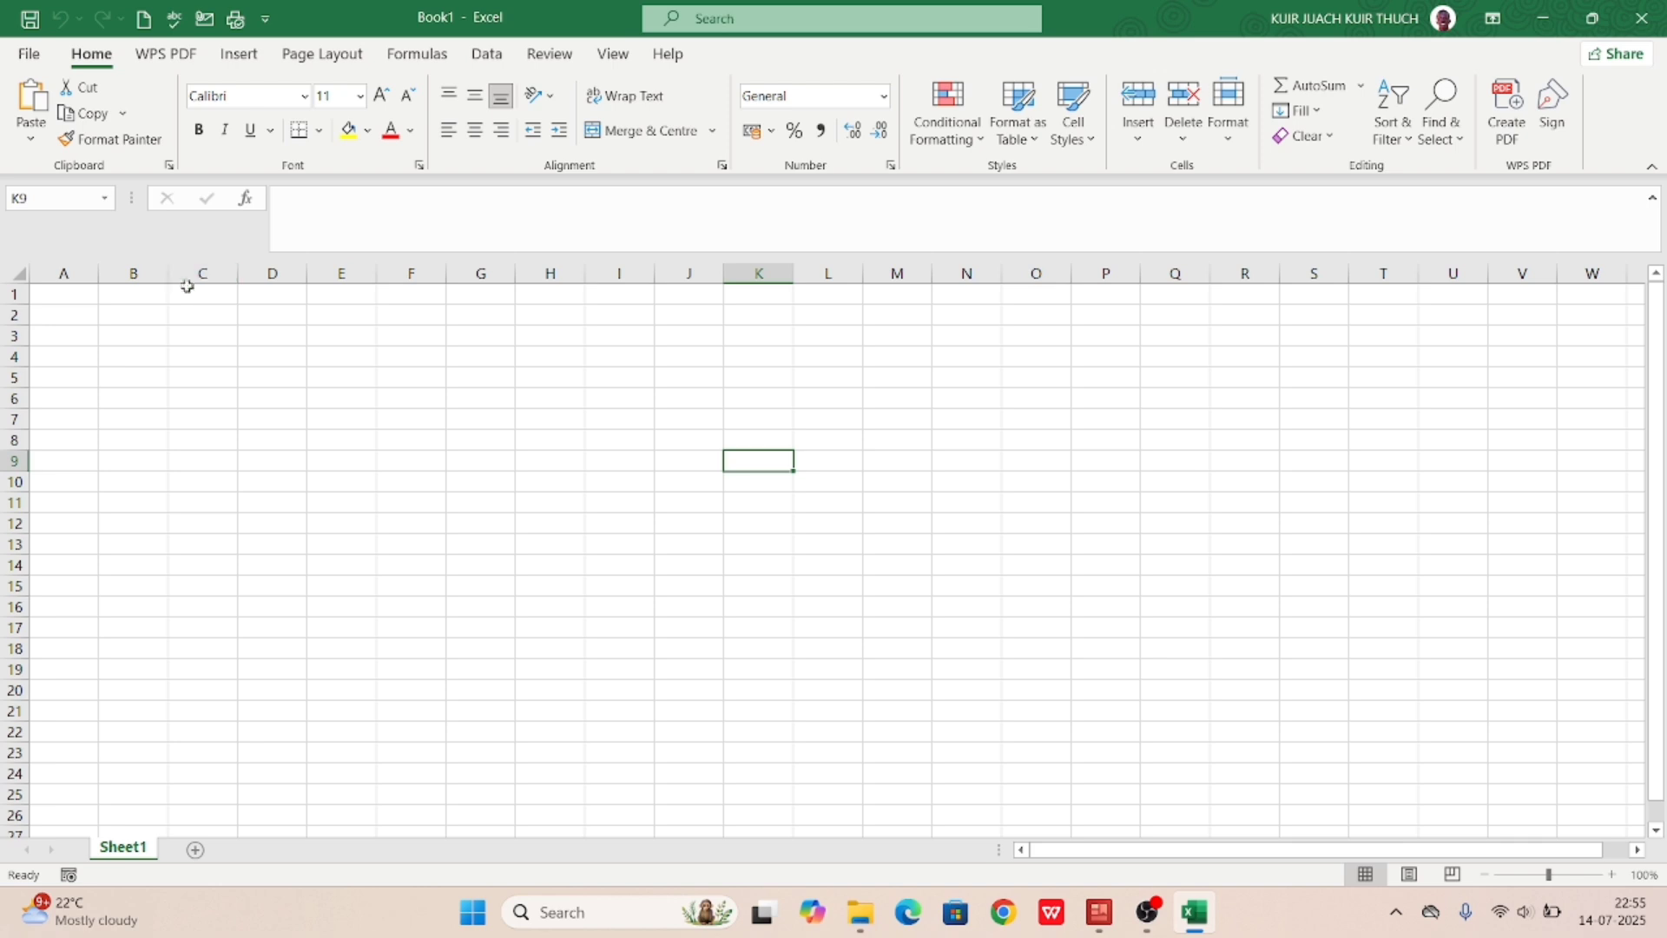
Step: Select cell C2, select cell F15, and start editing the content of F15
{"action": "left_click", "coordinate": [196, 322]}
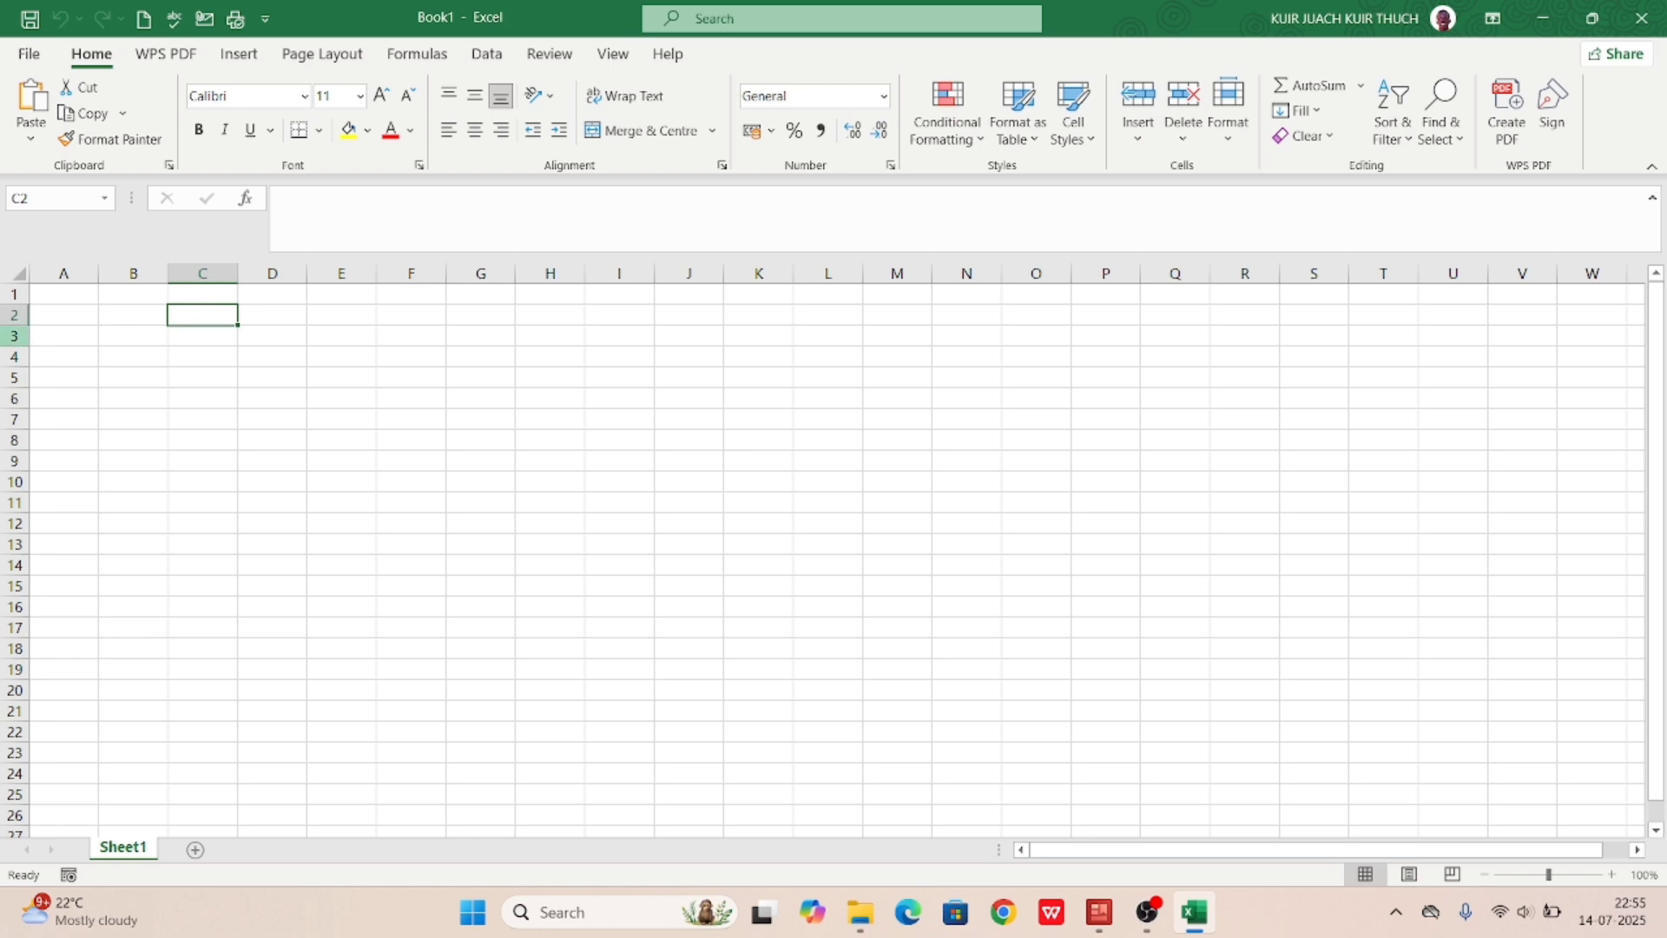
{"action": "left_click", "coordinate": [414, 597]}
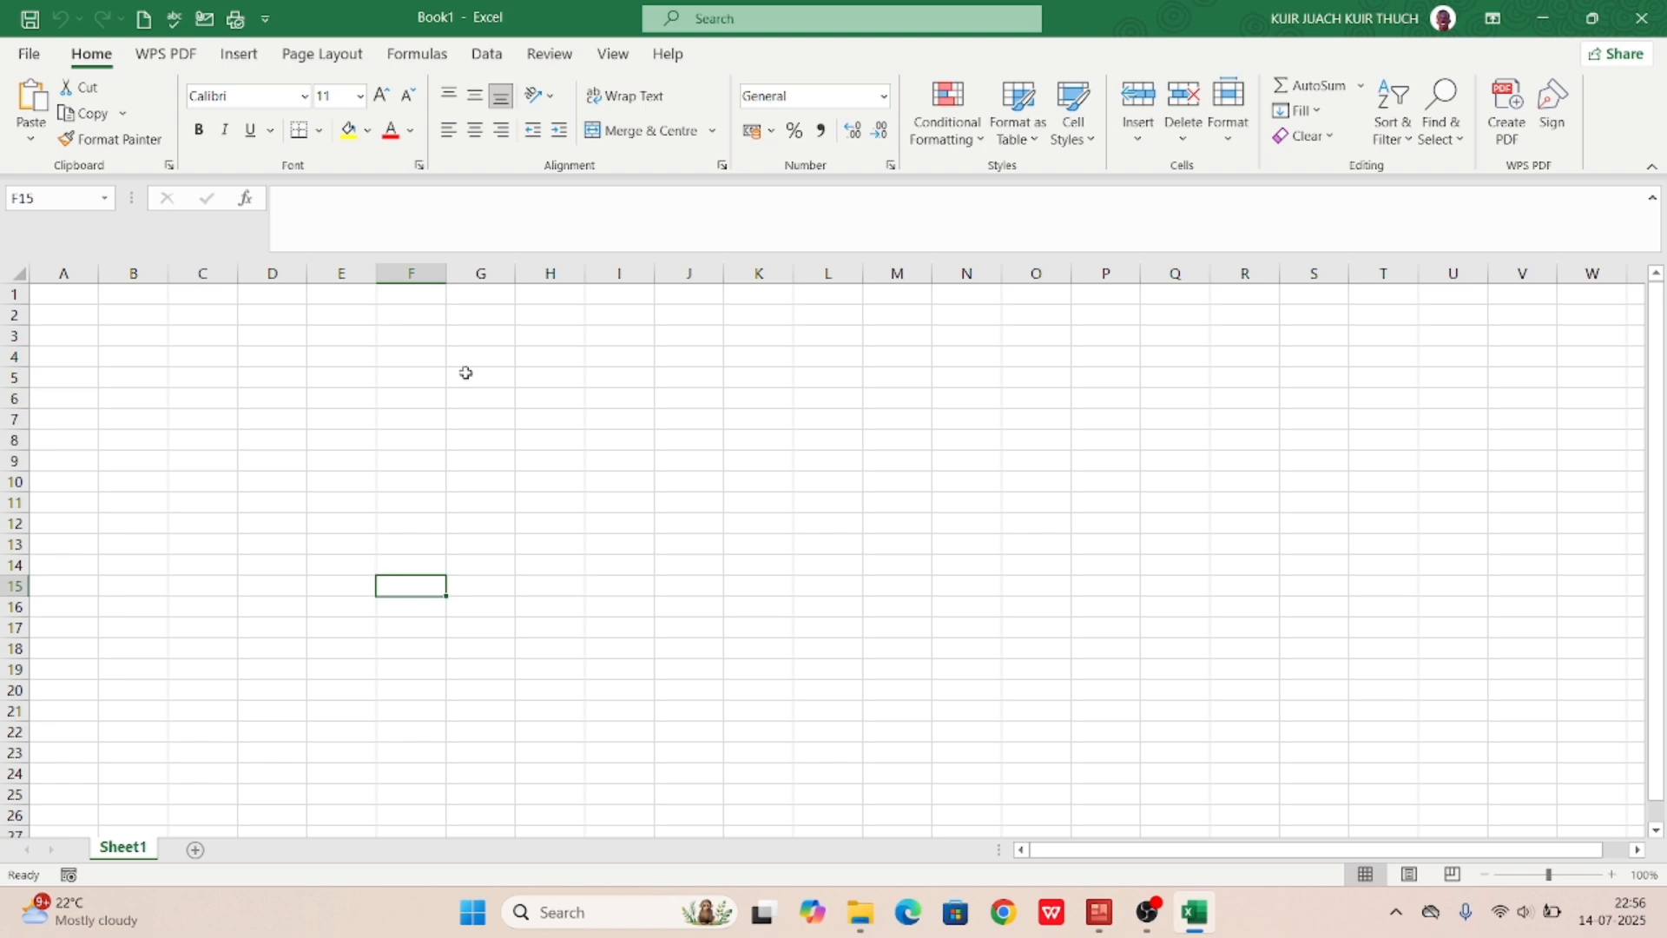
{"action": "left_click", "coordinate": [396, 201]}
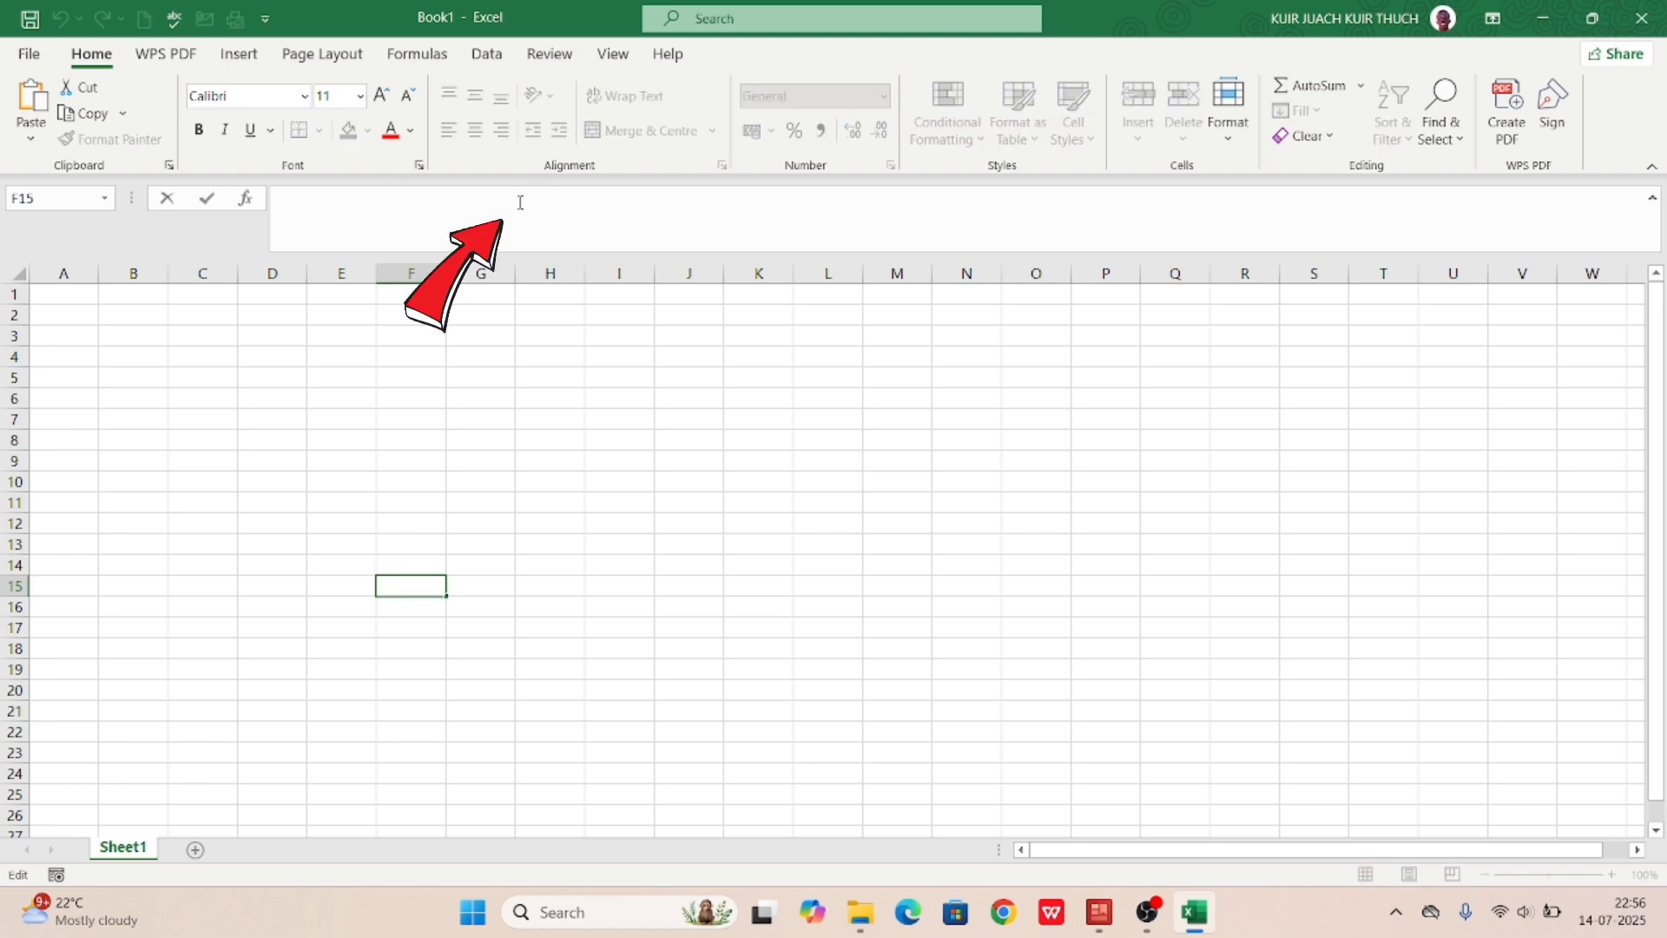
Step: Enter the sample text "kduie irjieie" in cell G6 and erase all of it
{"action": "left_click", "coordinate": [496, 391]}
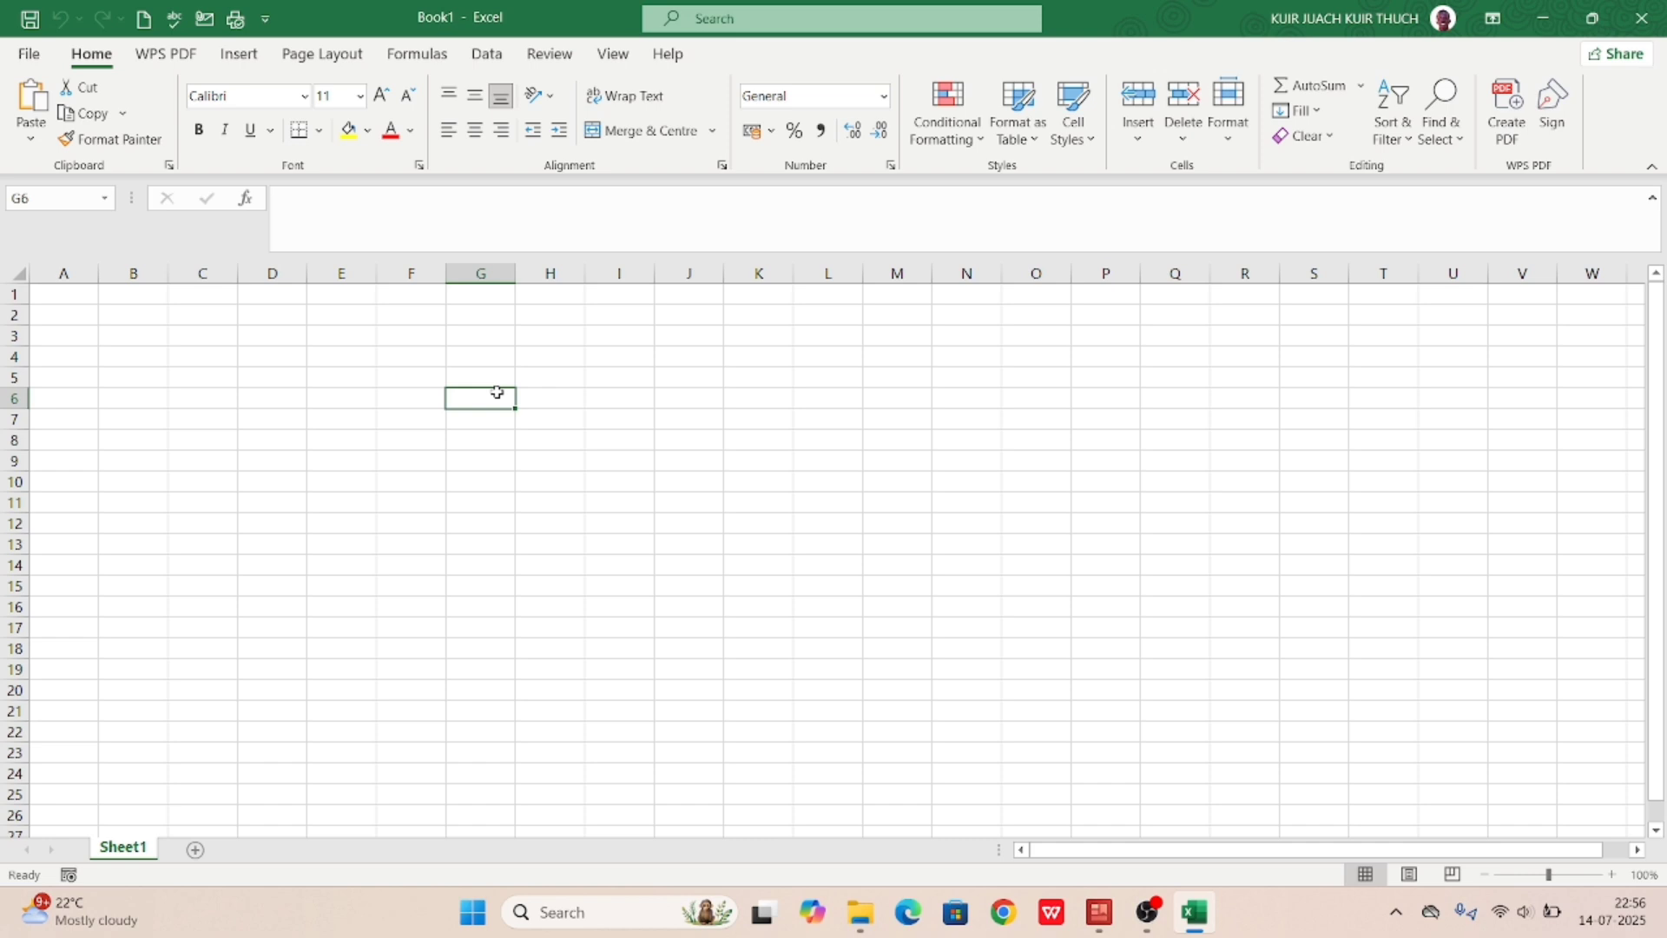
{"action": "type", "text": "kduie ir"}
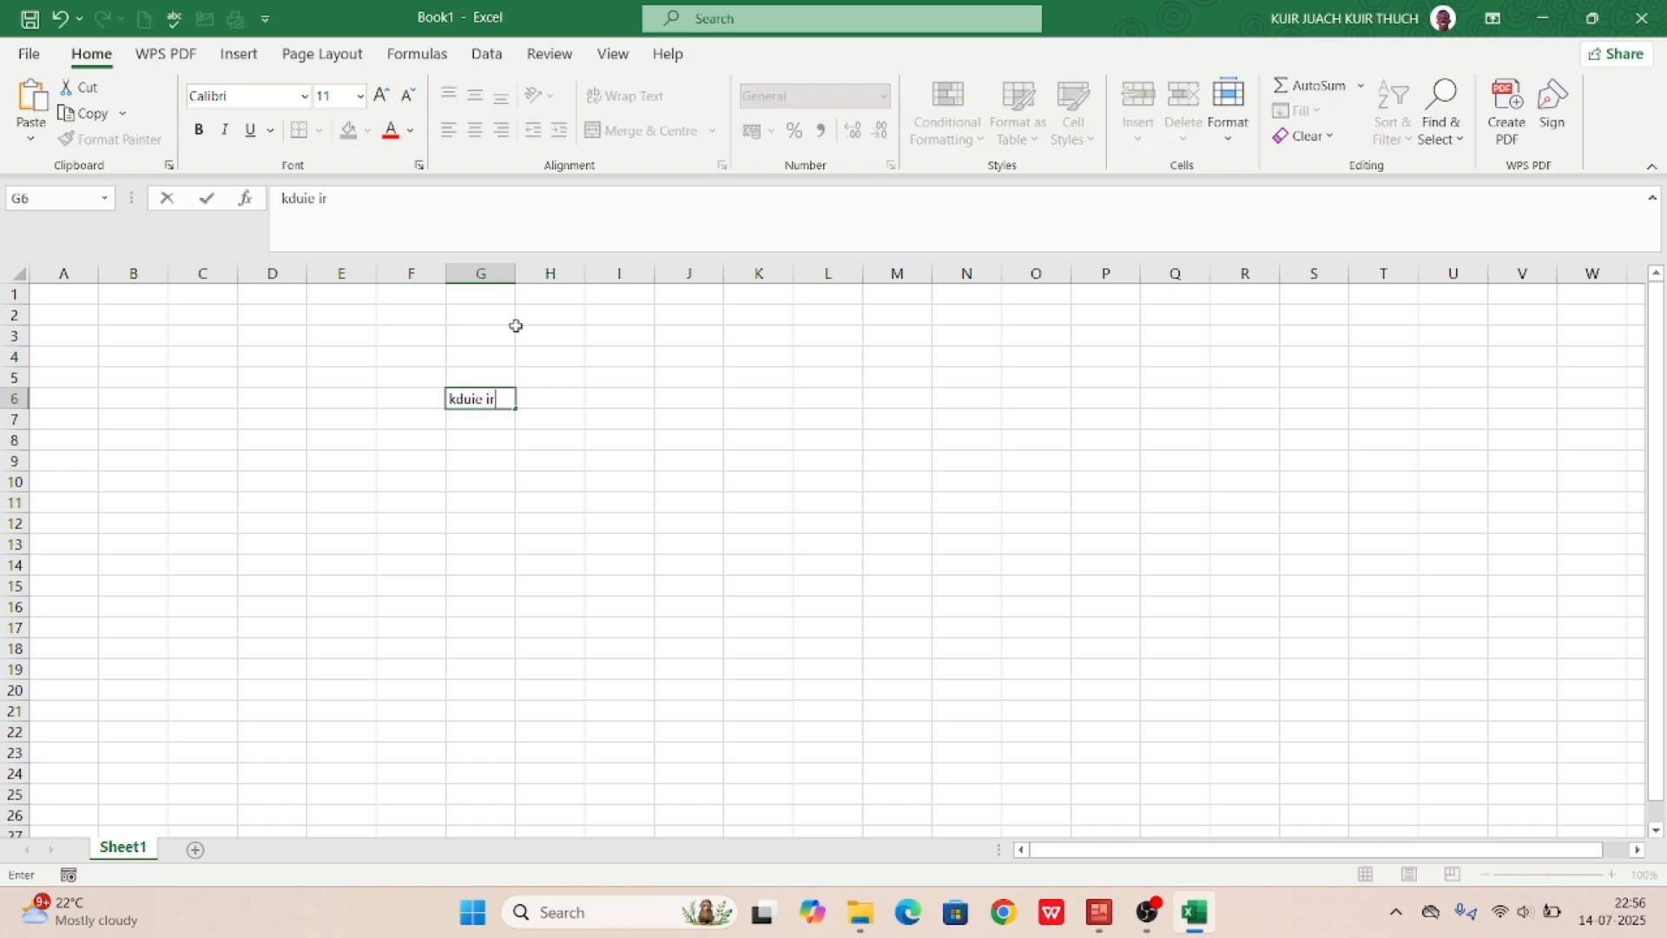
{"action": "type", "text": "jieie"}
{"action": "key", "text": "ctrl+a"}
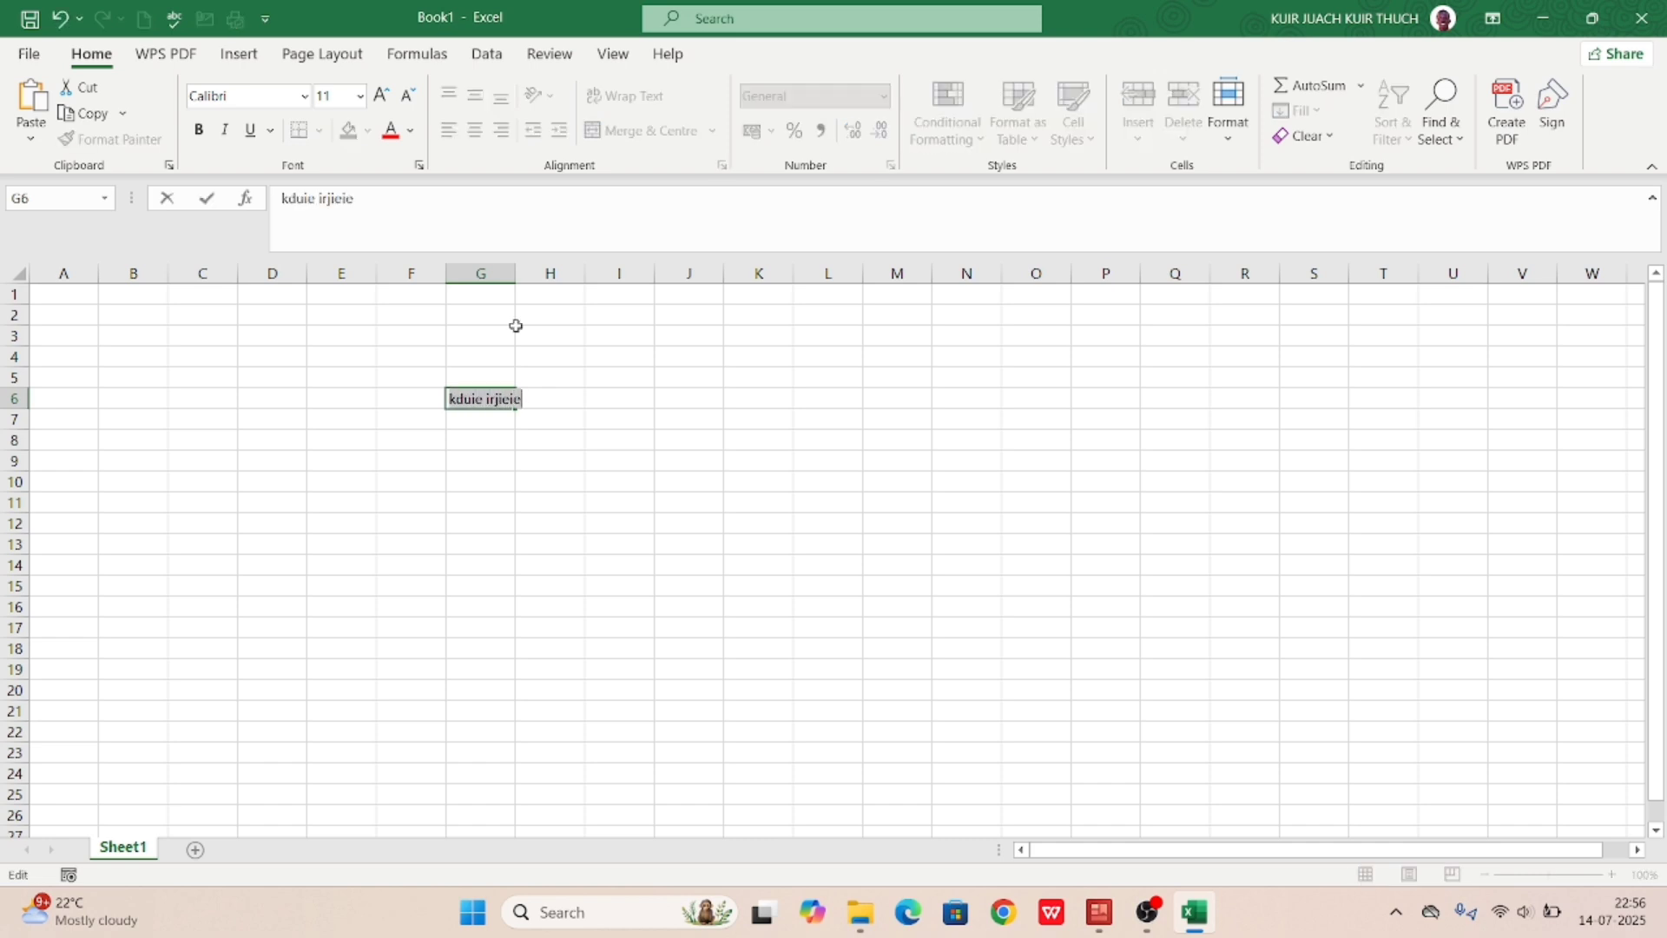
{"action": "key", "text": "BackSpace"}
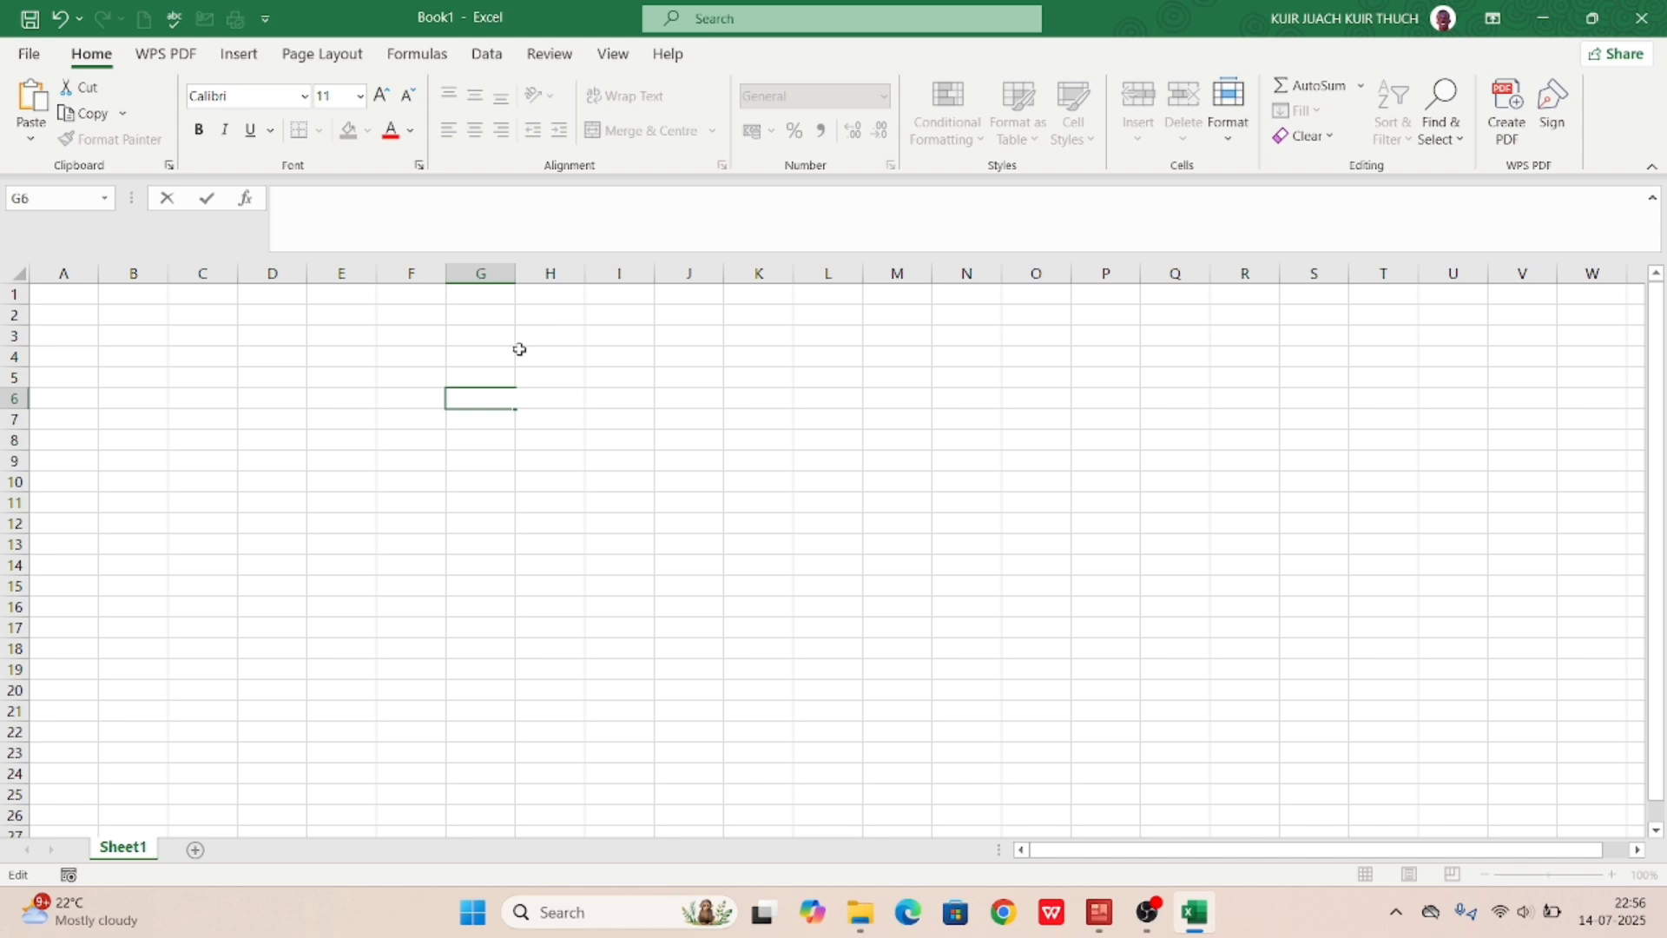
Step: Enter the operators "+ -" in cell H4, erase them, and move to cell H6
{"action": "left_click", "coordinate": [527, 352]}
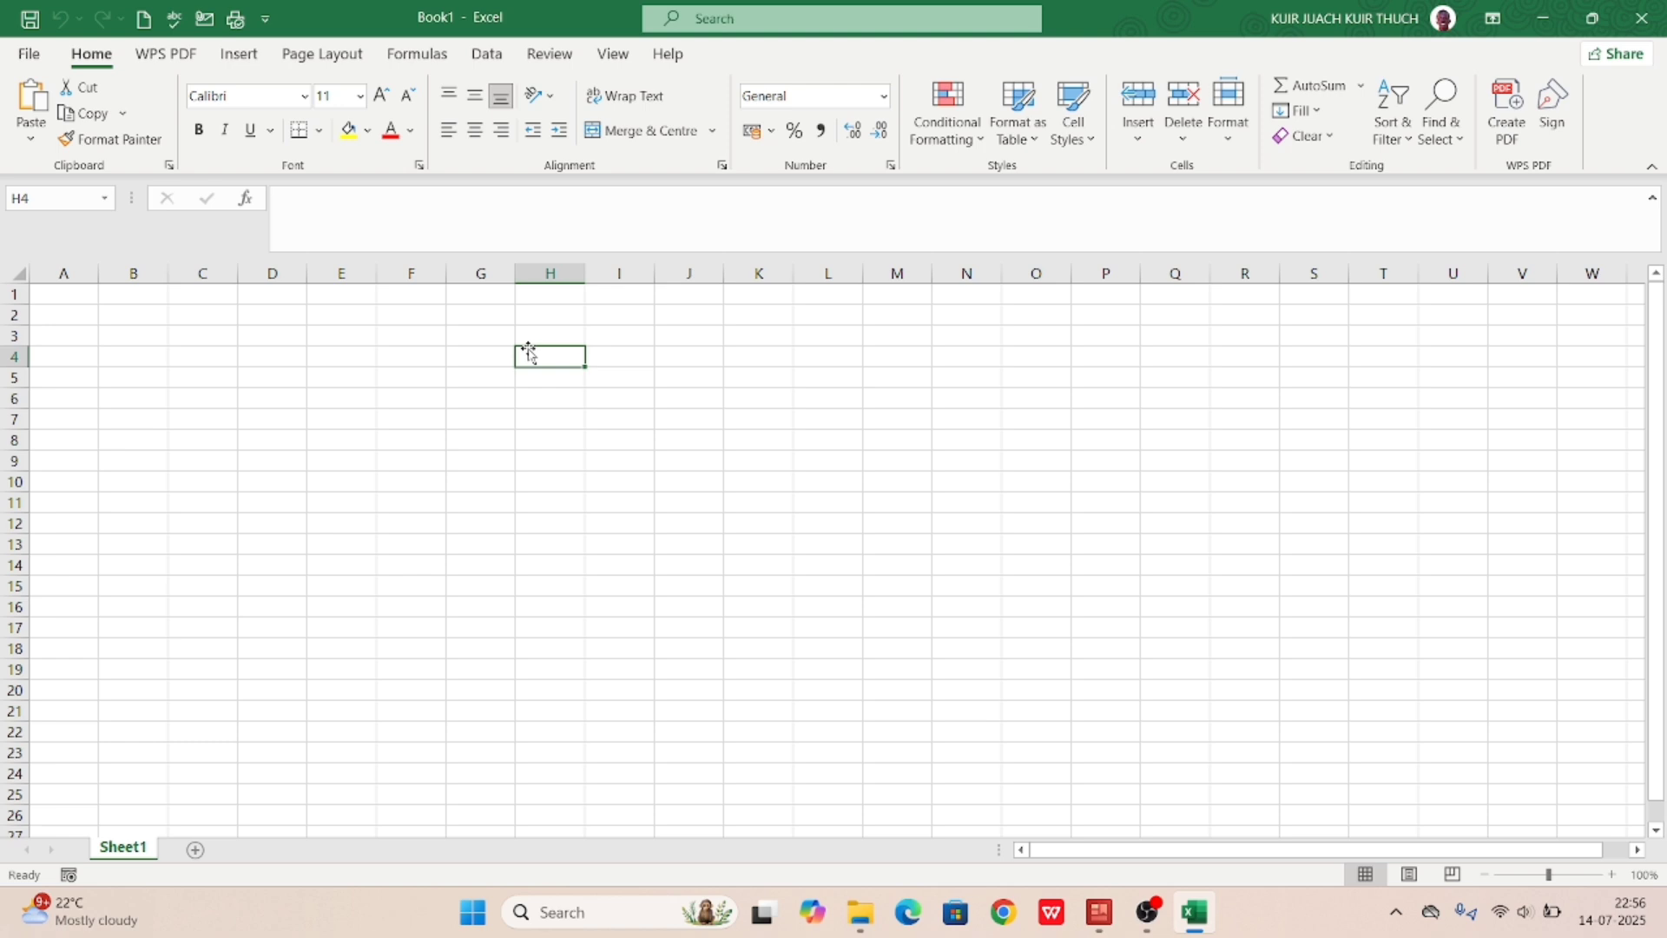
{"action": "type", "text": "+-"}
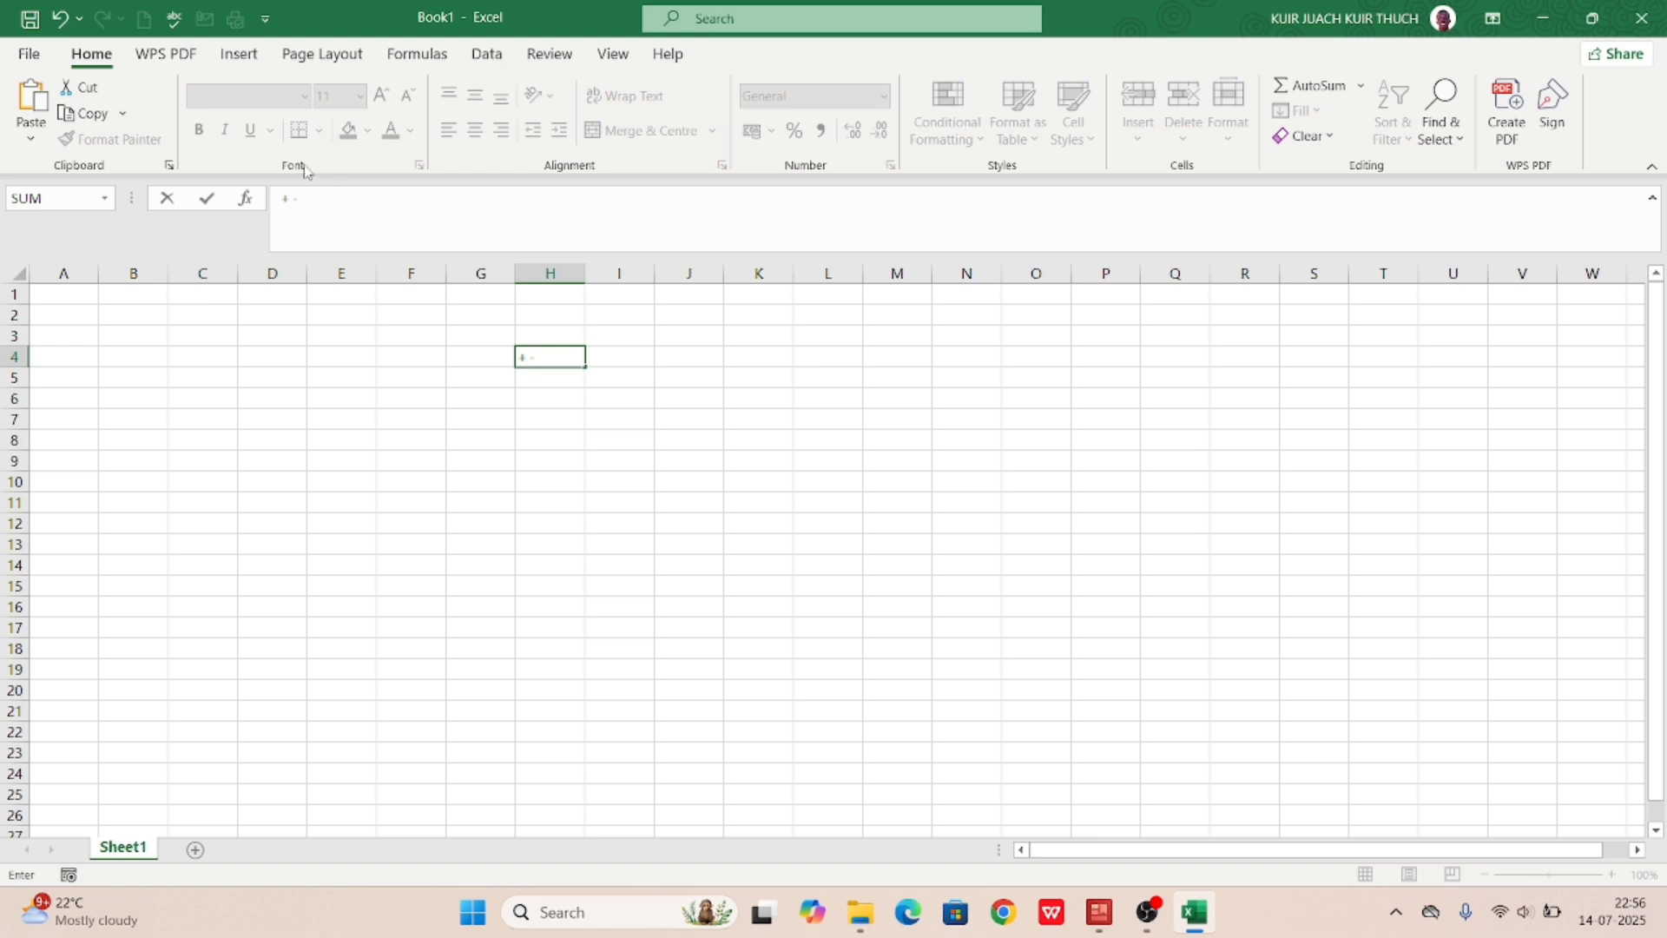
{"action": "left_click", "coordinate": [324, 193]}
{"action": "key", "text": "BackSpace"}
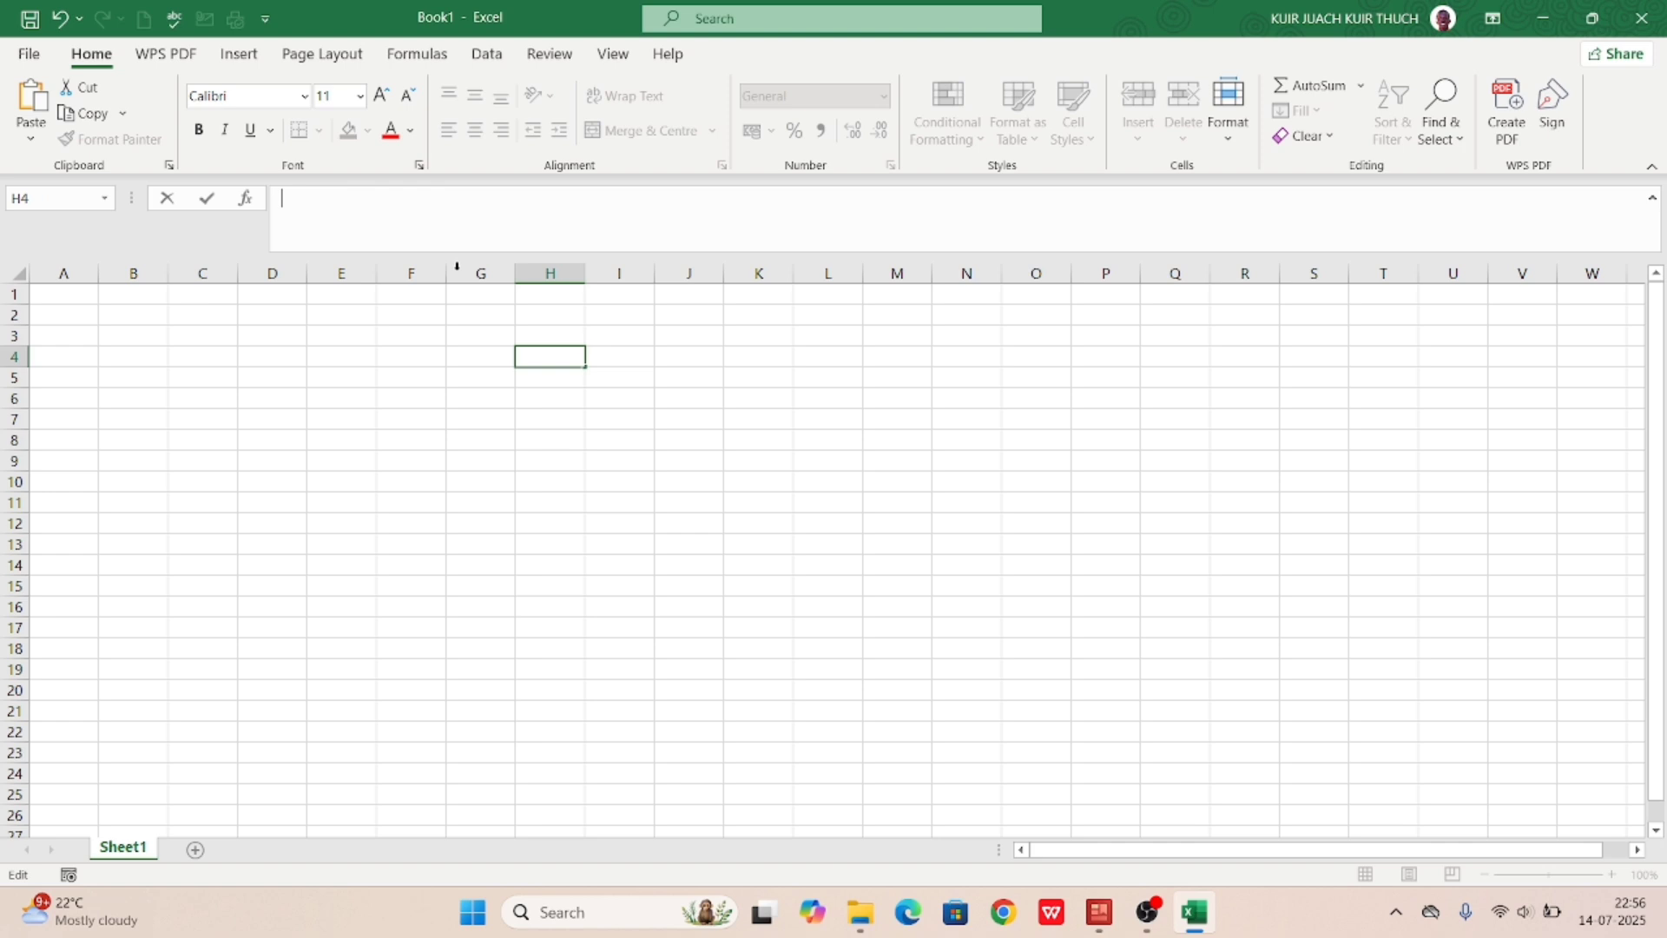
{"action": "left_click", "coordinate": [561, 408]}
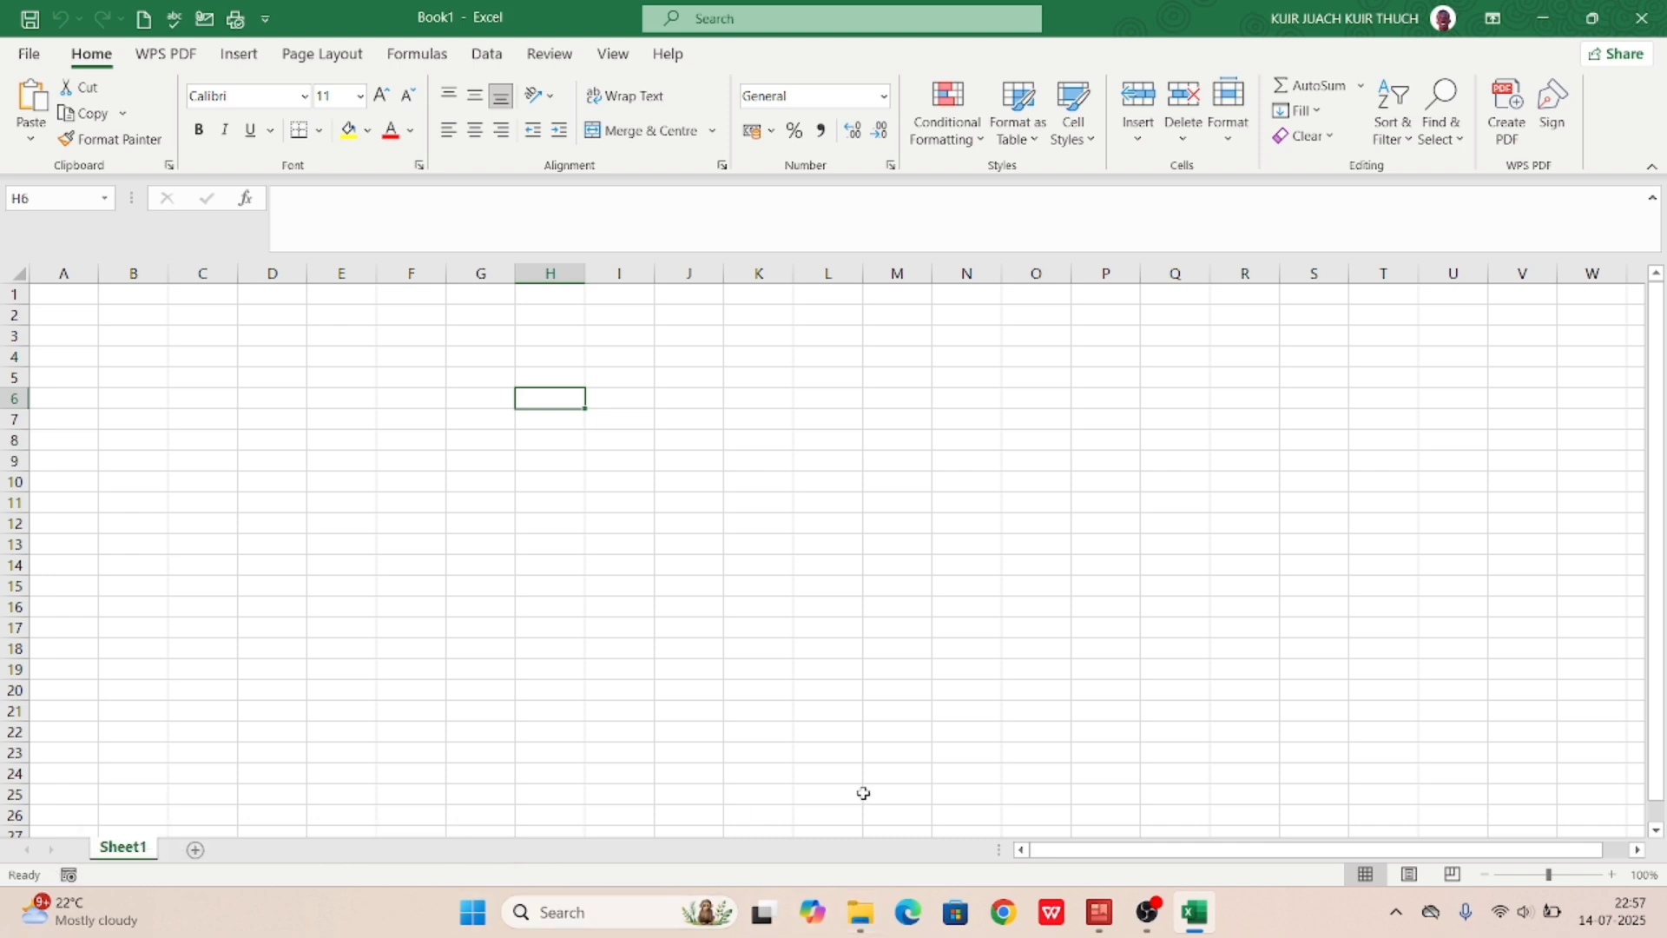
Step: View the worksheet in Page Layout and Page Break Preview, and return it to Normal view
{"action": "left_click_drag", "start_coordinate": [1181, 851], "coordinate": [1340, 847]}
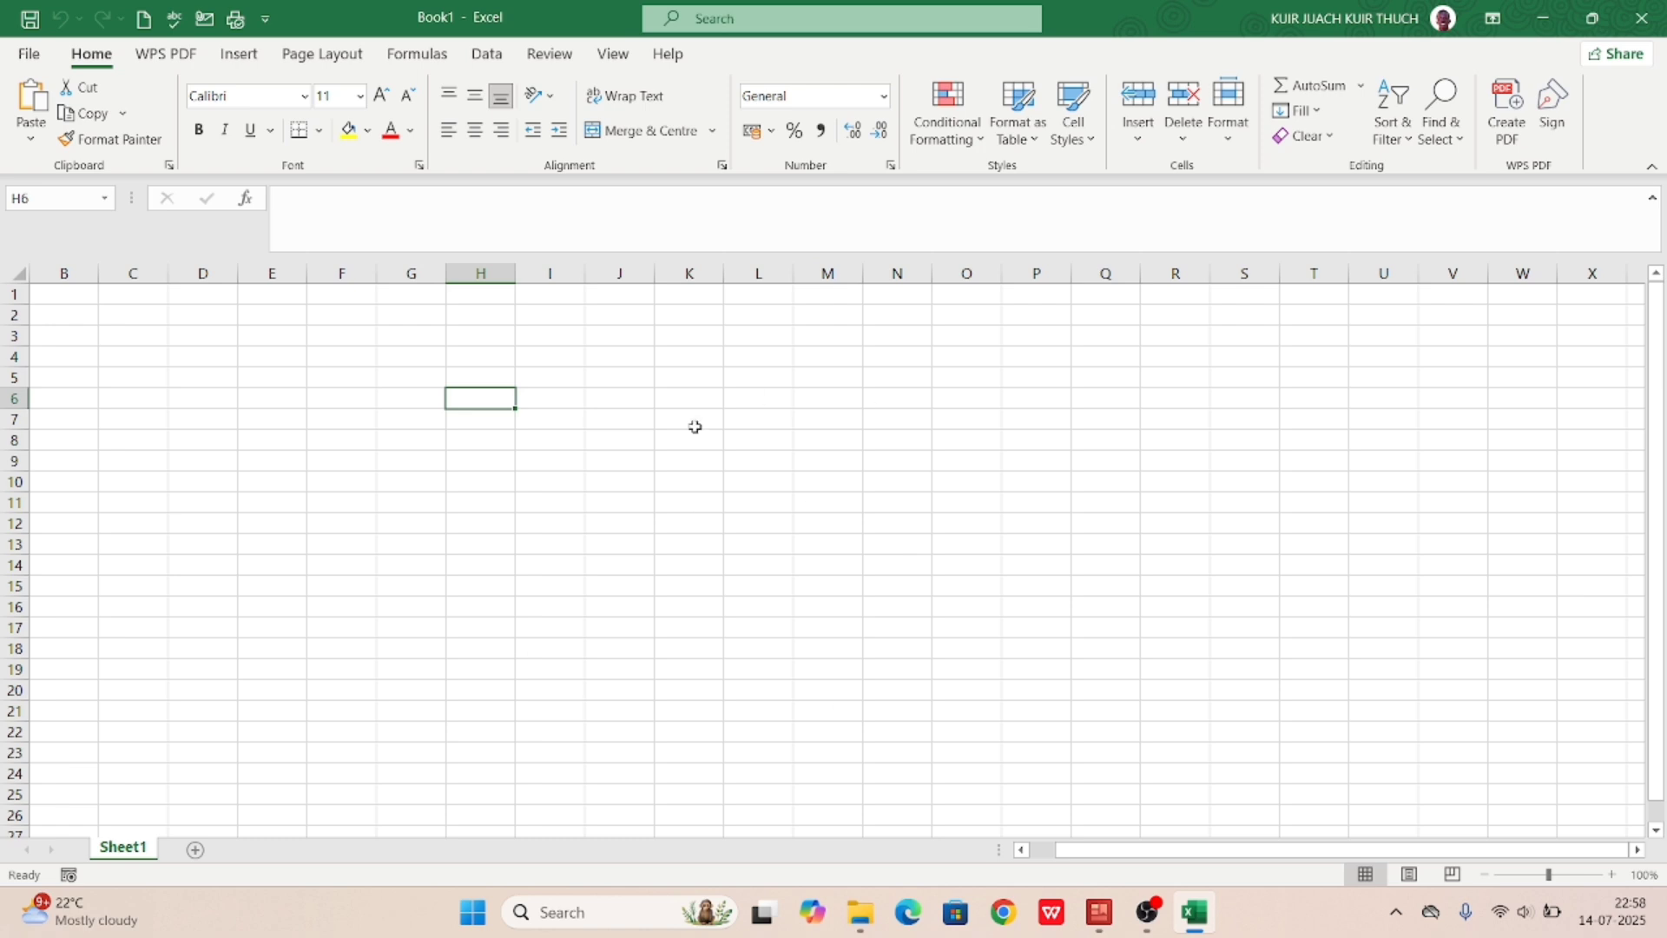
{"action": "left_click", "coordinate": [1410, 876]}
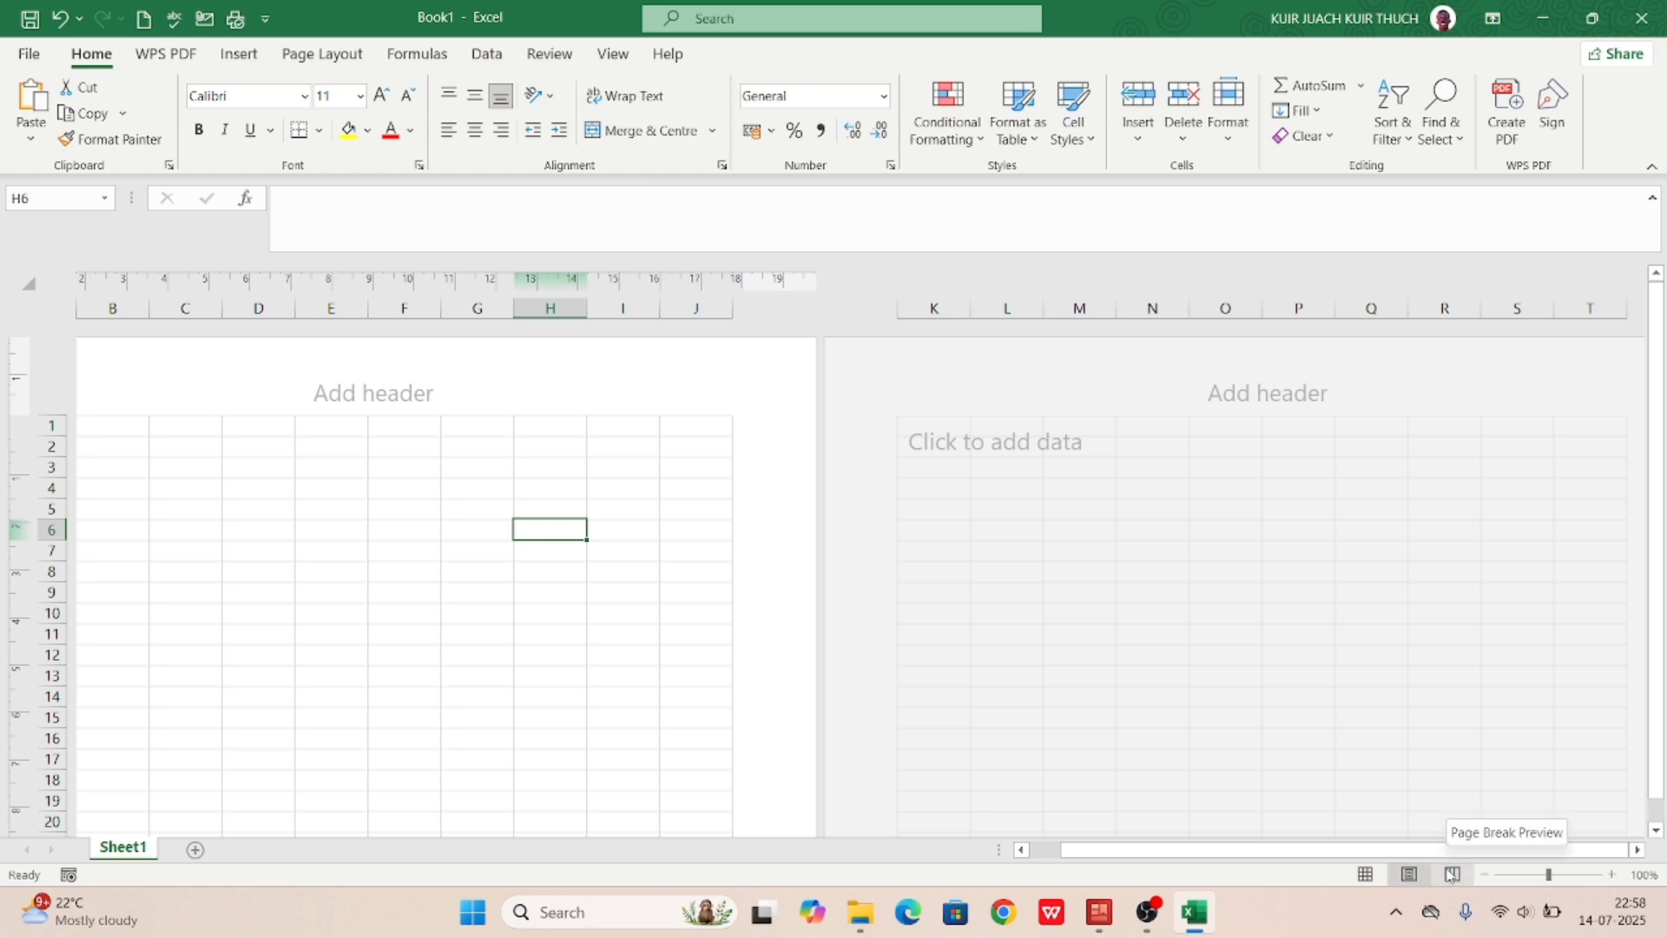
{"action": "left_click", "coordinate": [1451, 874]}
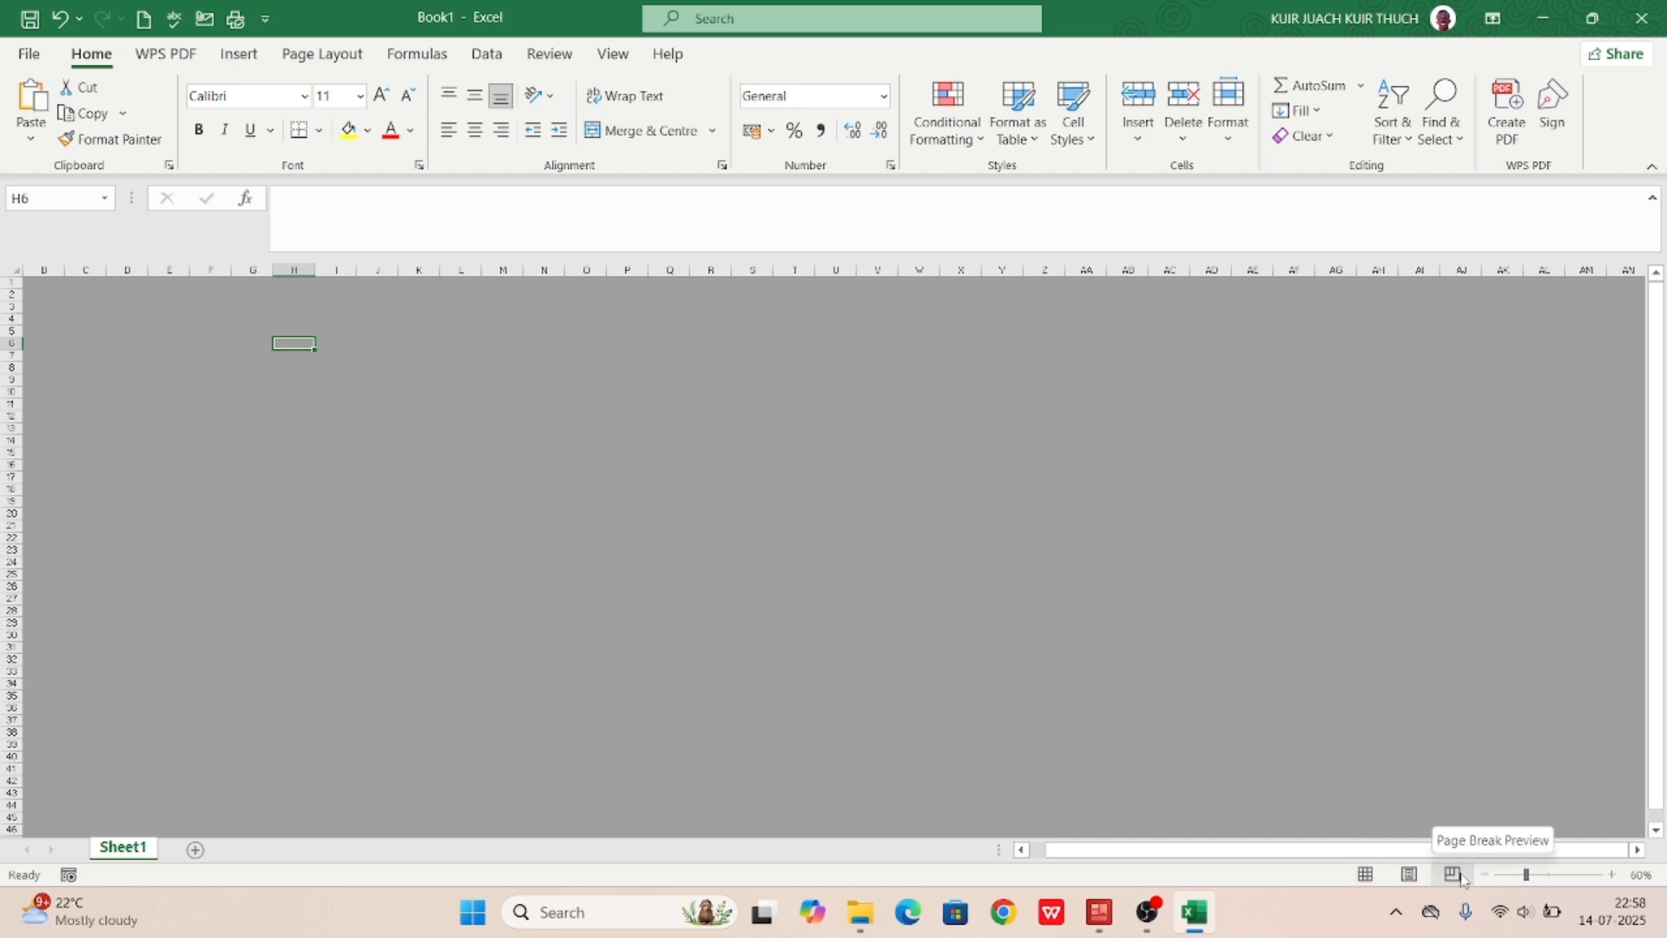
{"action": "left_click", "coordinate": [1365, 874]}
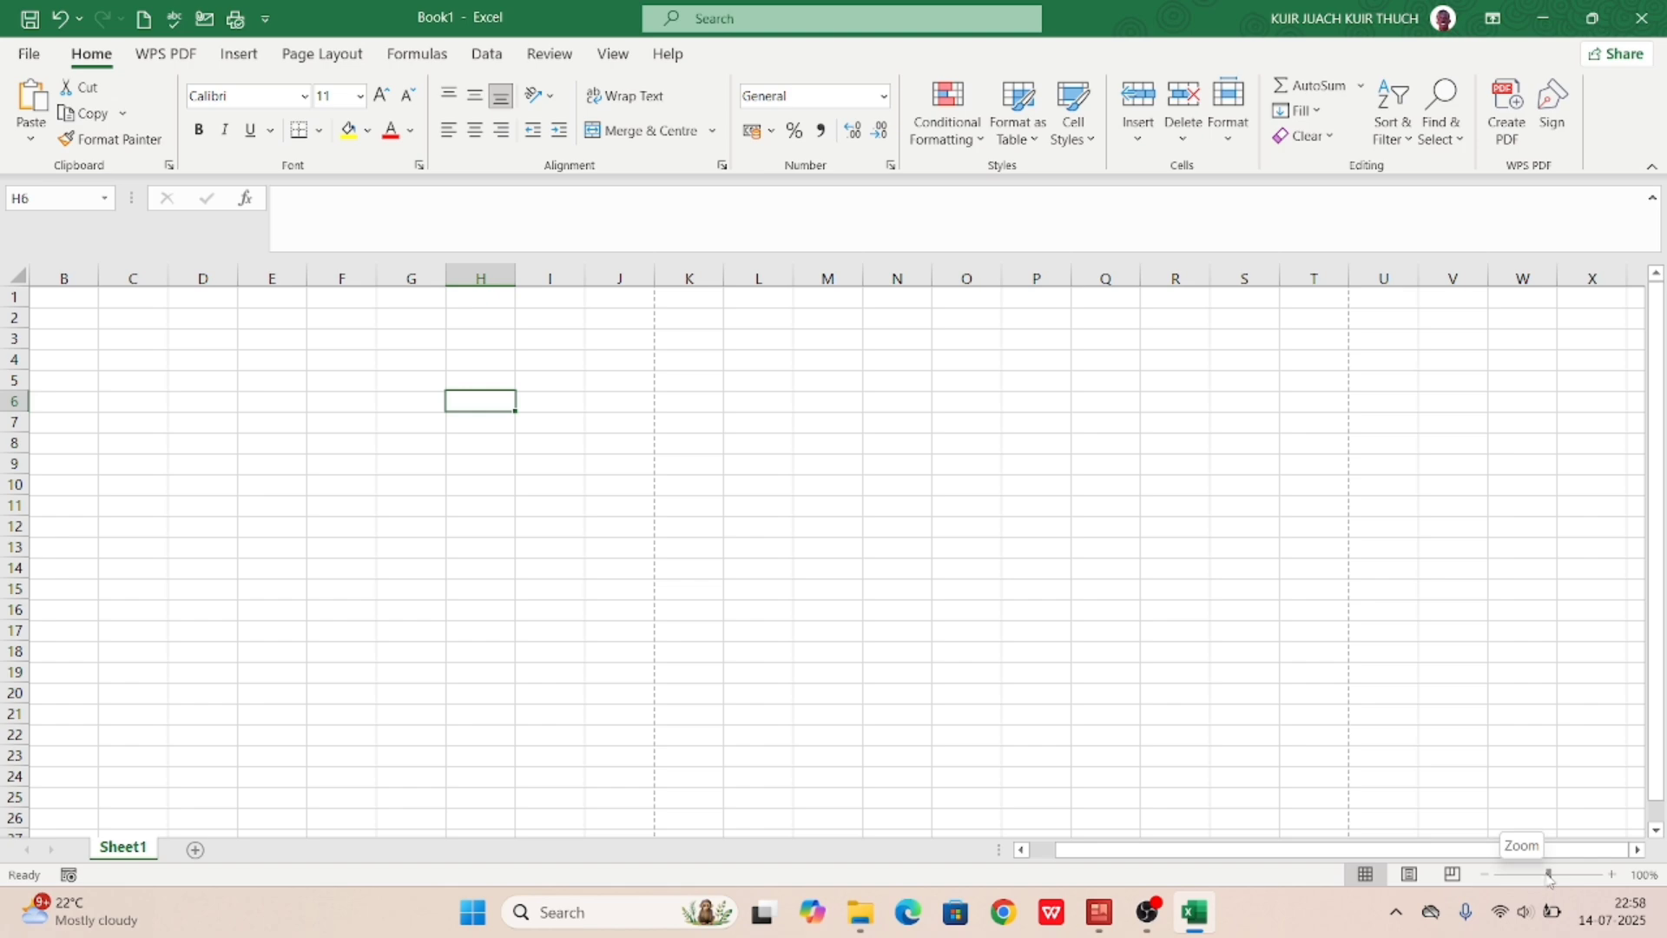
Step: Zoom the worksheet out to 13% and back in to 91%
{"action": "mouse_move", "coordinate": [1549, 877]}
{"action": "left_mouse_down"}
{"action": "mouse_move", "coordinate": [1604, 878]}
{"action": "mouse_move", "coordinate": [1470, 885]}
{"action": "mouse_move", "coordinate": [1552, 882]}
{"action": "left_mouse_up"}
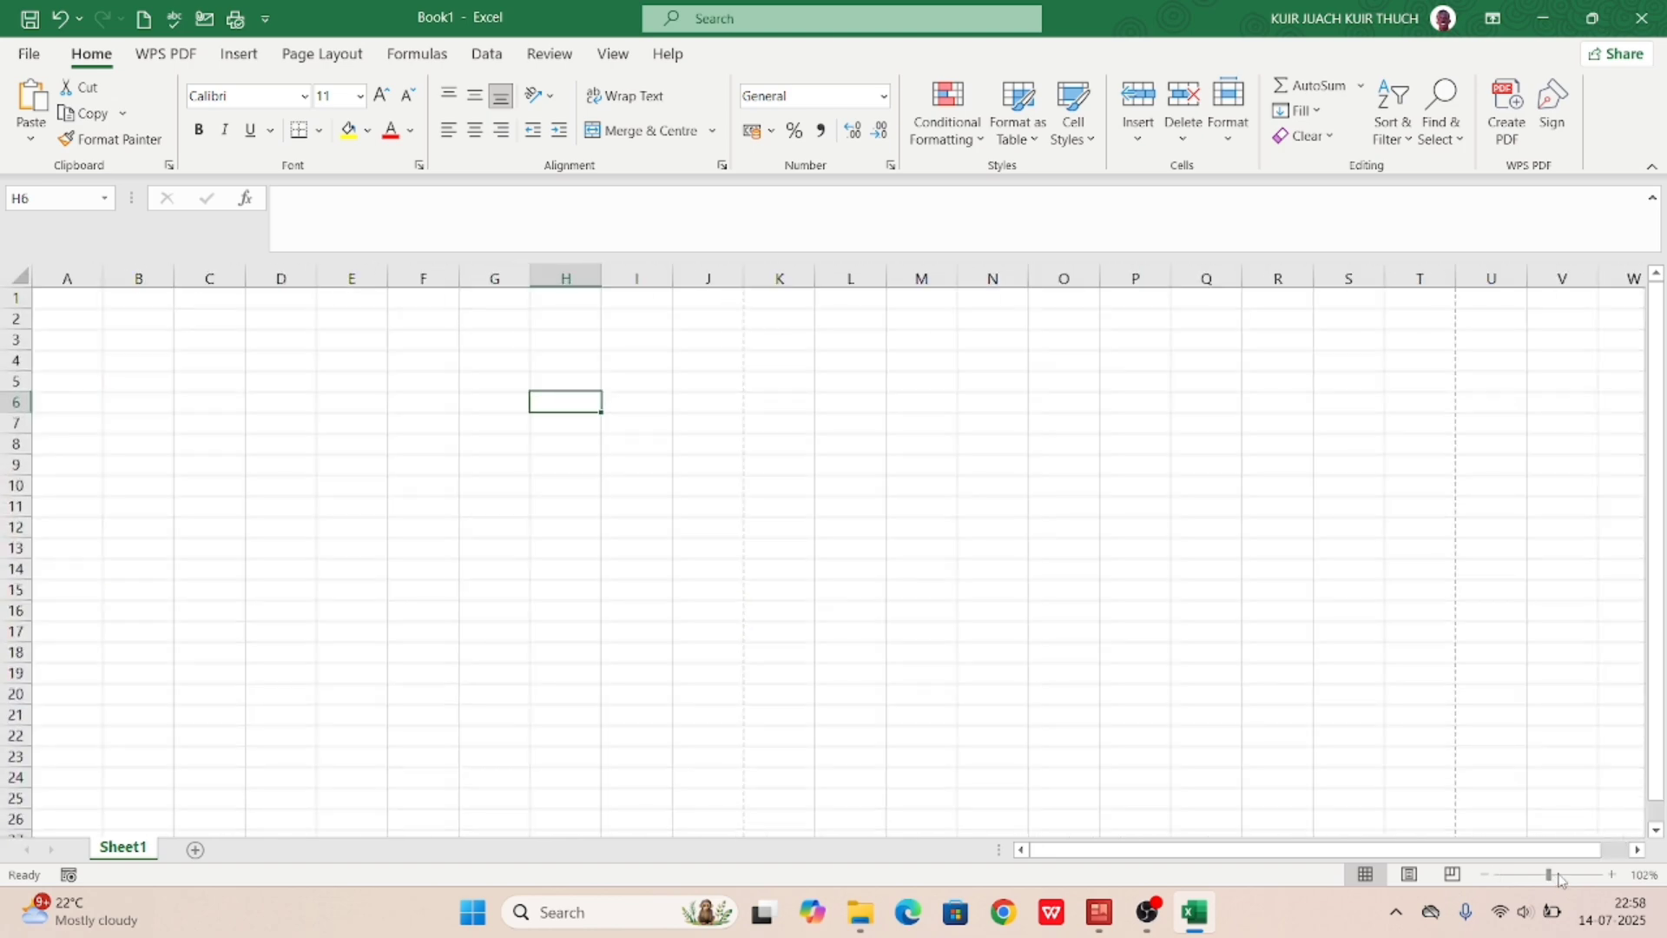
{"action": "left_click_drag", "start_coordinate": [1552, 881], "coordinate": [1498, 874]}
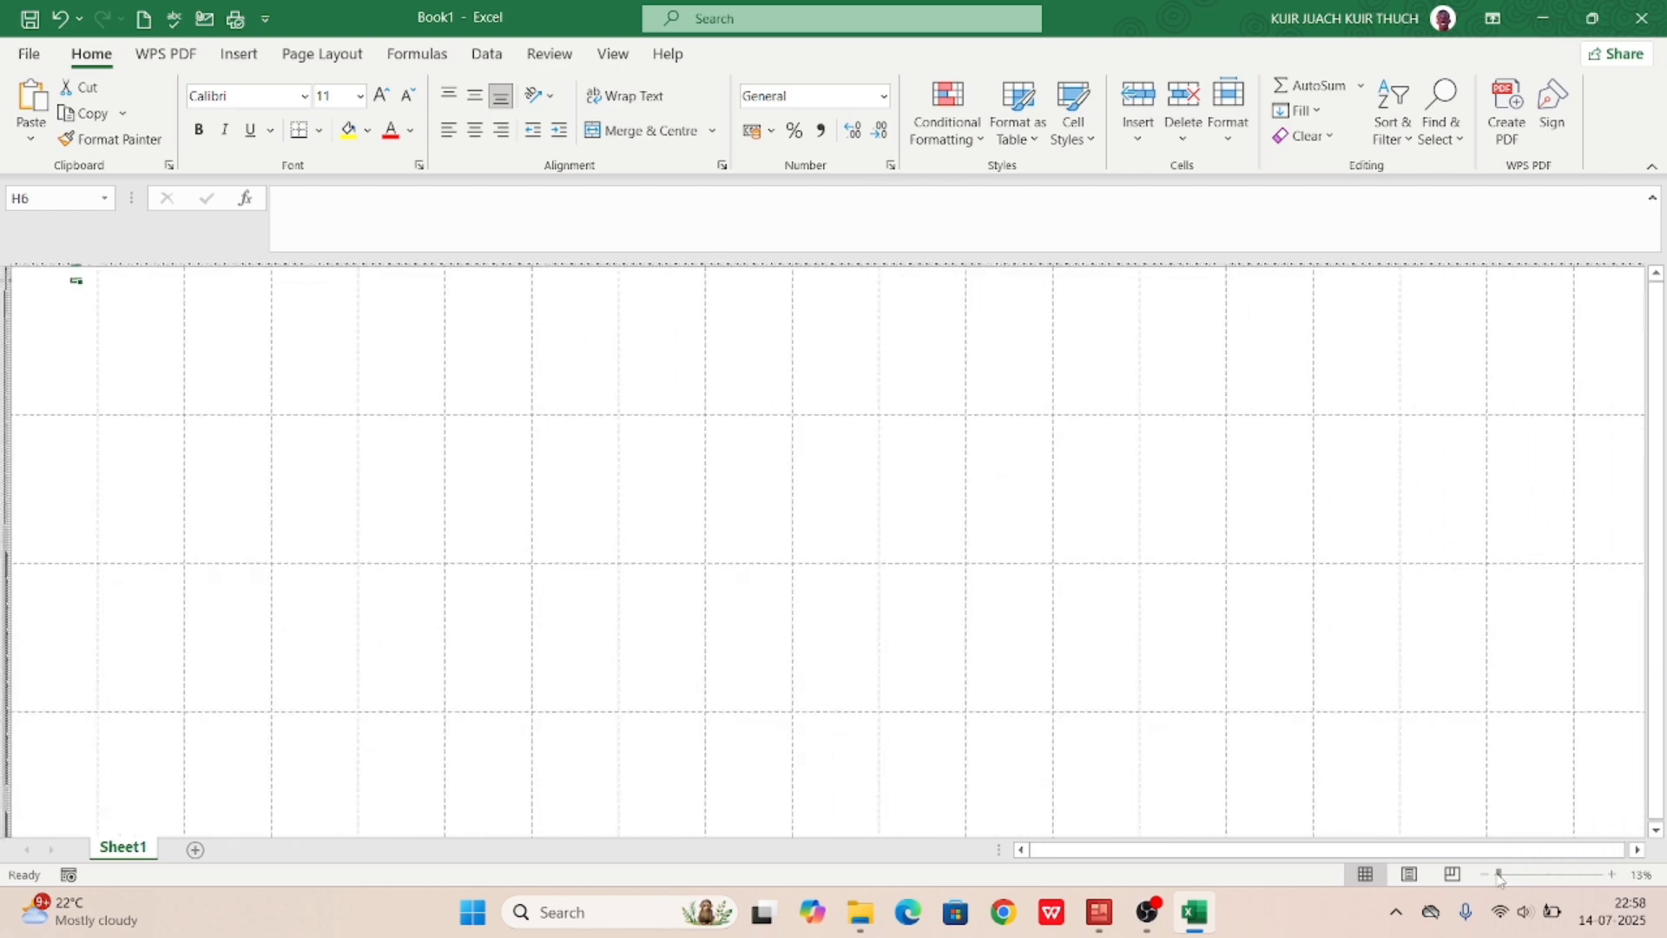
{"action": "left_click", "coordinate": [1545, 875]}
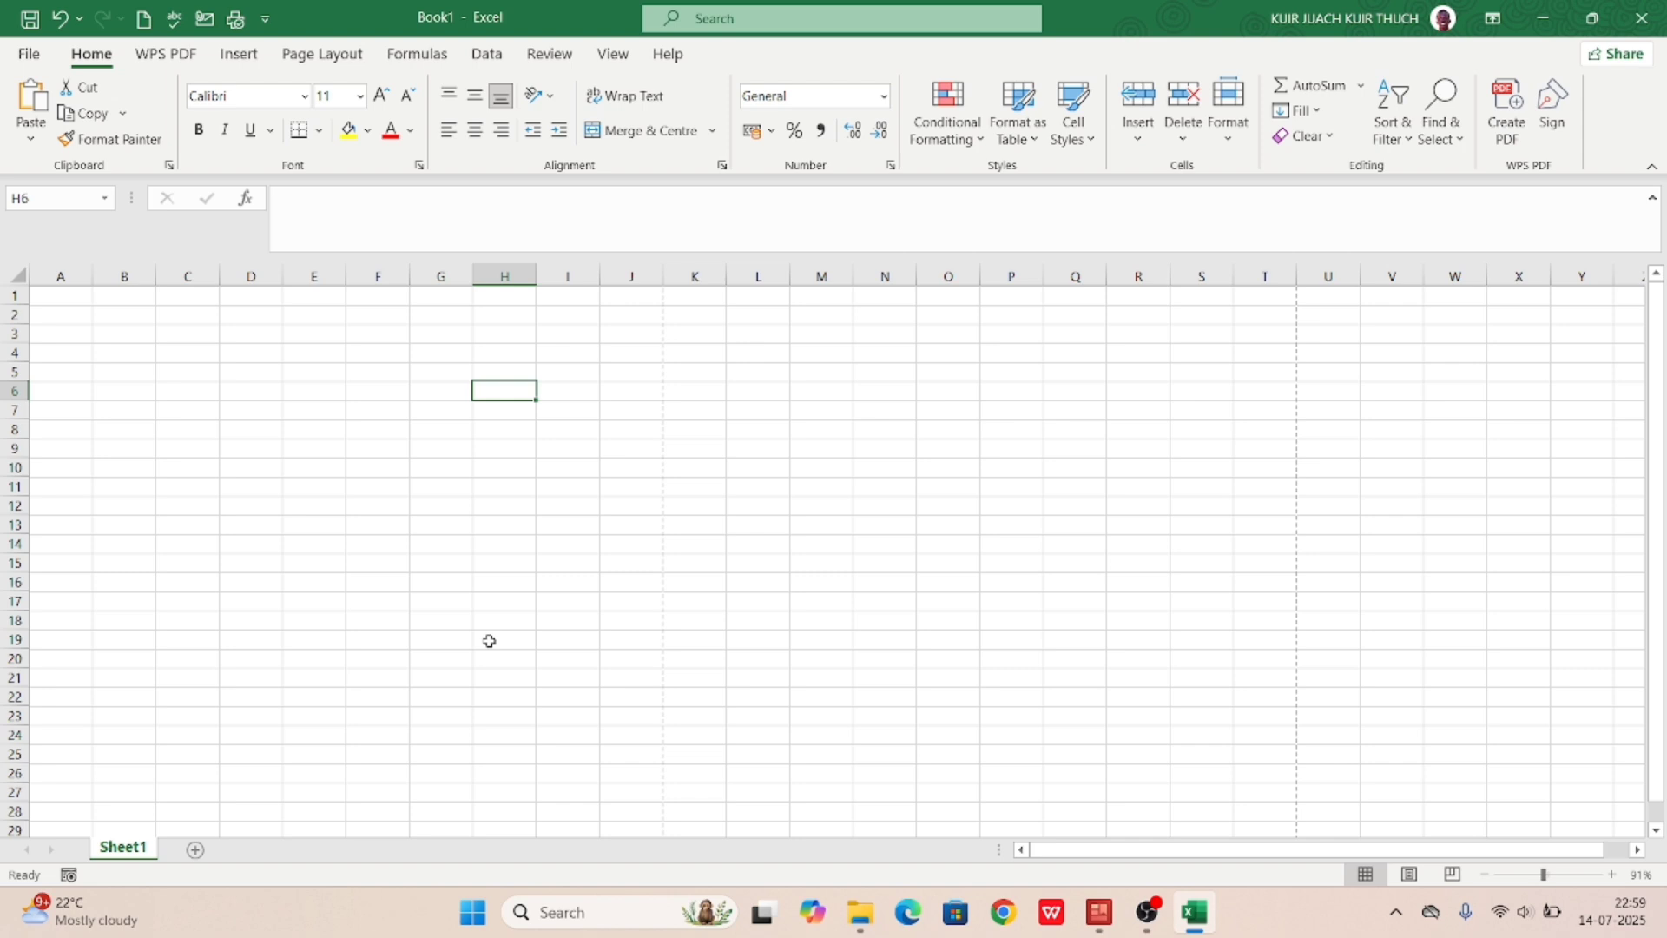
Step: Look at the File start page with its templates and recent workbooks, and return to the worksheet
{"action": "left_click", "coordinate": [29, 53]}
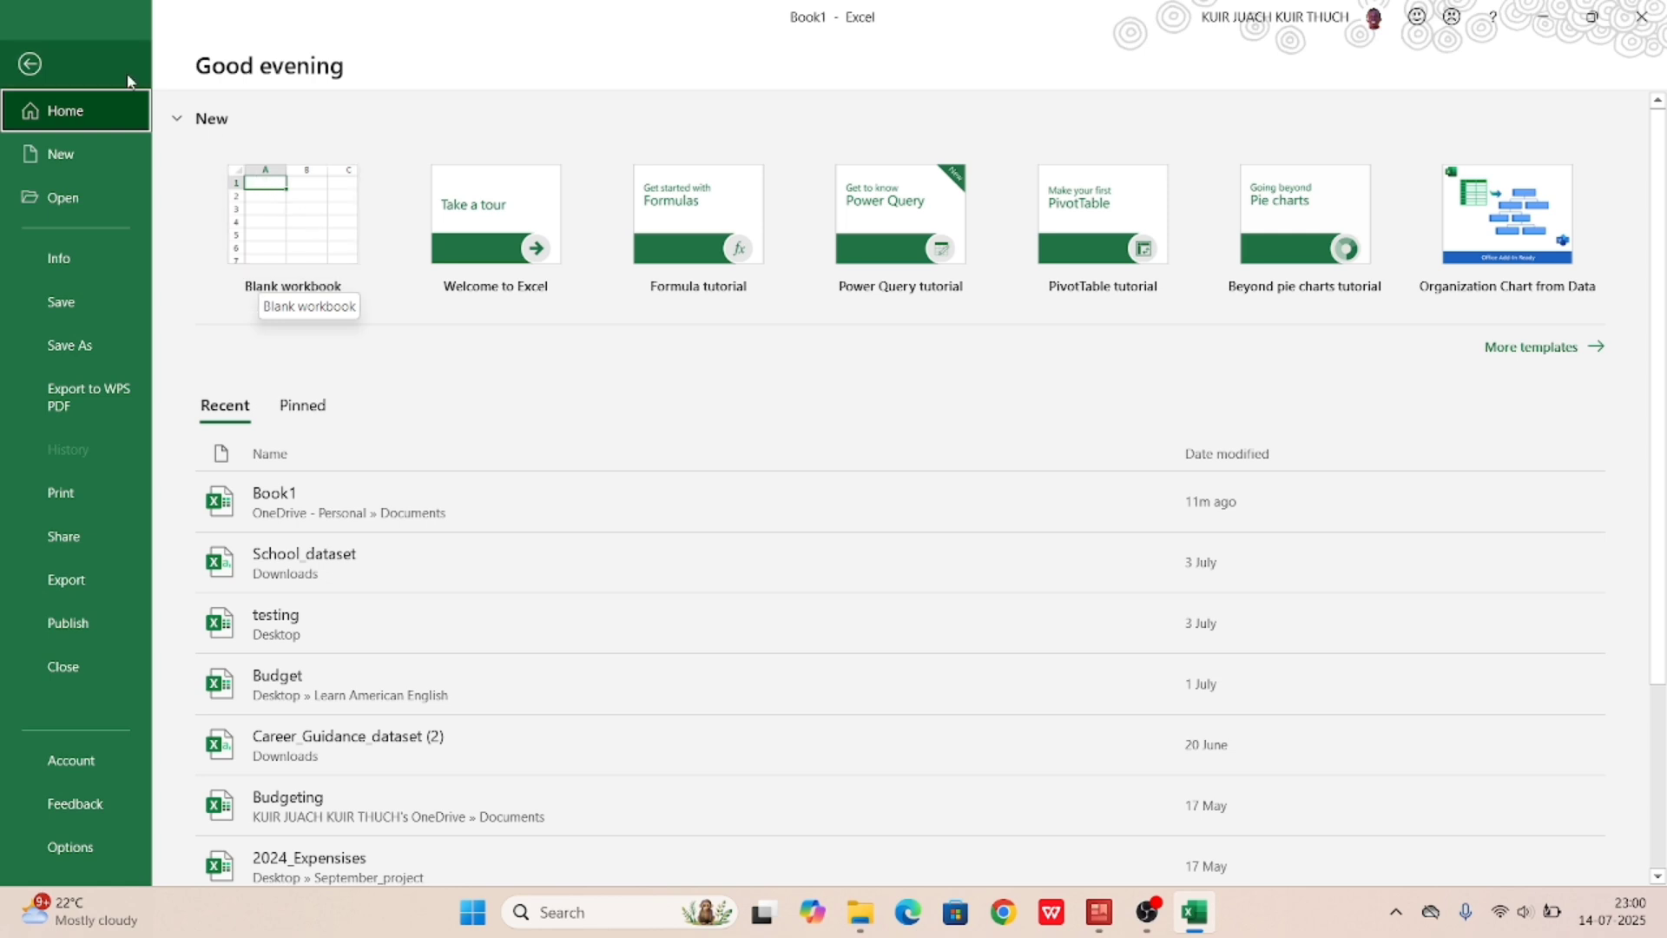
{"action": "left_click", "coordinate": [31, 63]}
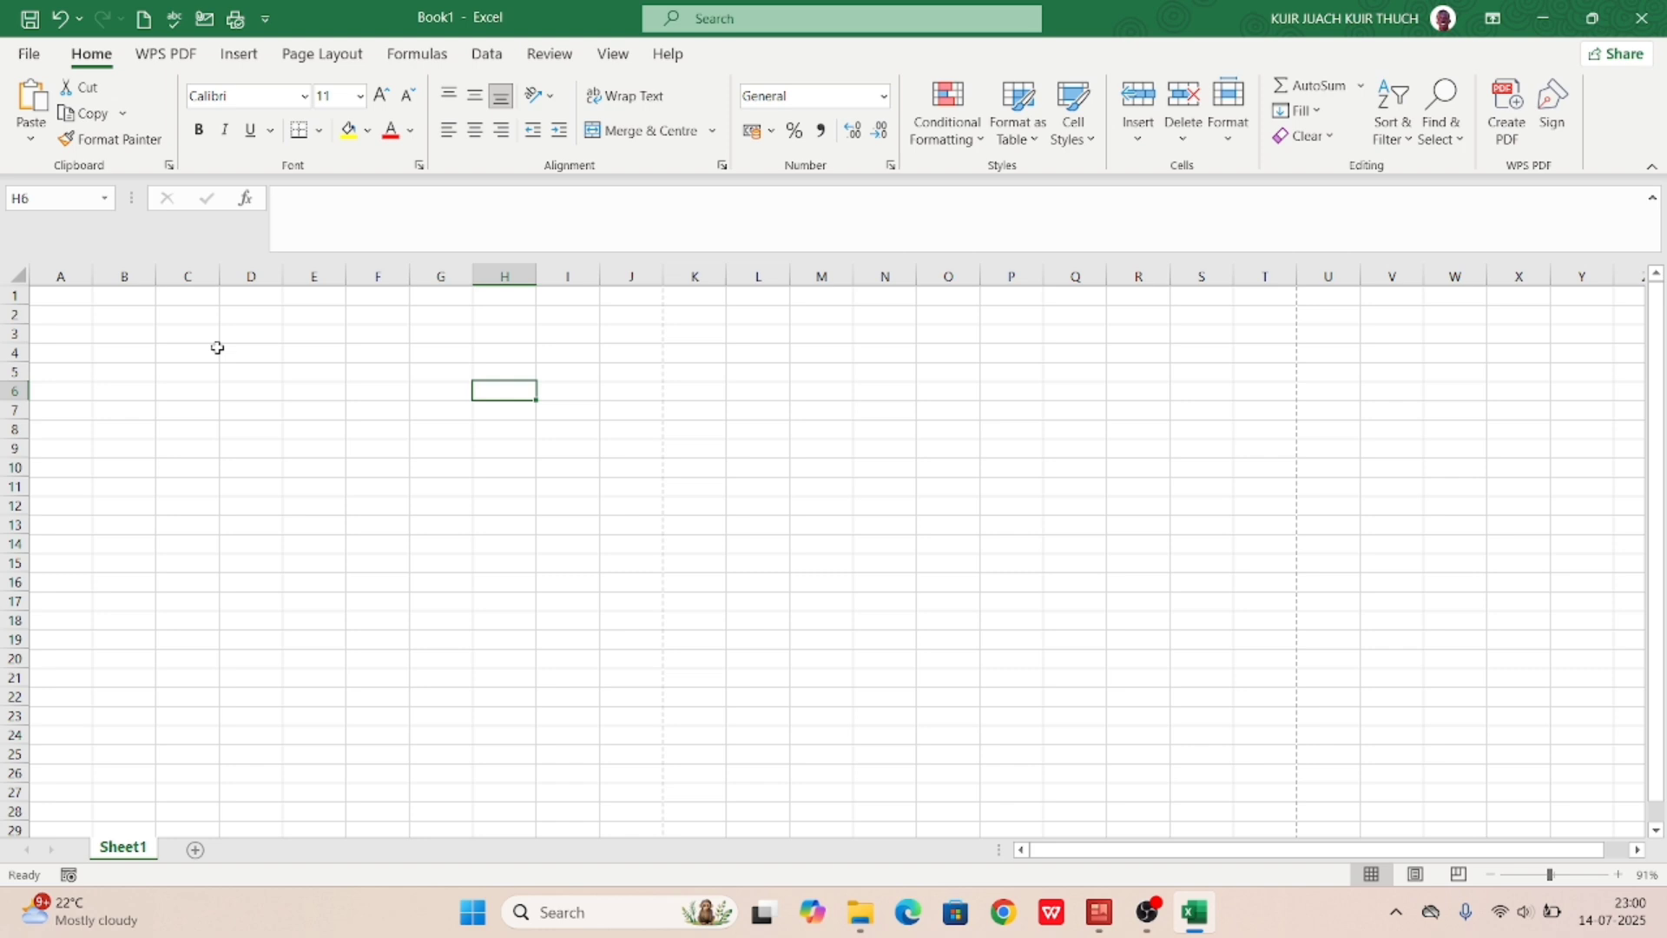
Step: Add four new worksheets, Sheet2 to Sheet5, to the workbook
{"action": "left_click", "coordinate": [197, 852]}
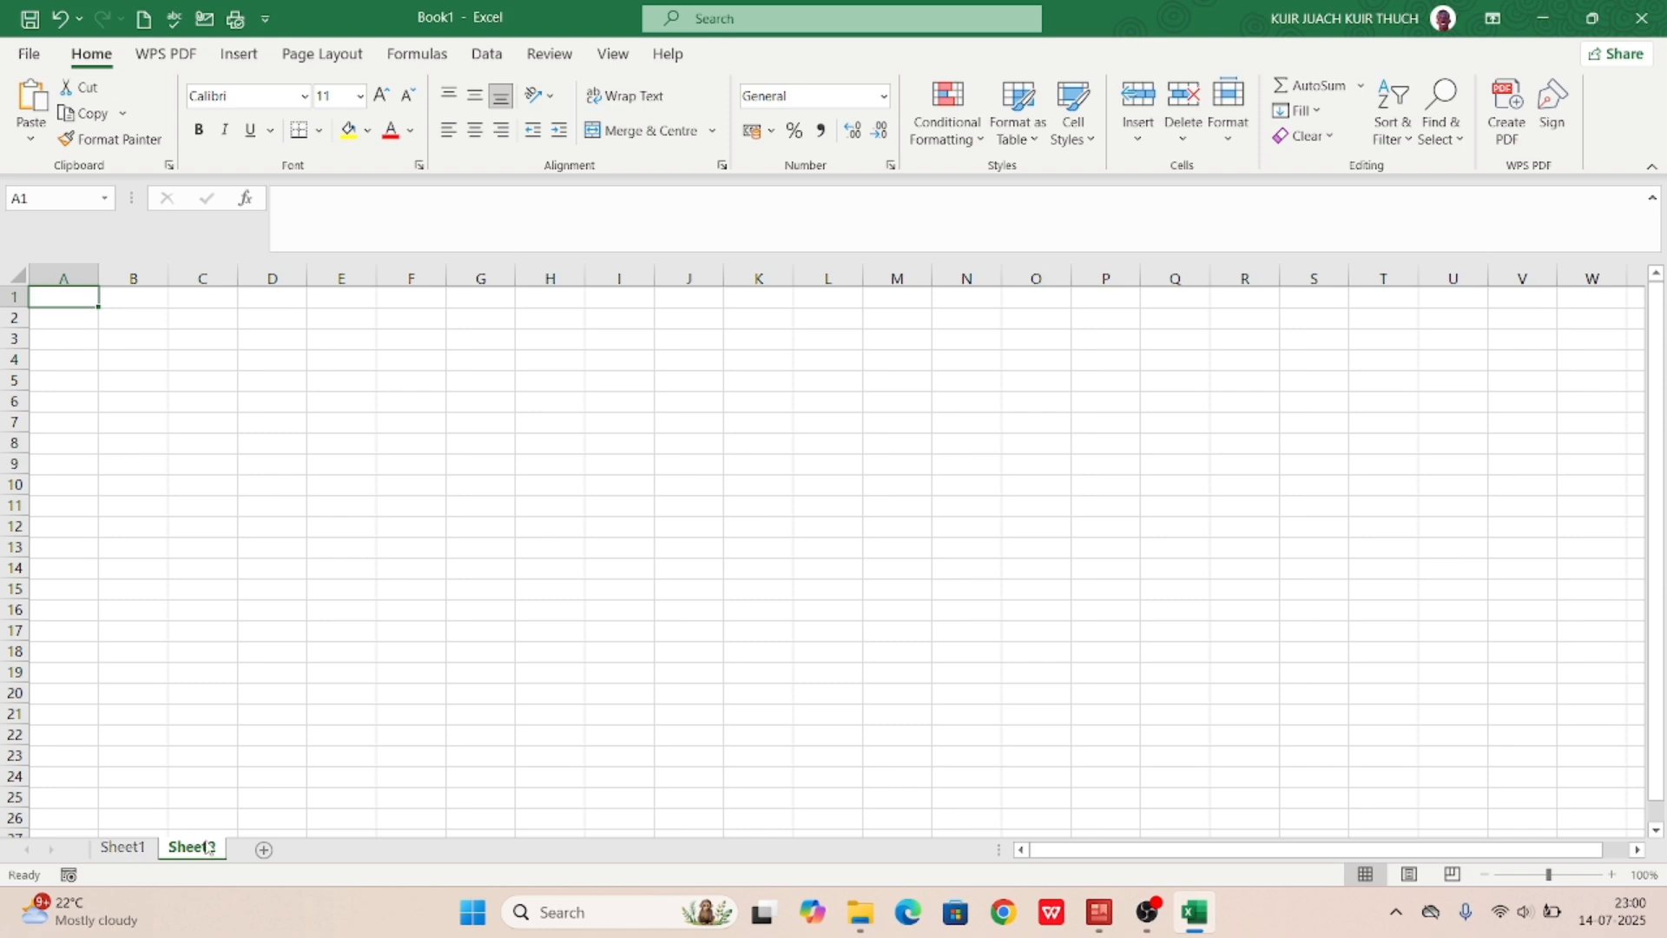
{"action": "left_click", "coordinate": [264, 851]}
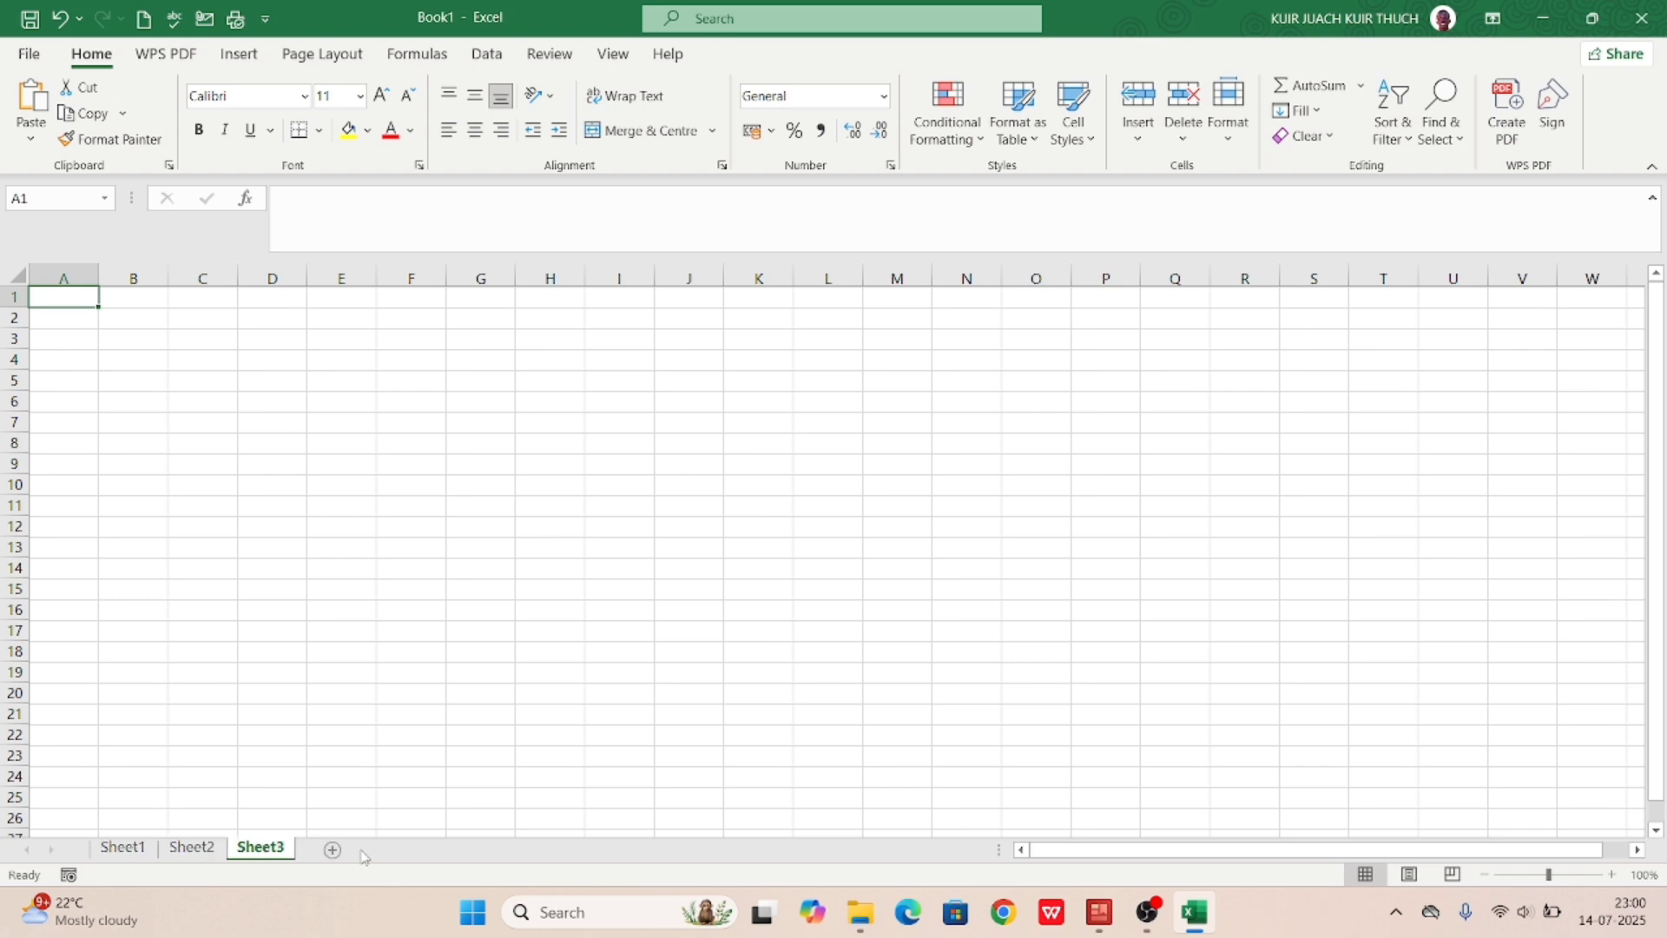
{"action": "left_click", "coordinate": [332, 850]}
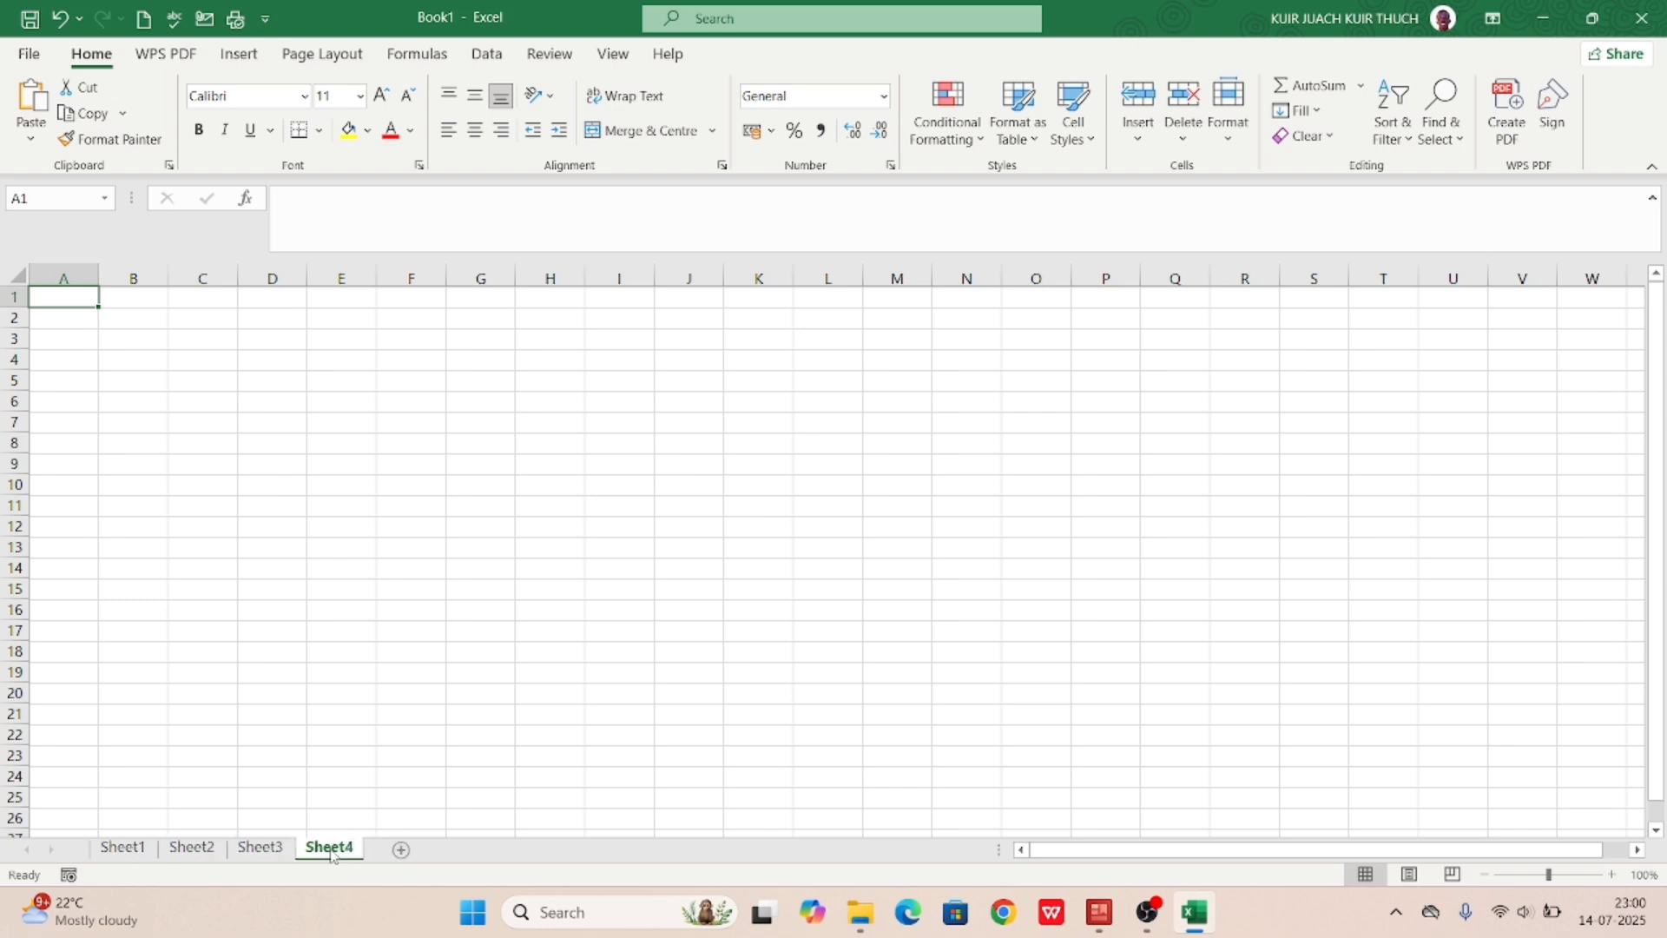
{"action": "left_click", "coordinate": [401, 850]}
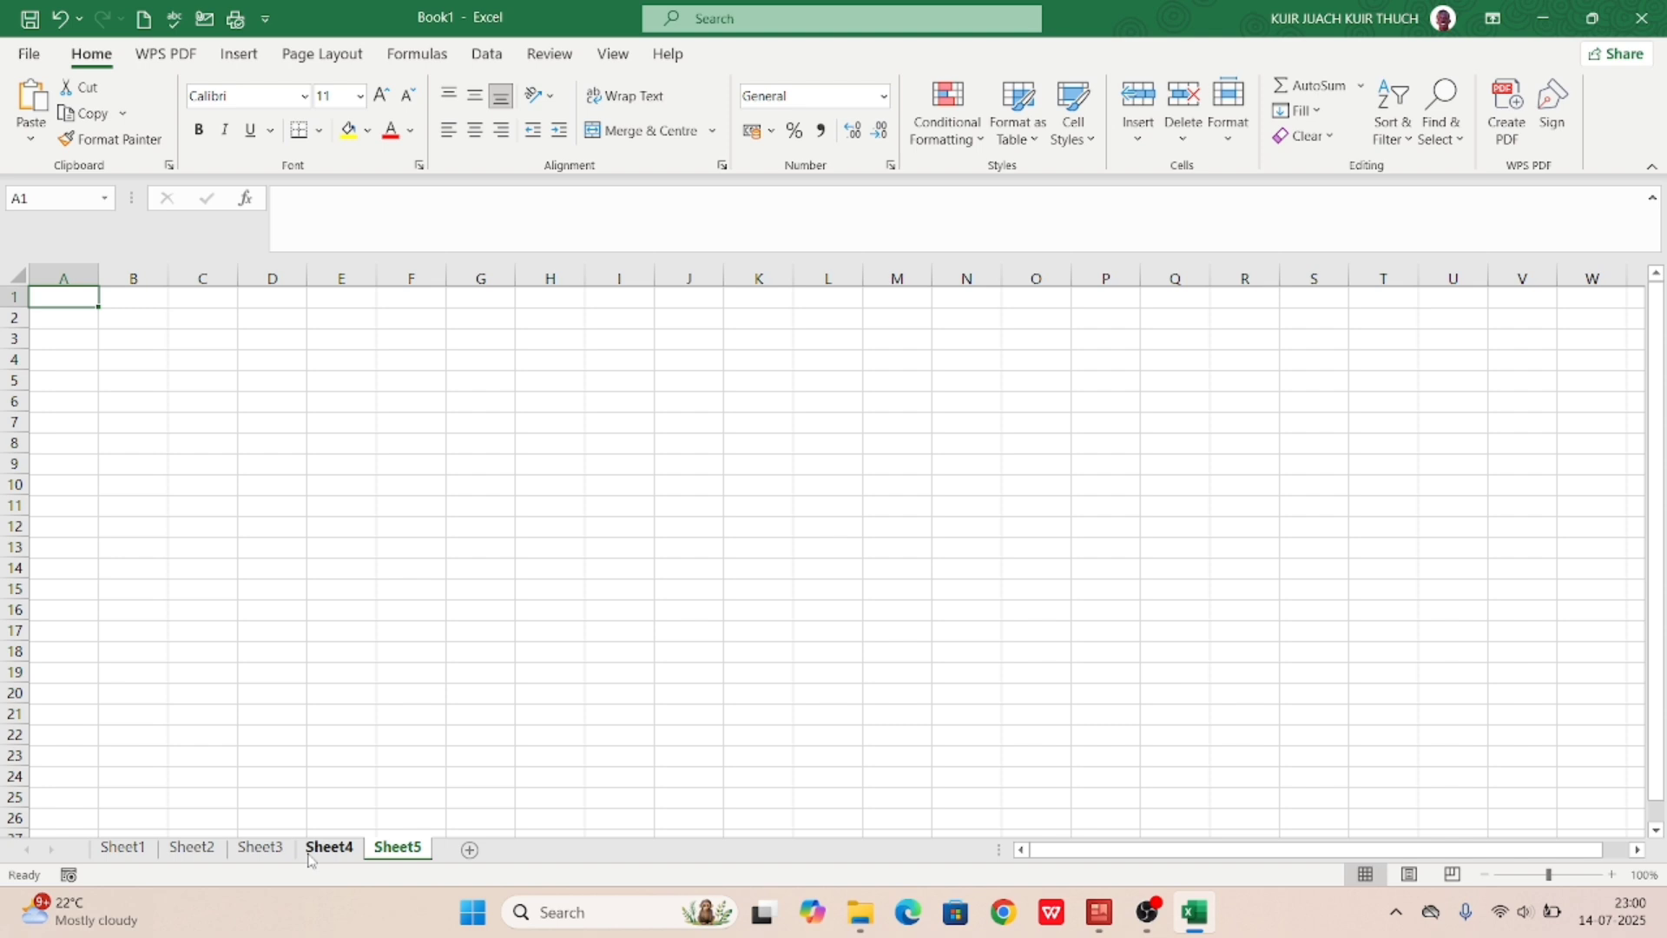
Step: Enter the sample text "dkfjdkjfkdj" in cell H6 of Sheet1 and "kuie" in cell I20 of Sheet2
{"action": "left_click", "coordinate": [130, 853]}
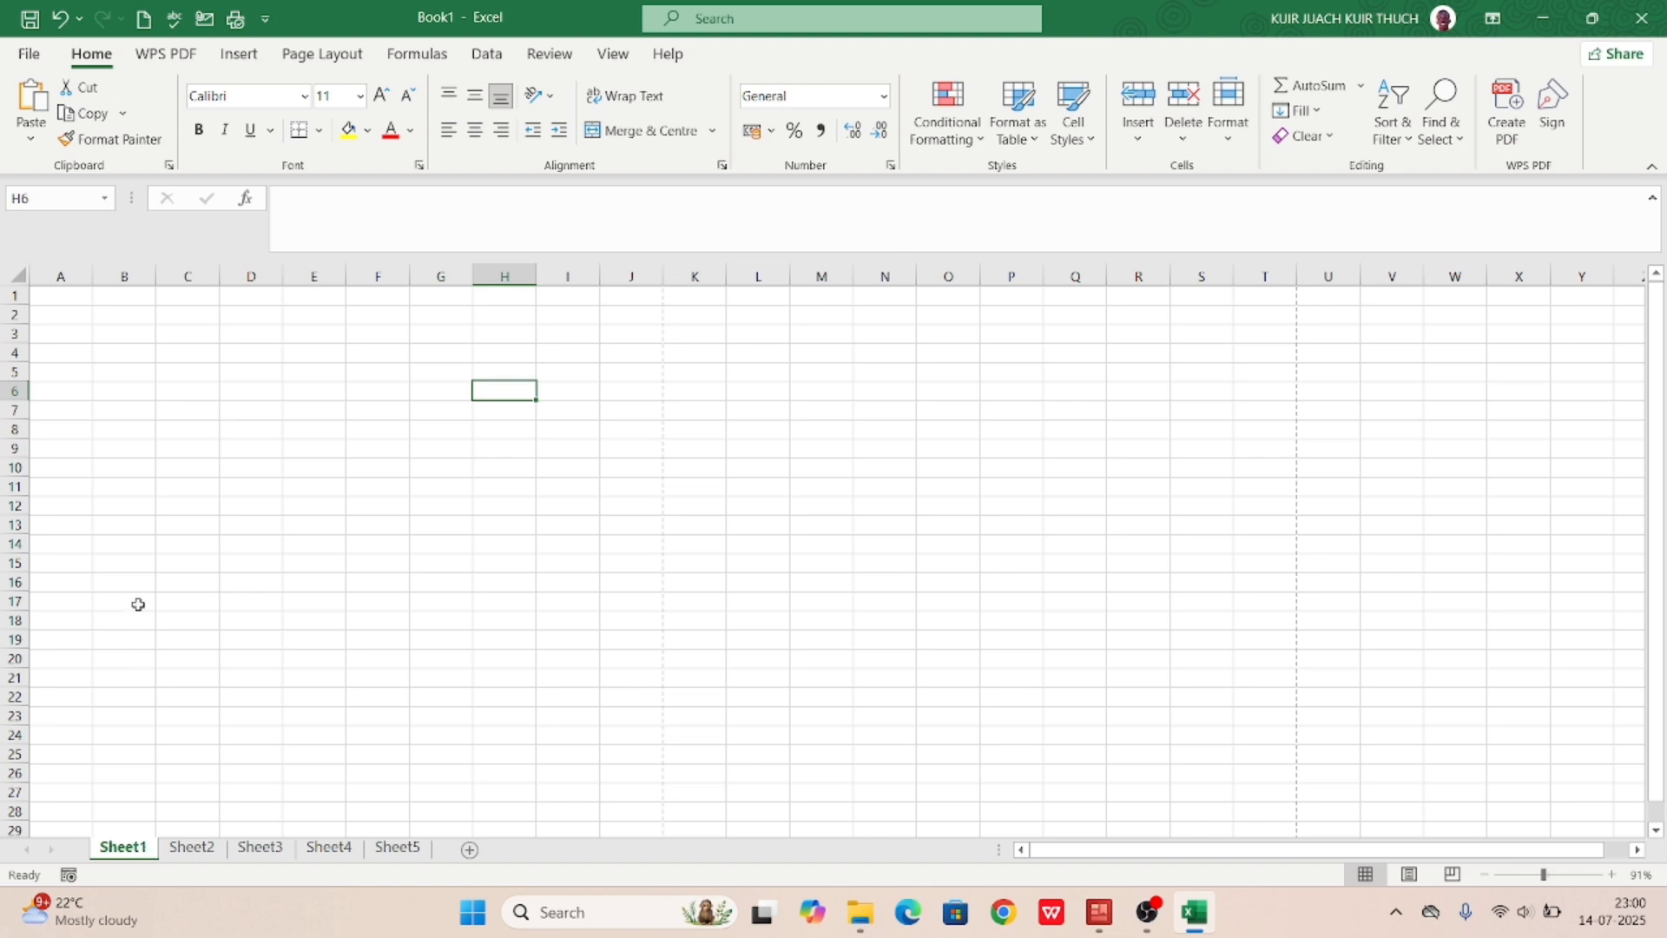
{"action": "type", "text": "dkfjdkjfkdj"}
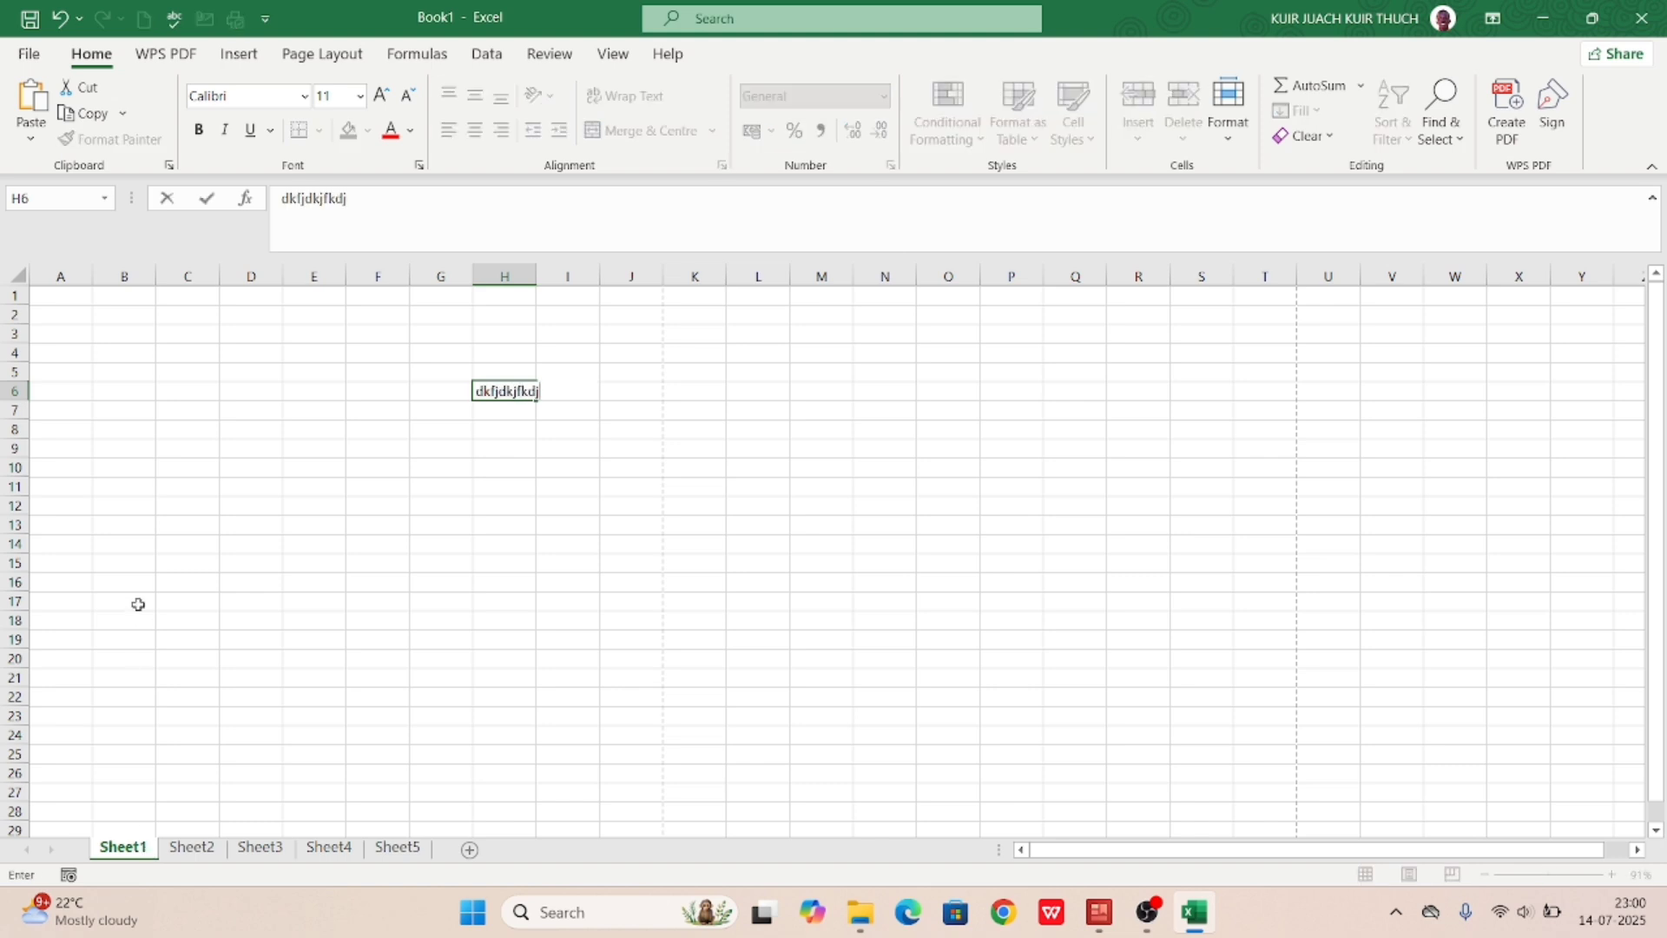
{"action": "left_click", "coordinate": [202, 850]}
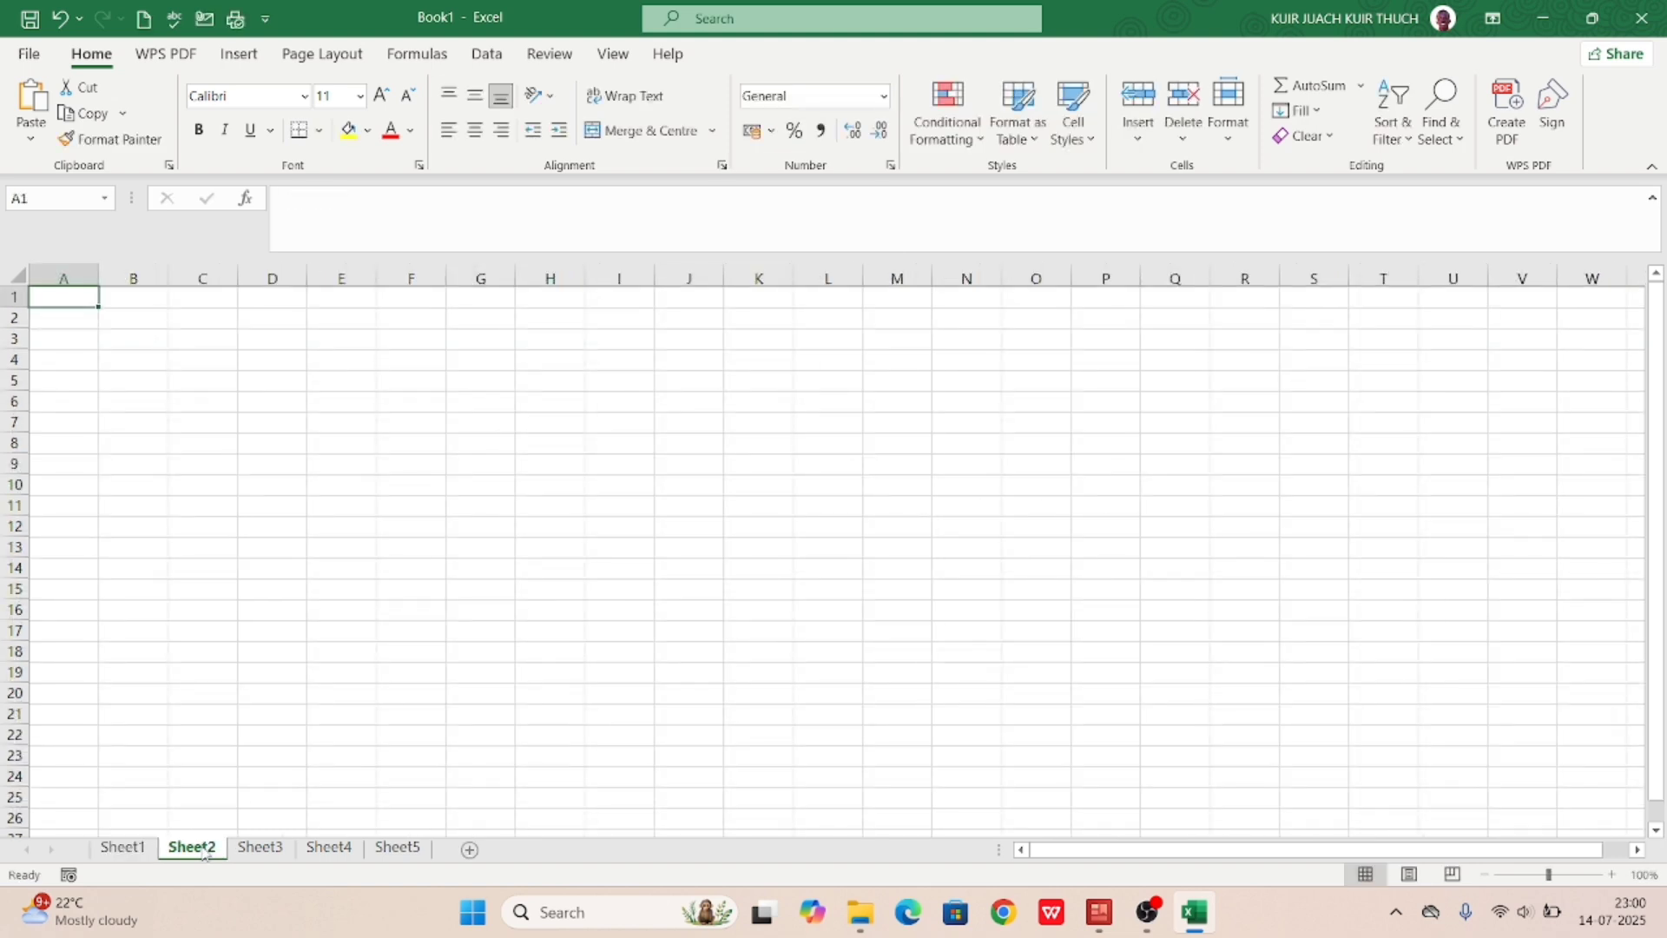
{"action": "left_click", "coordinate": [588, 693]}
{"action": "type", "text": "kuie"}
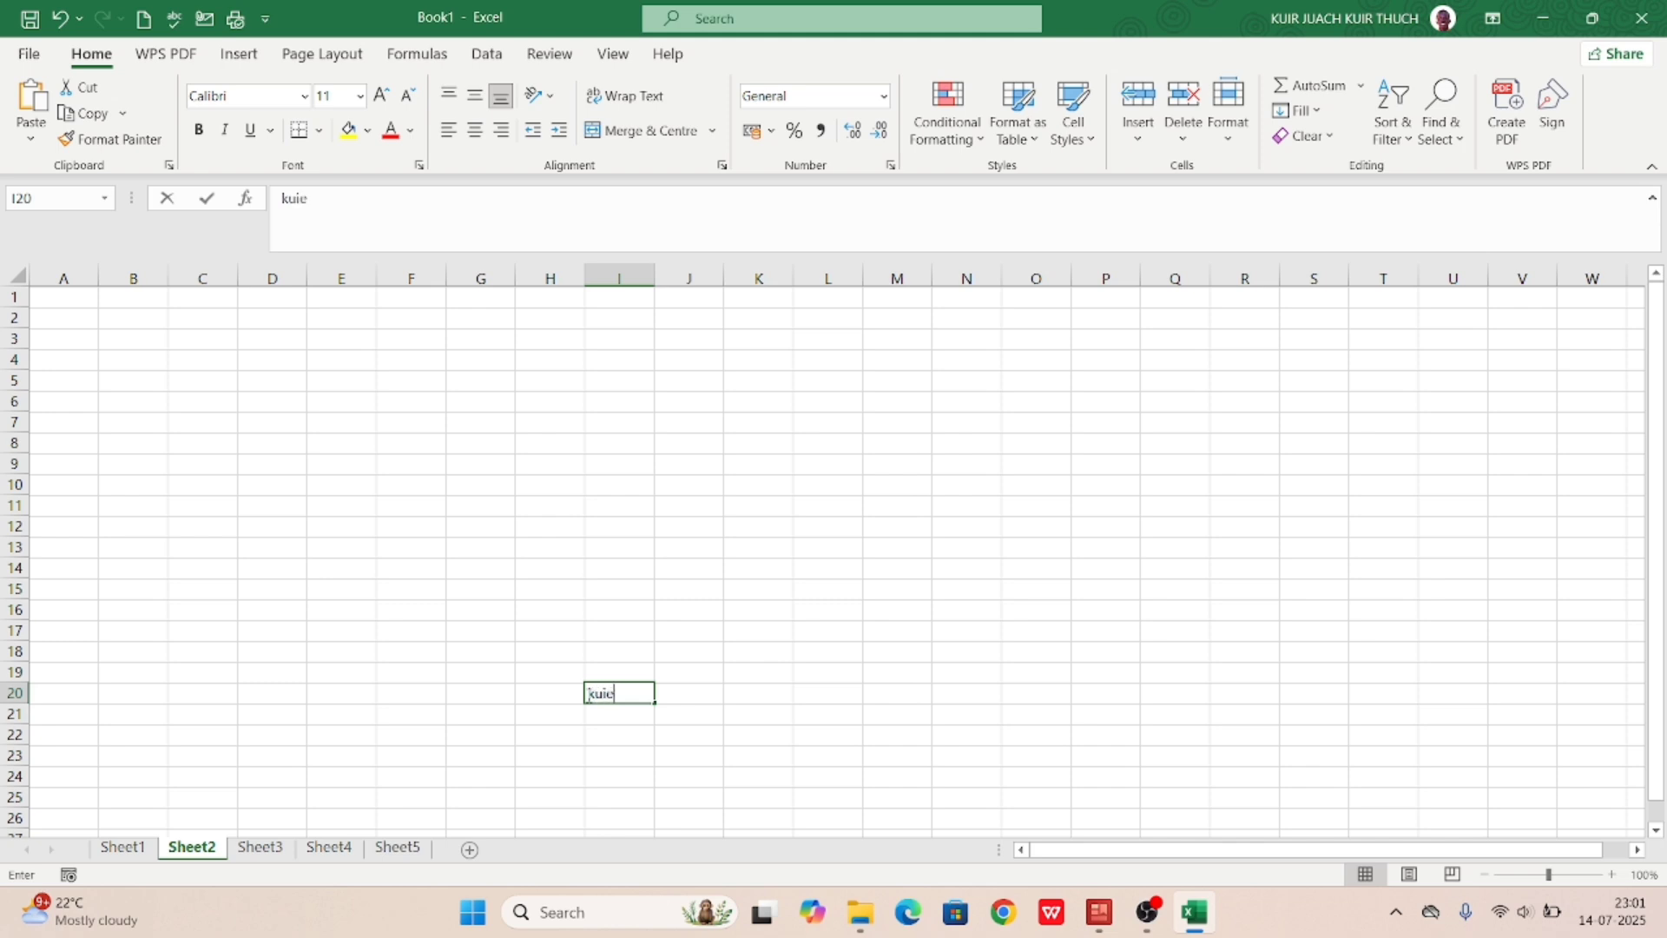
Step: Enter the sample text "dfedfd" in cell A1 of Sheet3 and "ggdf" in cell A1 of Sheet4, finishing on Sheet5
{"action": "left_click", "coordinate": [273, 856]}
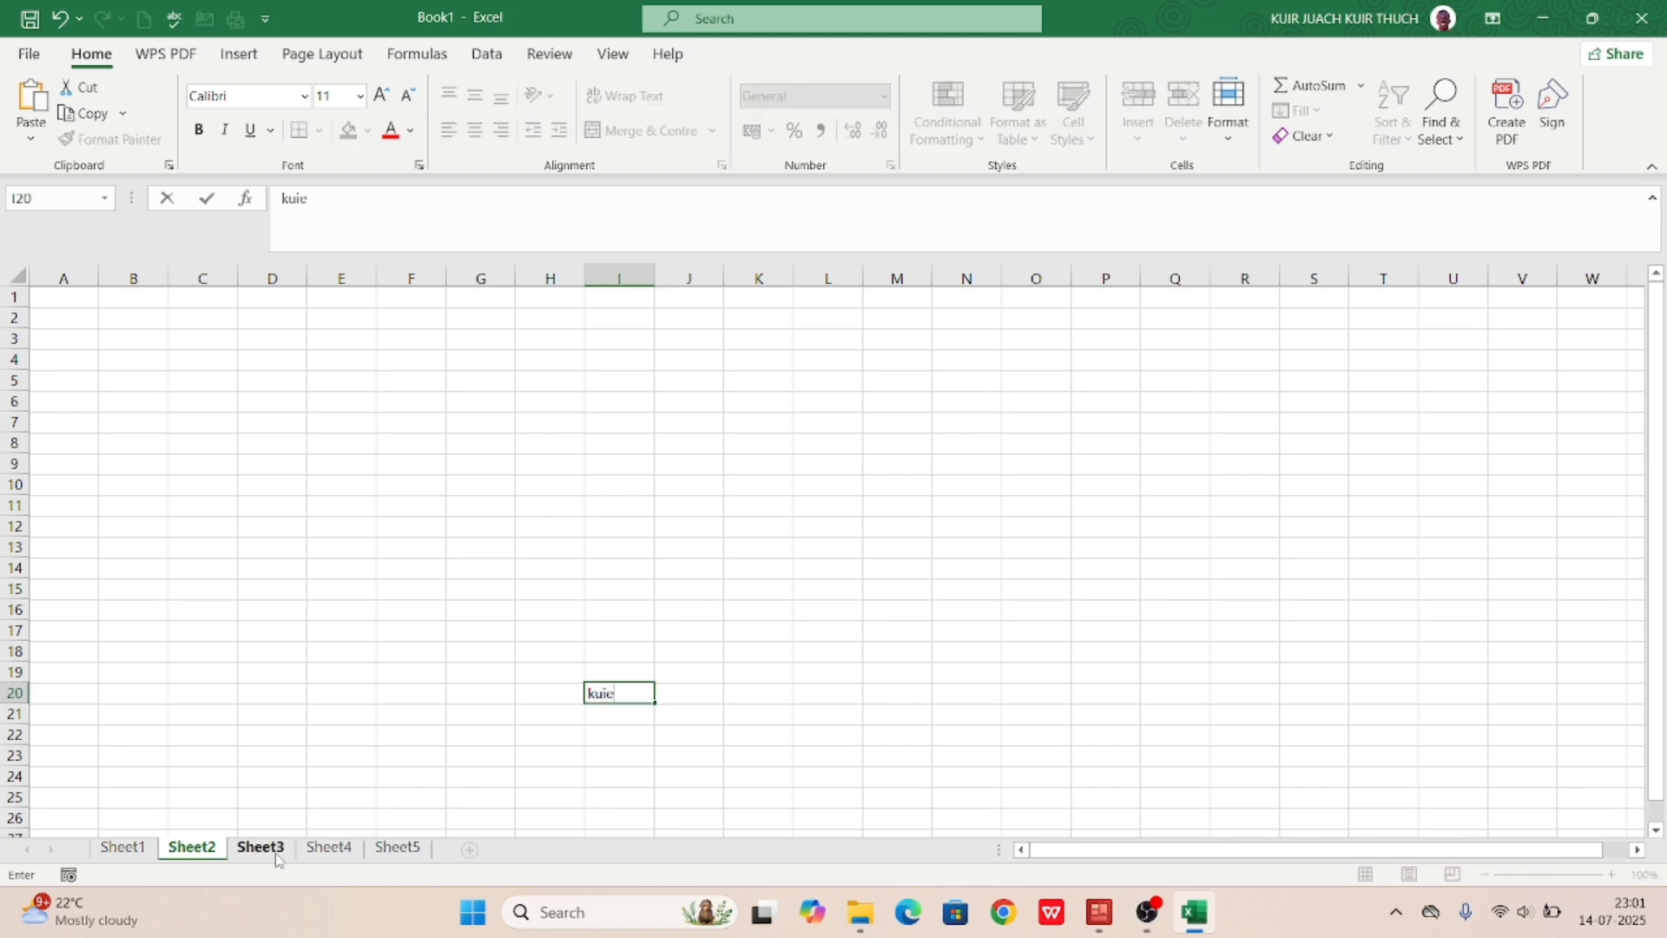
{"action": "type", "text": "dfedfd"}
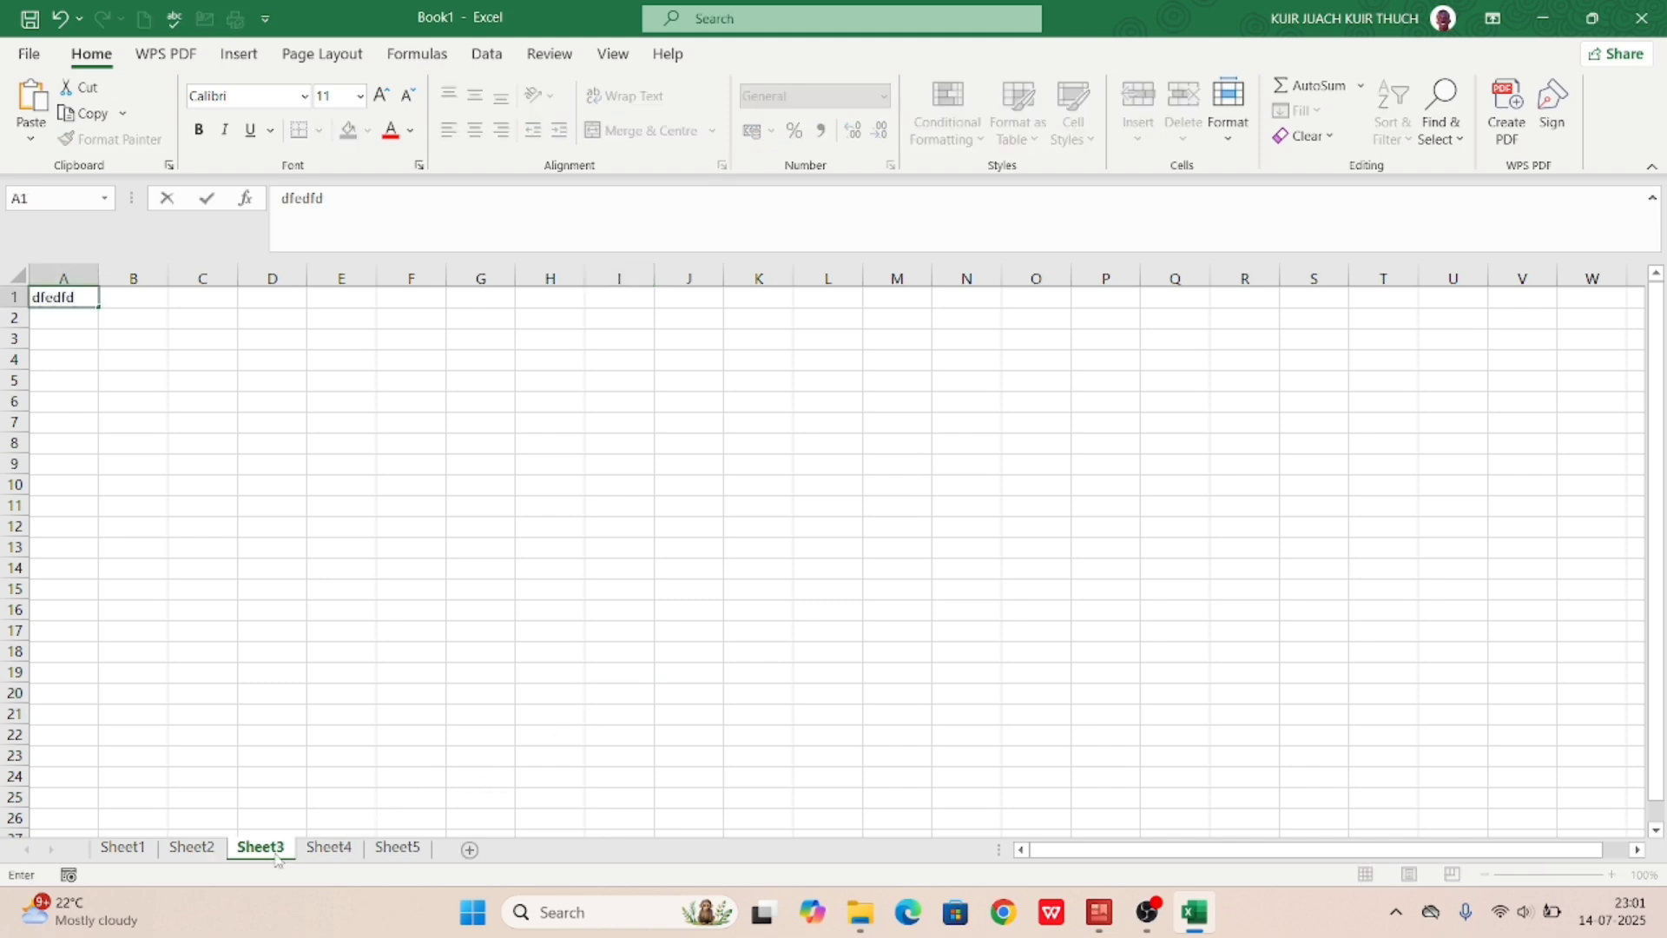
{"action": "left_click", "coordinate": [326, 848]}
{"action": "type", "text": "ggdf"}
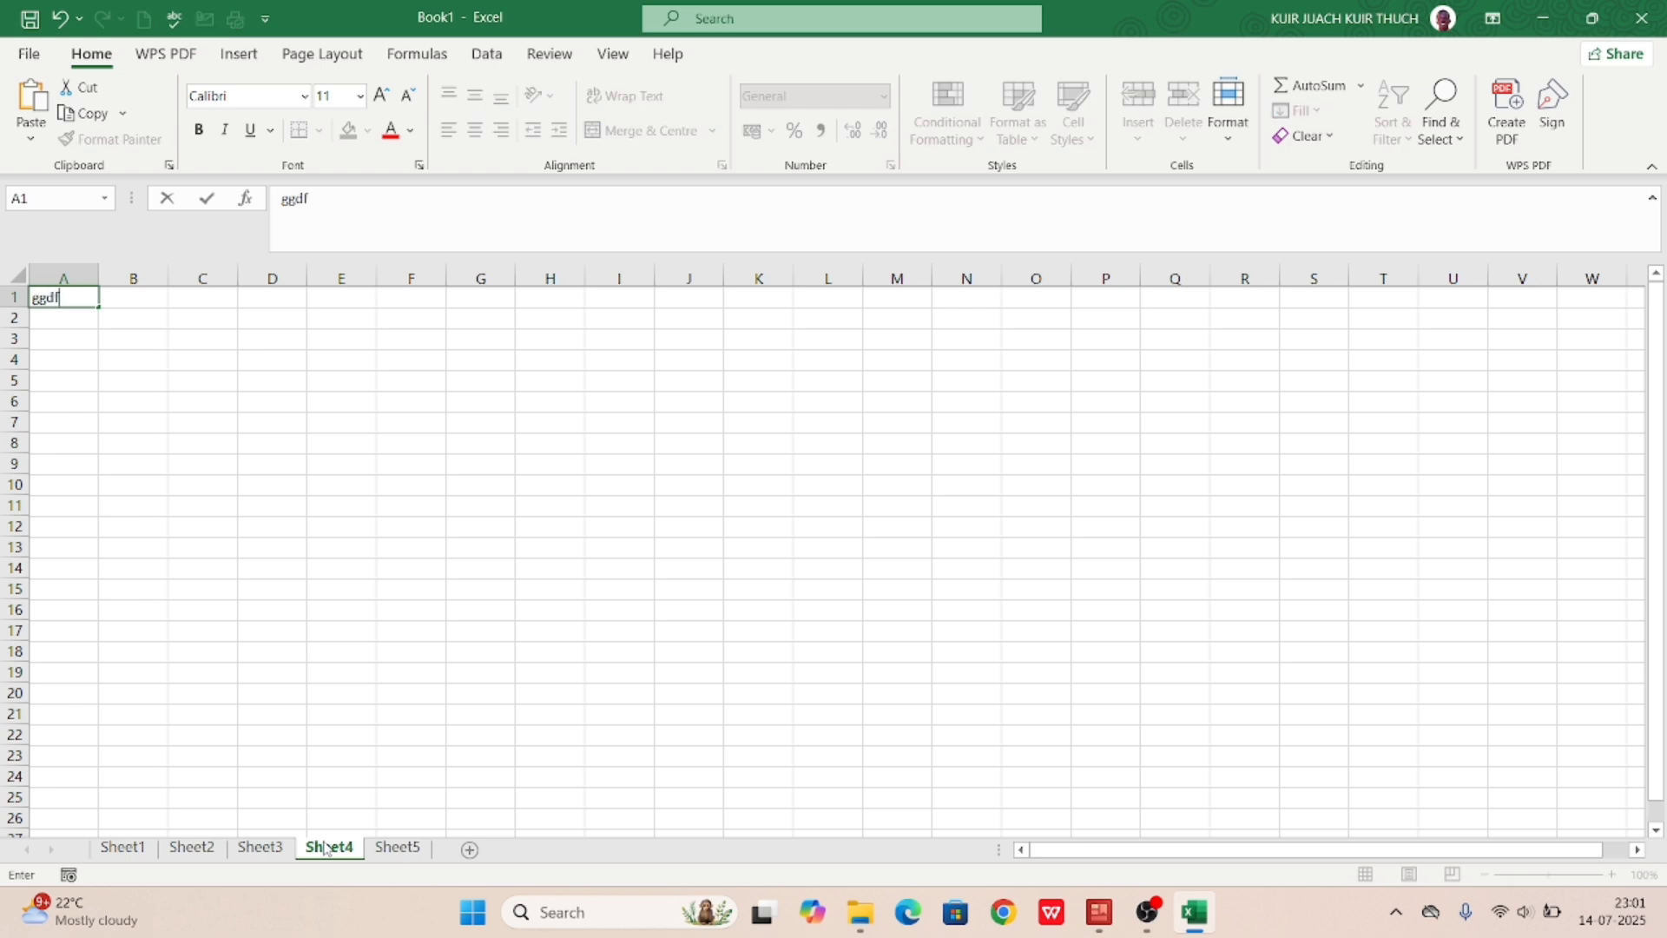
{"action": "left_click", "coordinate": [387, 848]}
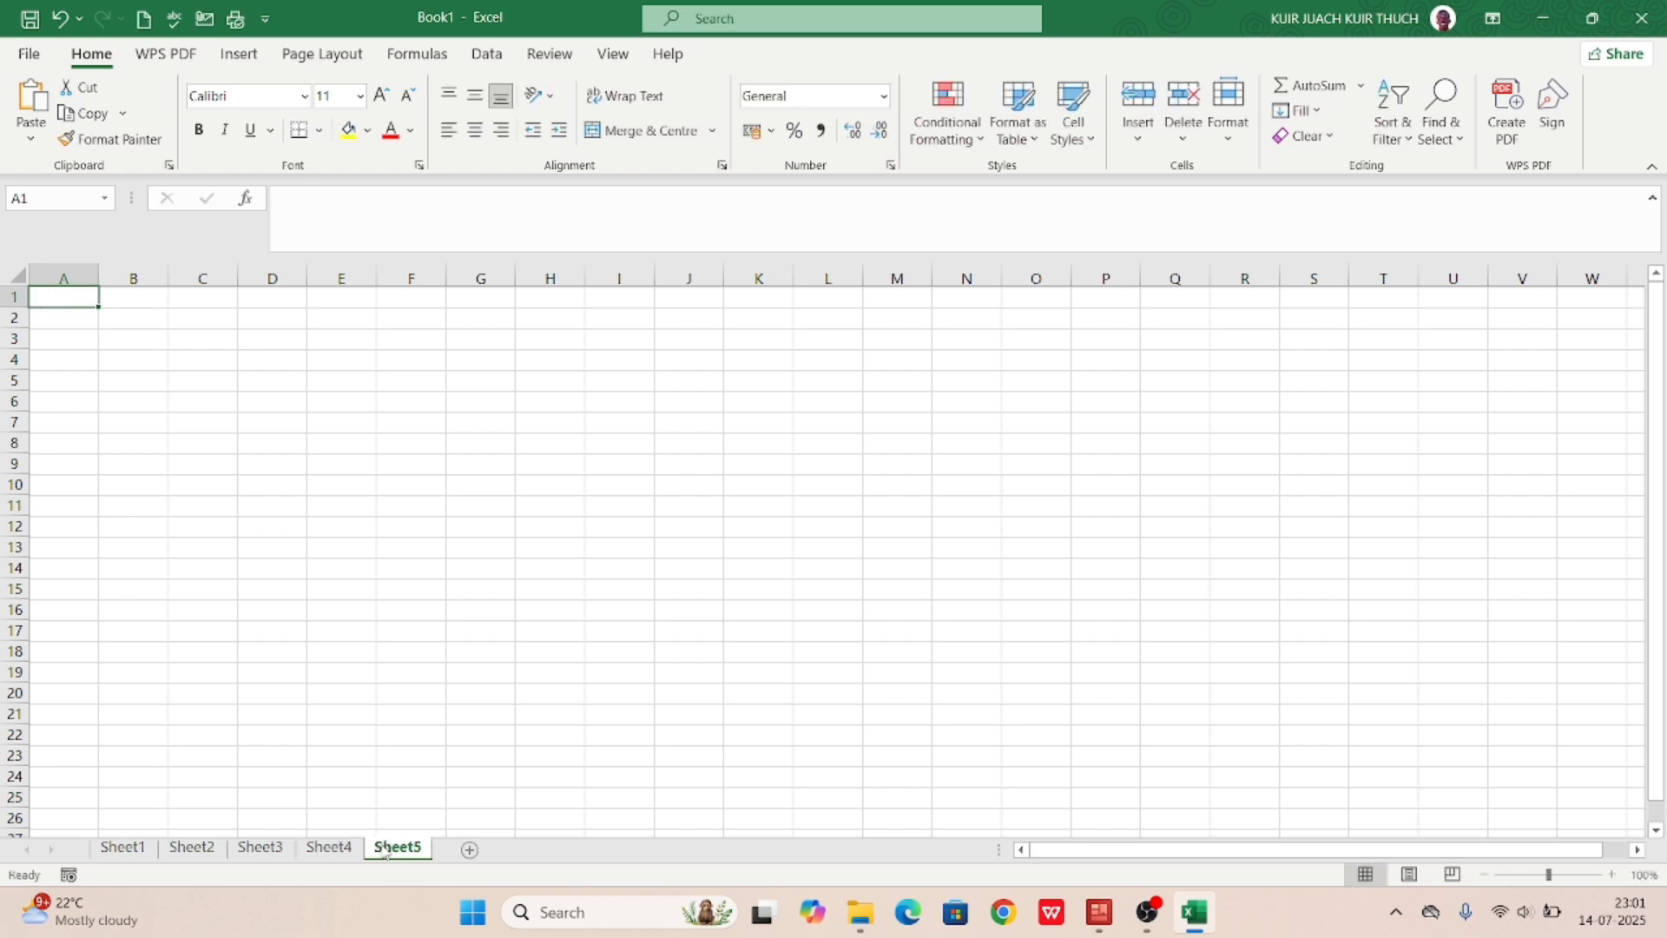
Step: Enter the sample text "eee" in cell A1 of Sheet5, and review the contents of all the sheets from Sheet1 to Sheet5
{"action": "type", "text": "eee"}
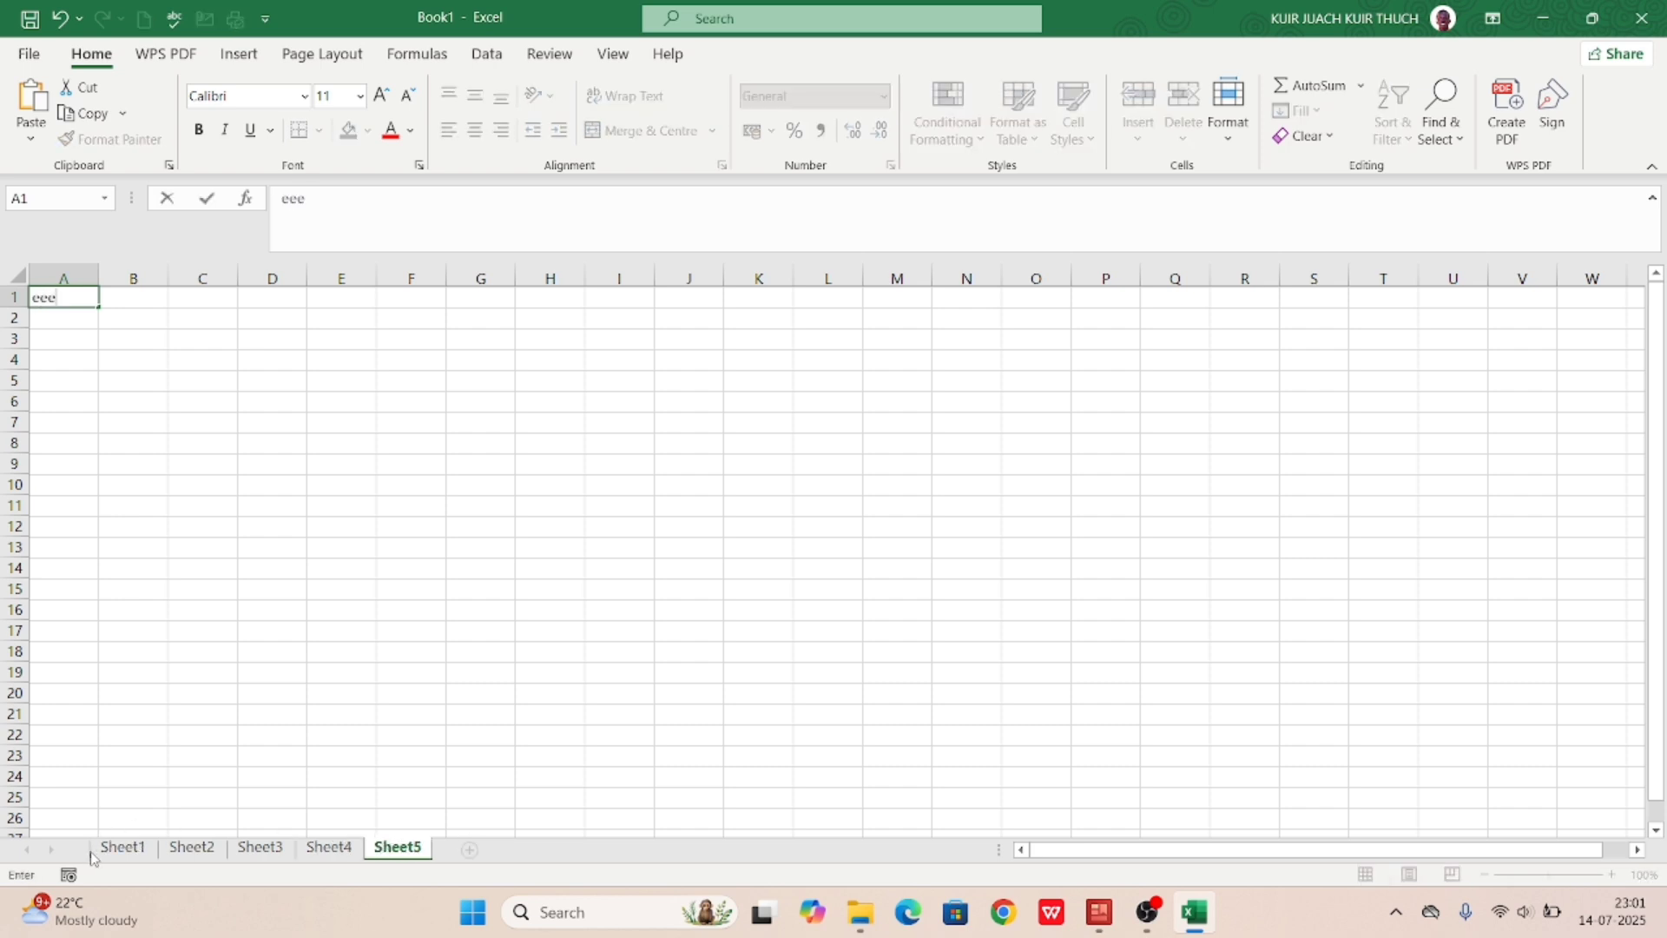
{"action": "left_click", "coordinate": [108, 850]}
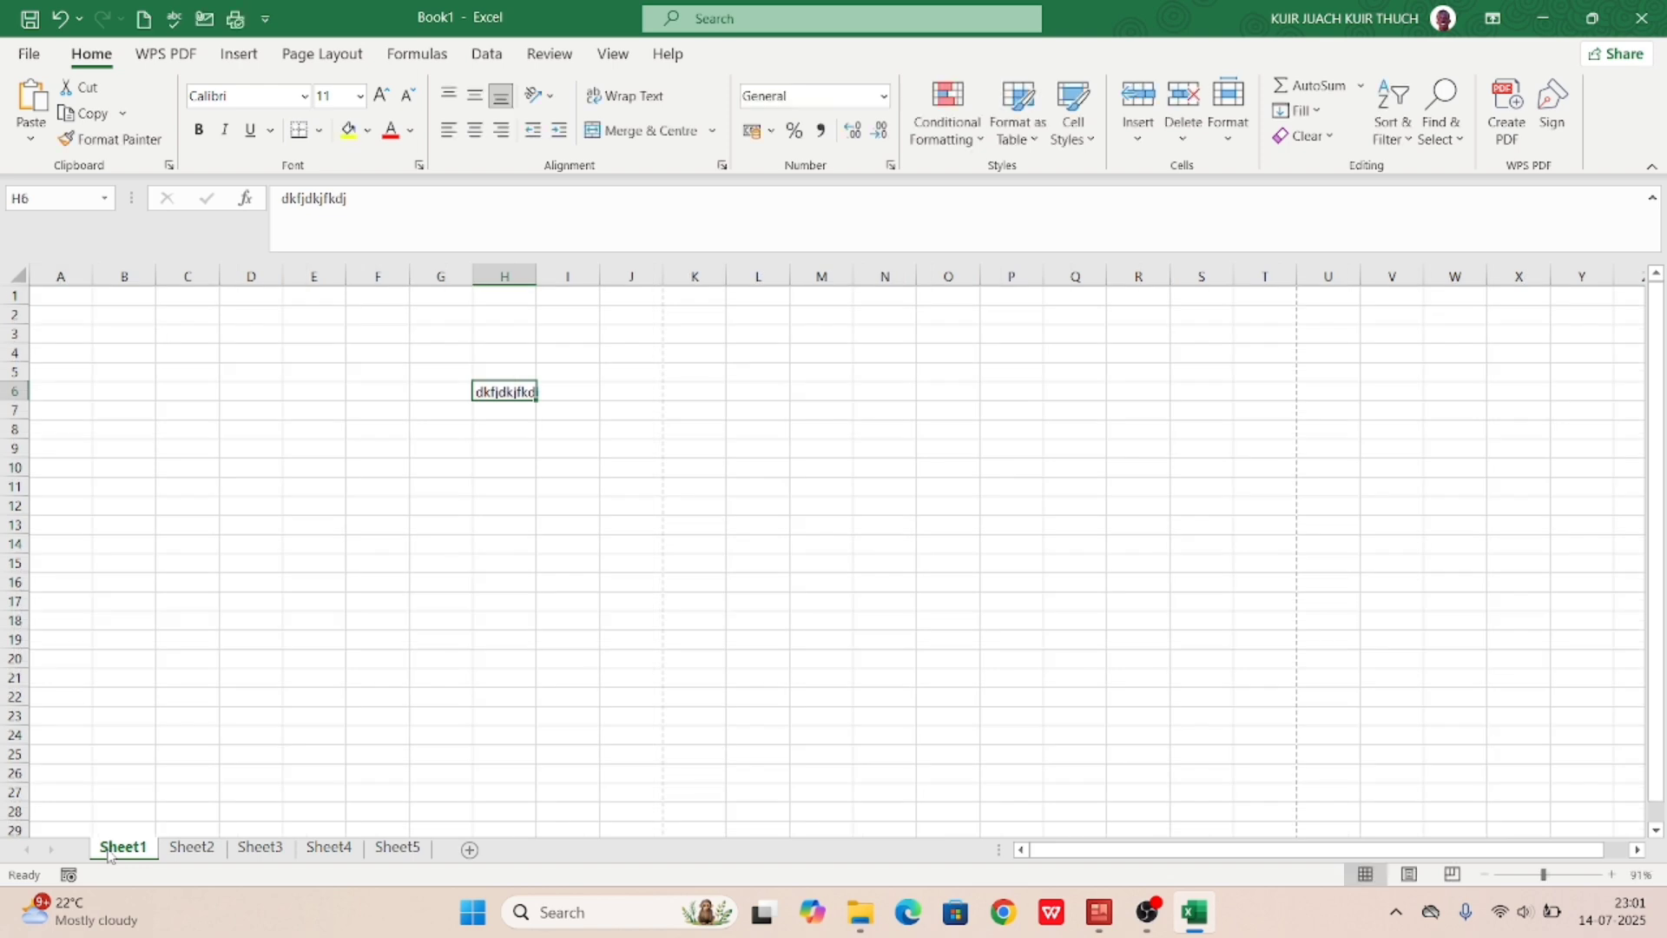
{"action": "left_click", "coordinate": [182, 850]}
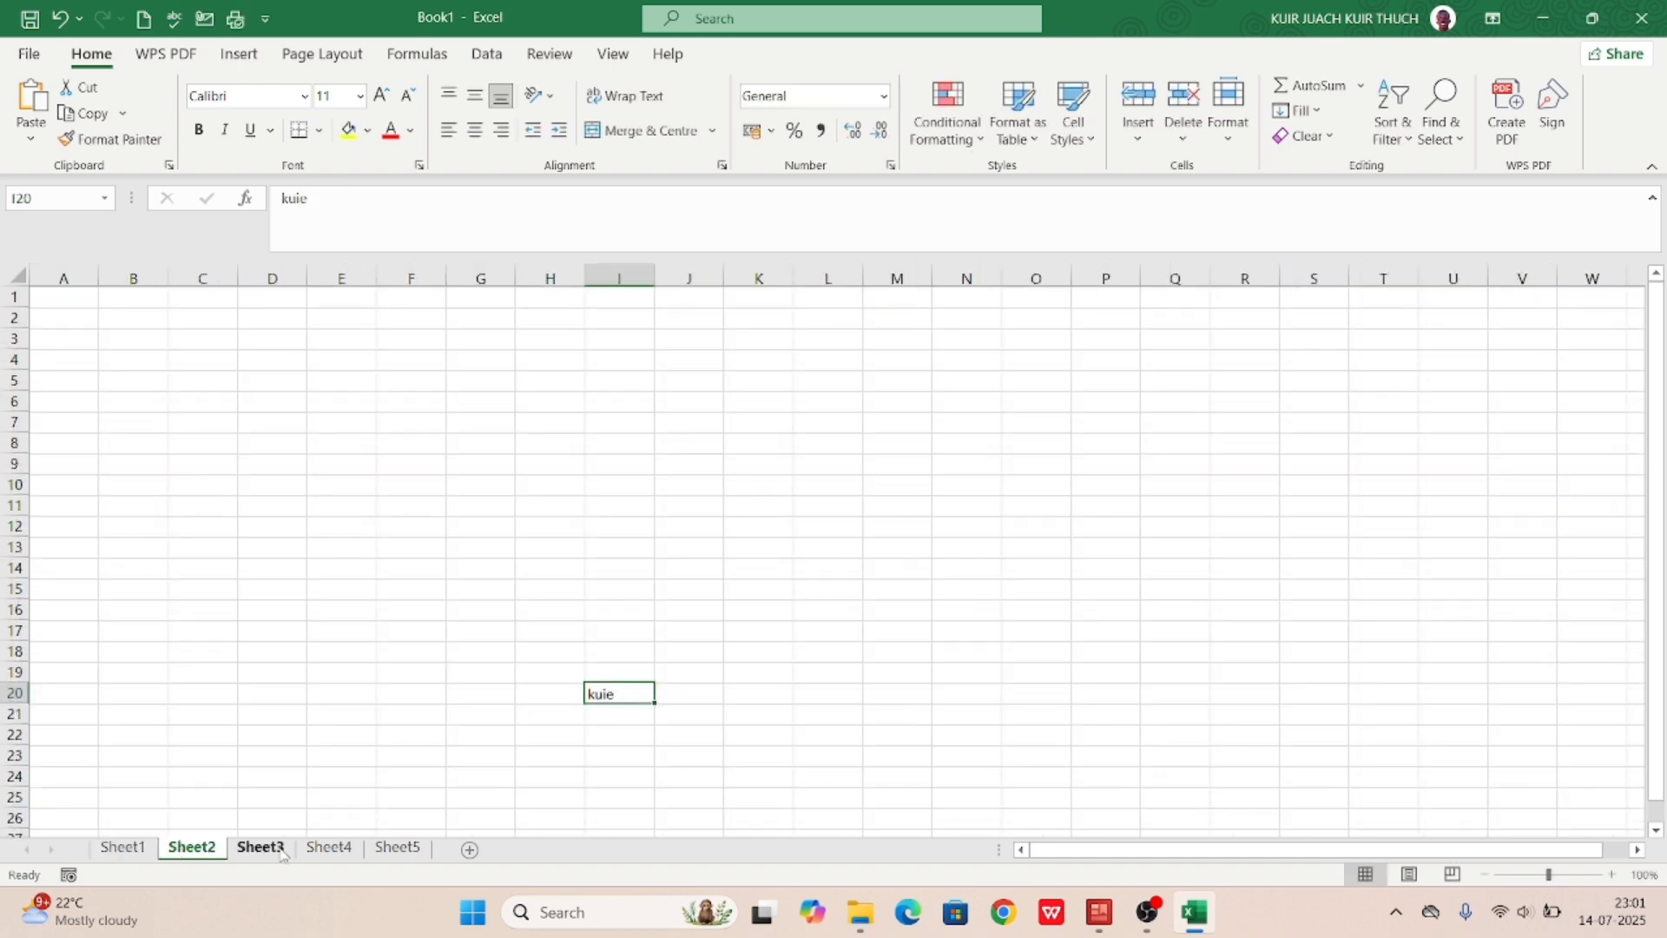
{"action": "left_click", "coordinate": [286, 853]}
{"action": "left_click", "coordinate": [328, 848]}
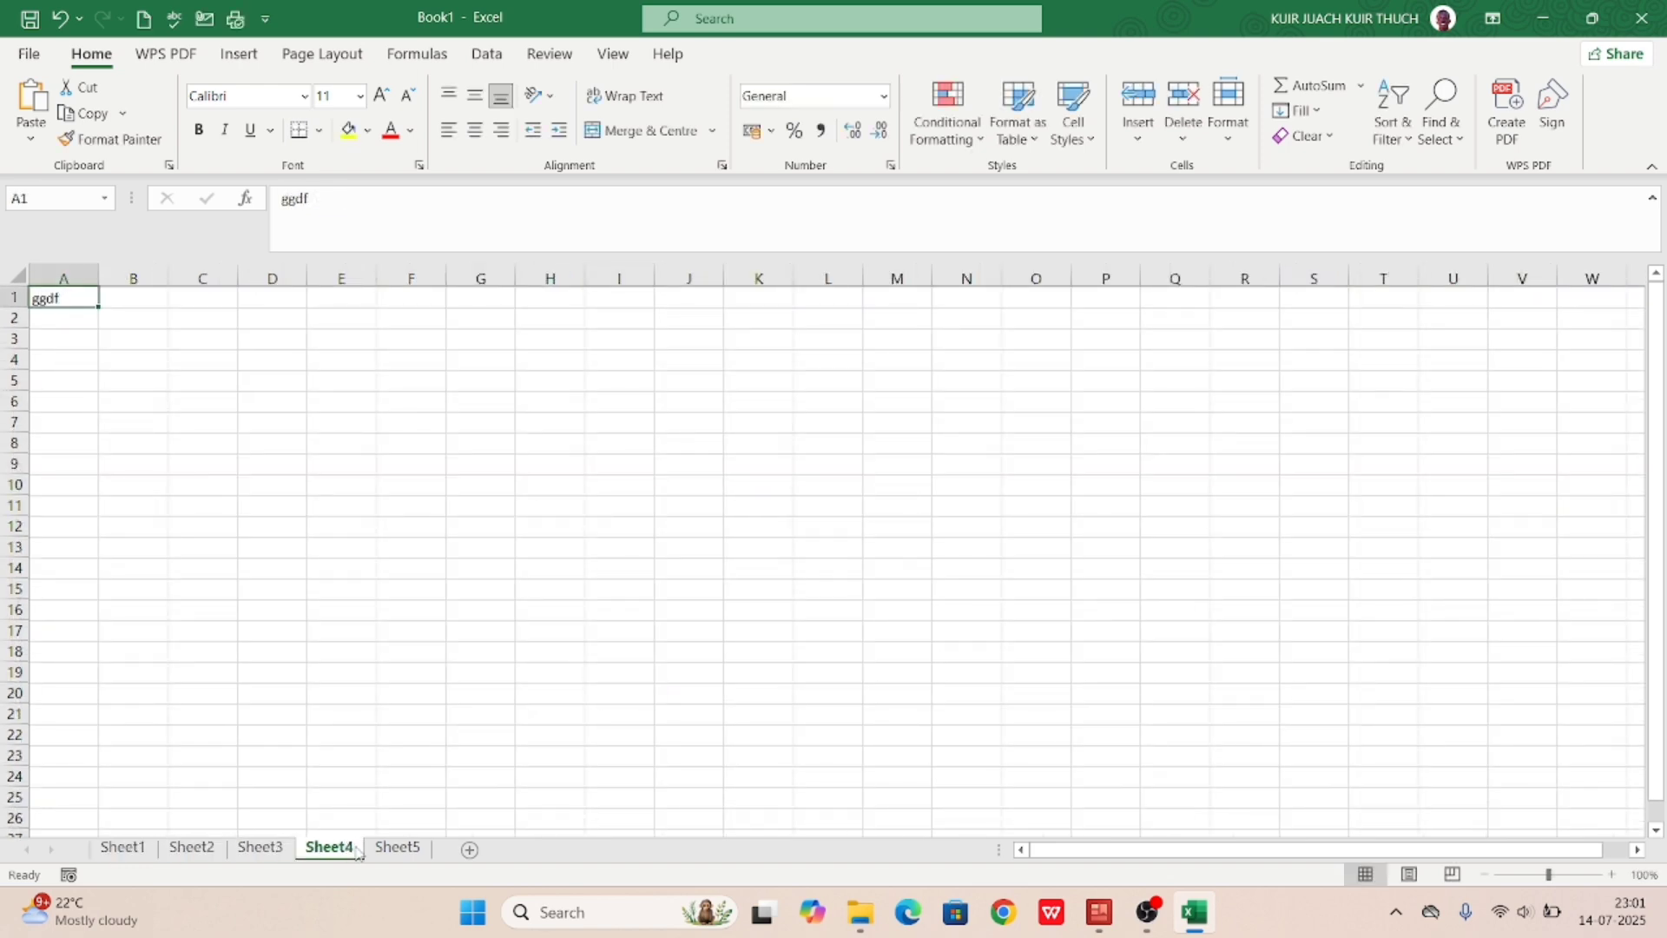
{"action": "left_click", "coordinate": [396, 848]}
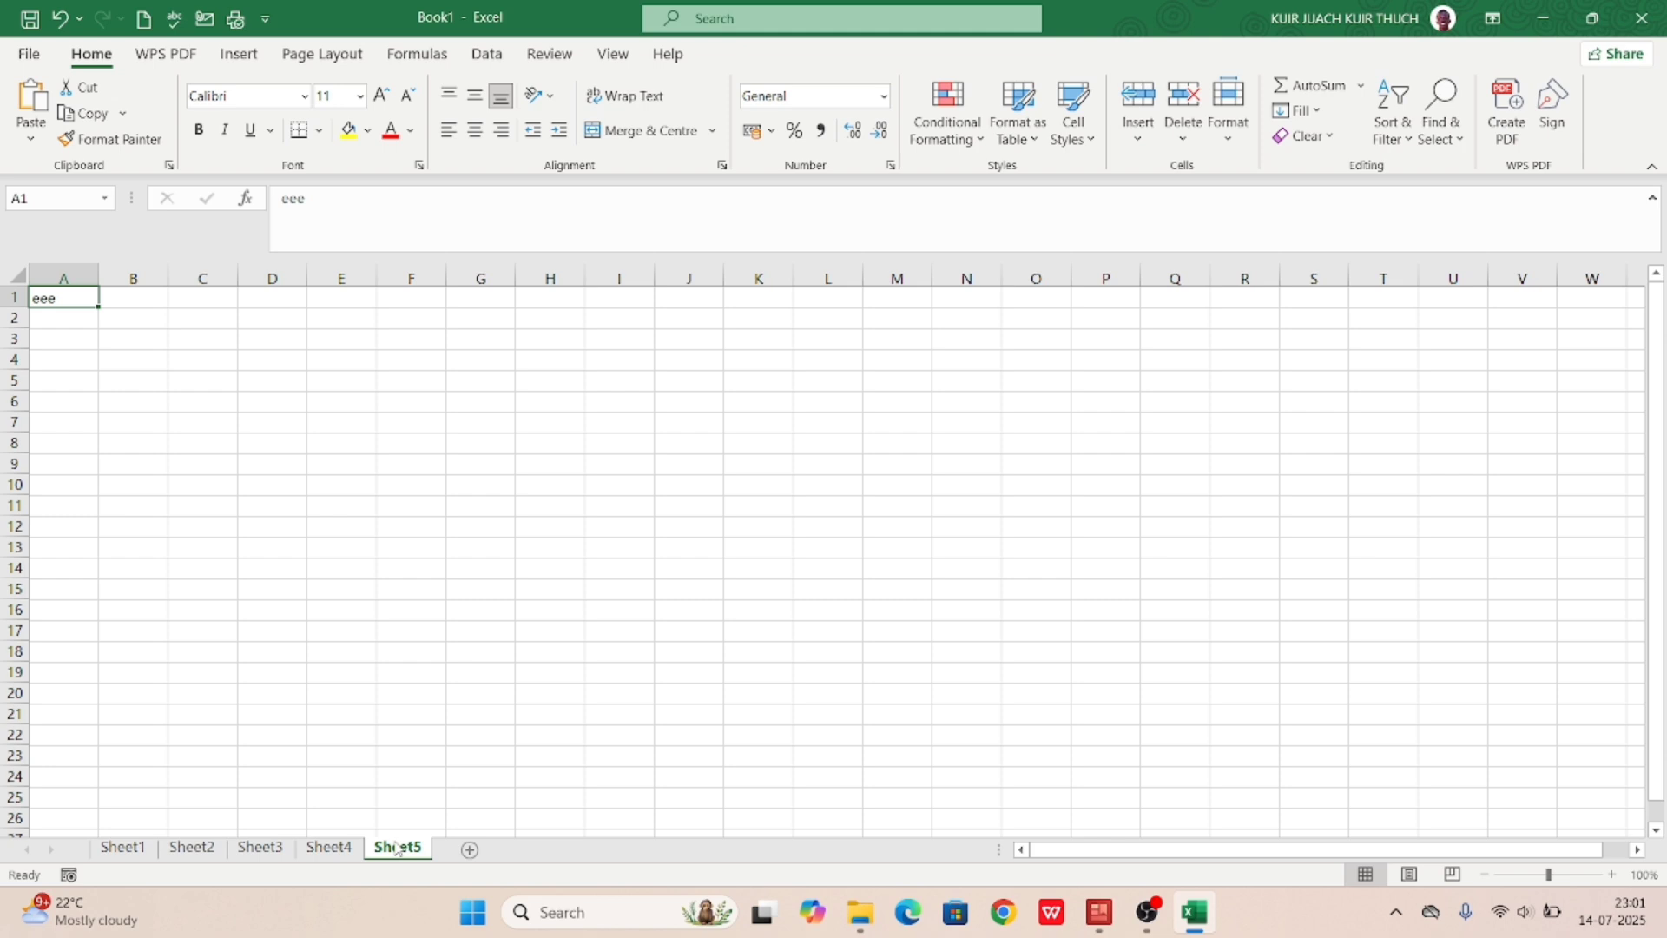
Step: Rename Sheet1 as "Days of the Week"
{"action": "double_click", "coordinate": [108, 855]}
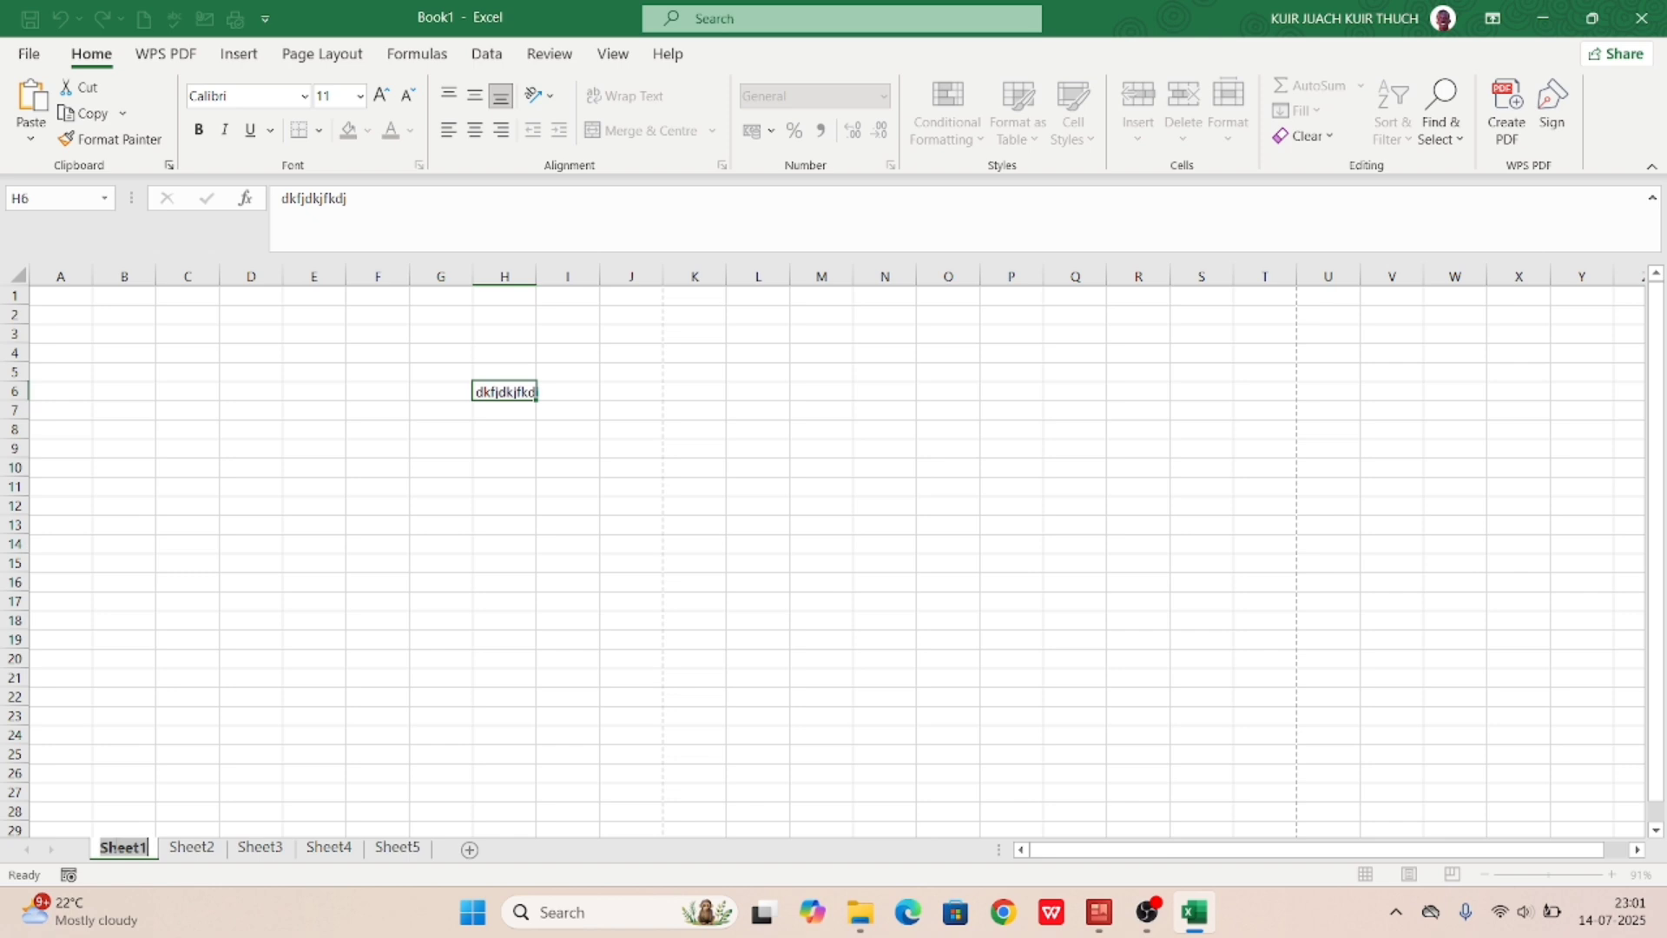
{"action": "type", "text": "Days"}
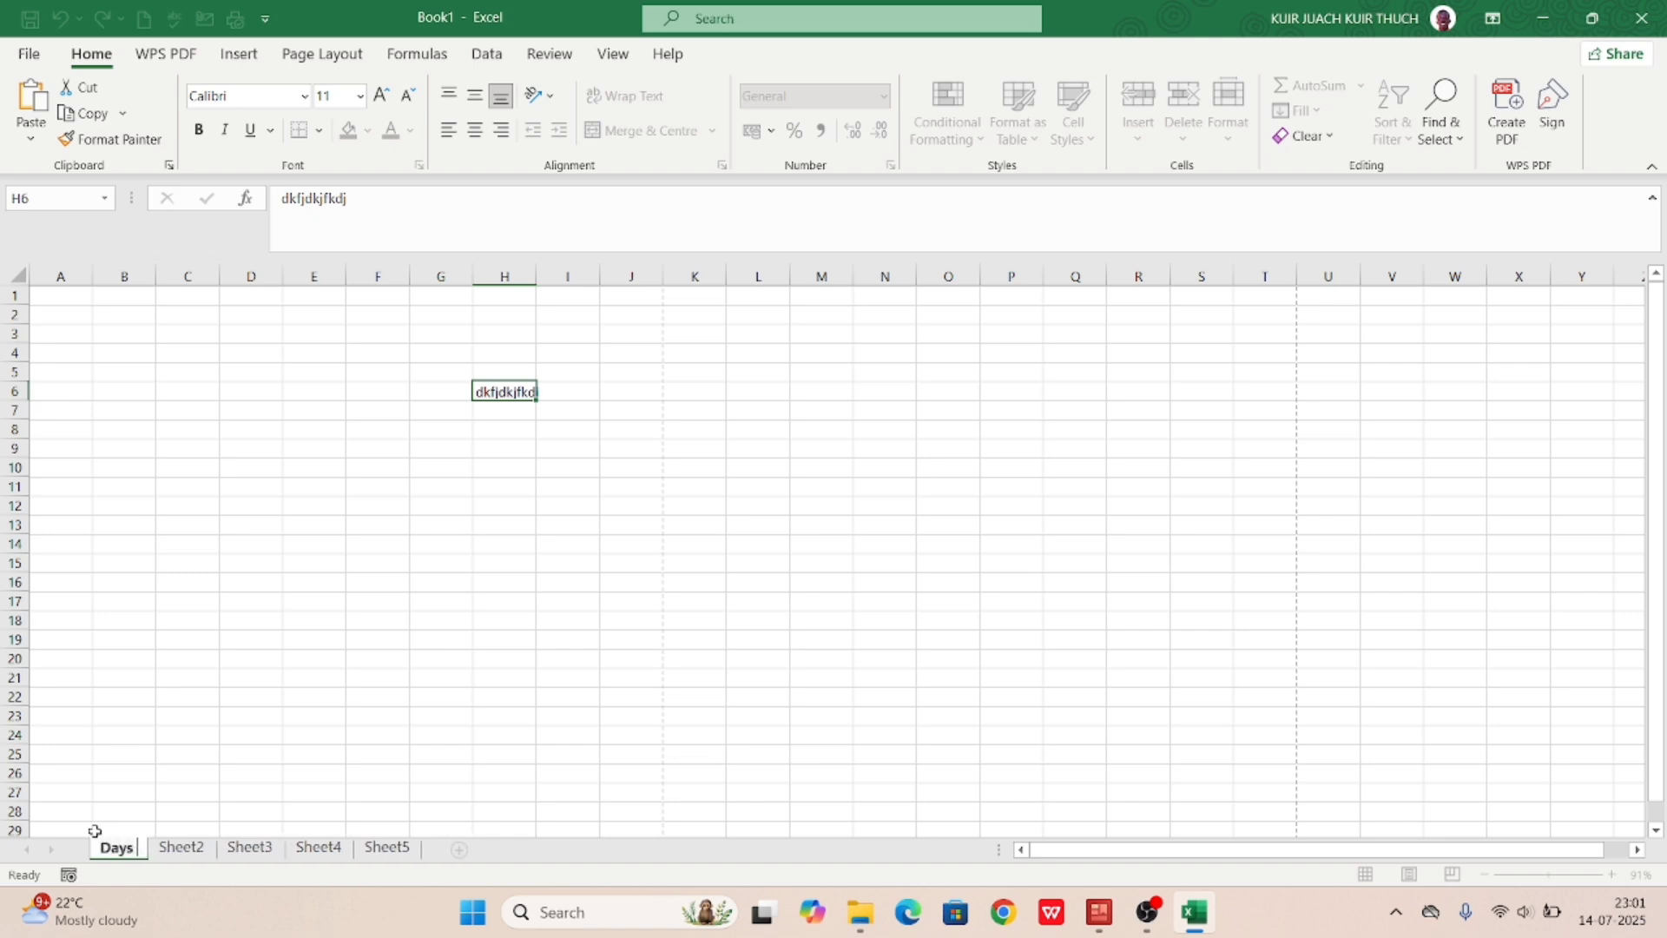
{"action": "type", "text": " of the We"}
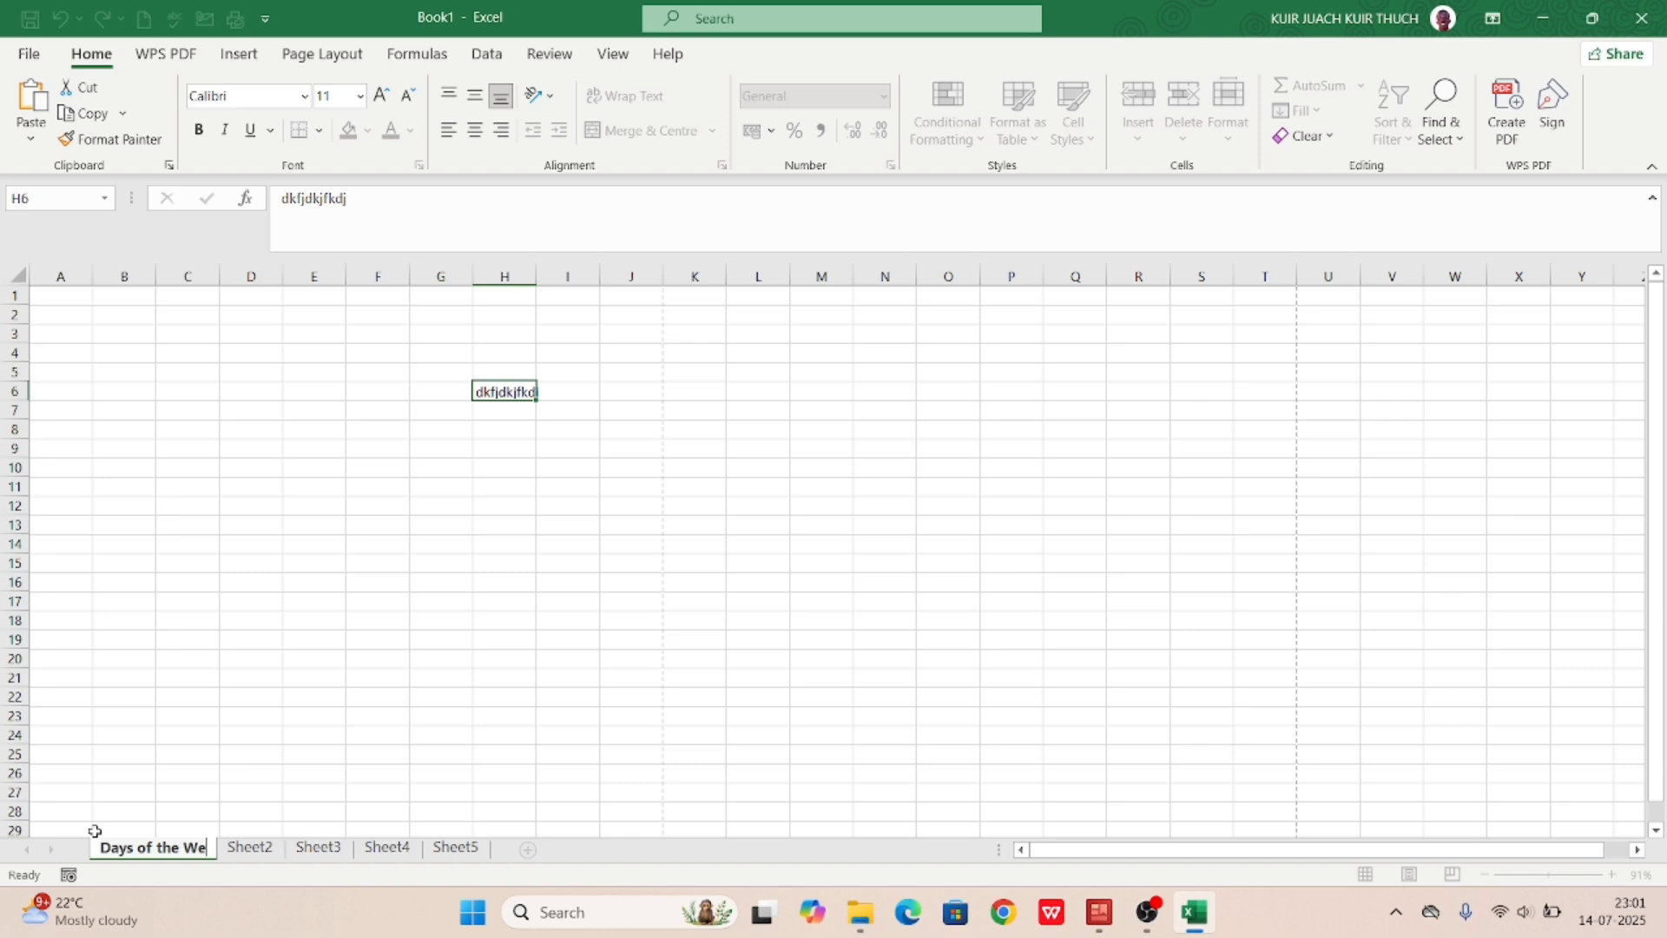
{"action": "type", "text": "ek"}
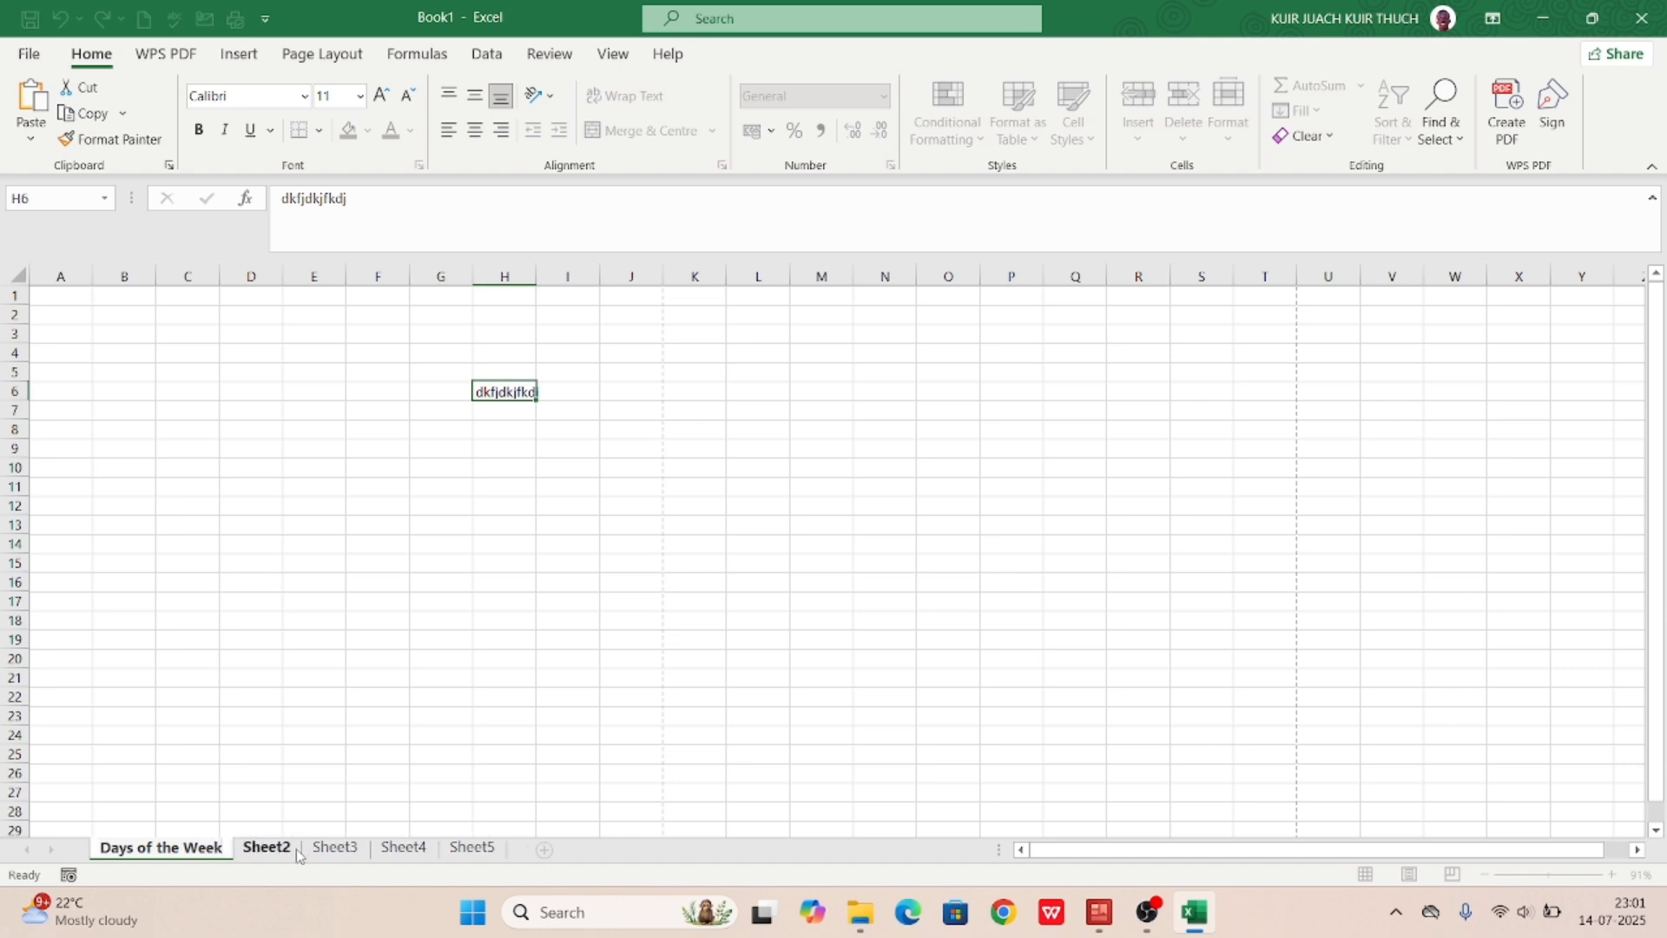
Step: Clear the sample text from cell I20 of Sheet2 and rename the sheet as "Months"
{"action": "left_click", "coordinate": [295, 847]}
{"action": "type", "text": "Mo"}
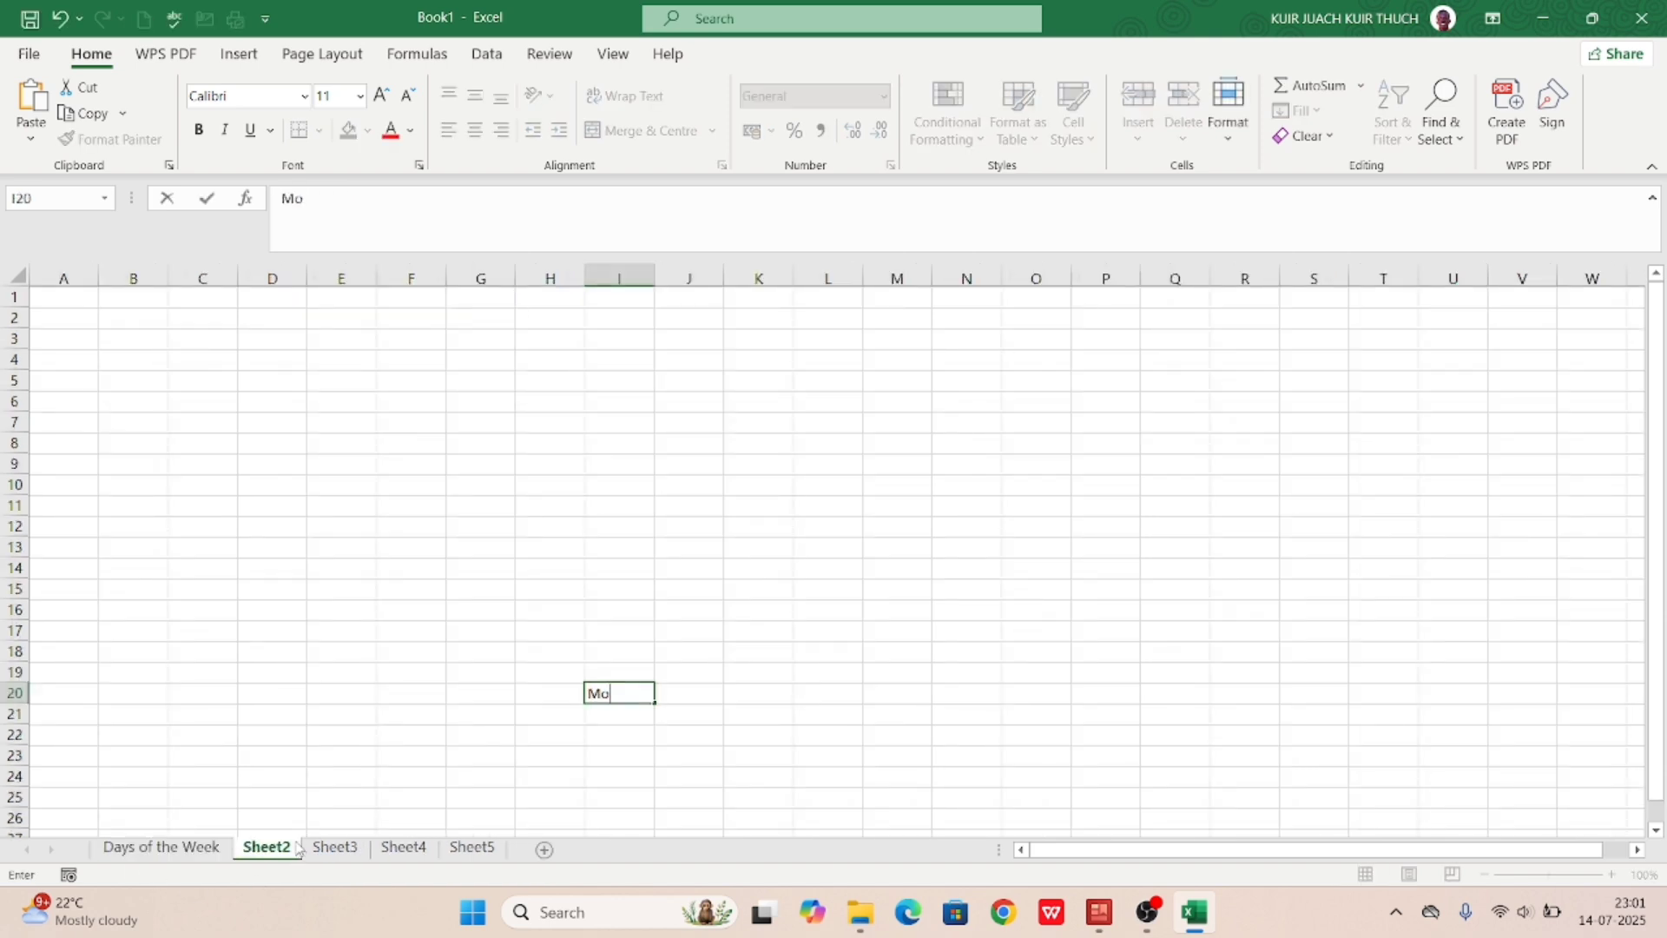
{"action": "key", "text": "BackSpace"}
{"action": "key", "text": "BackSpace"}
{"action": "double_click", "coordinate": [282, 847]}
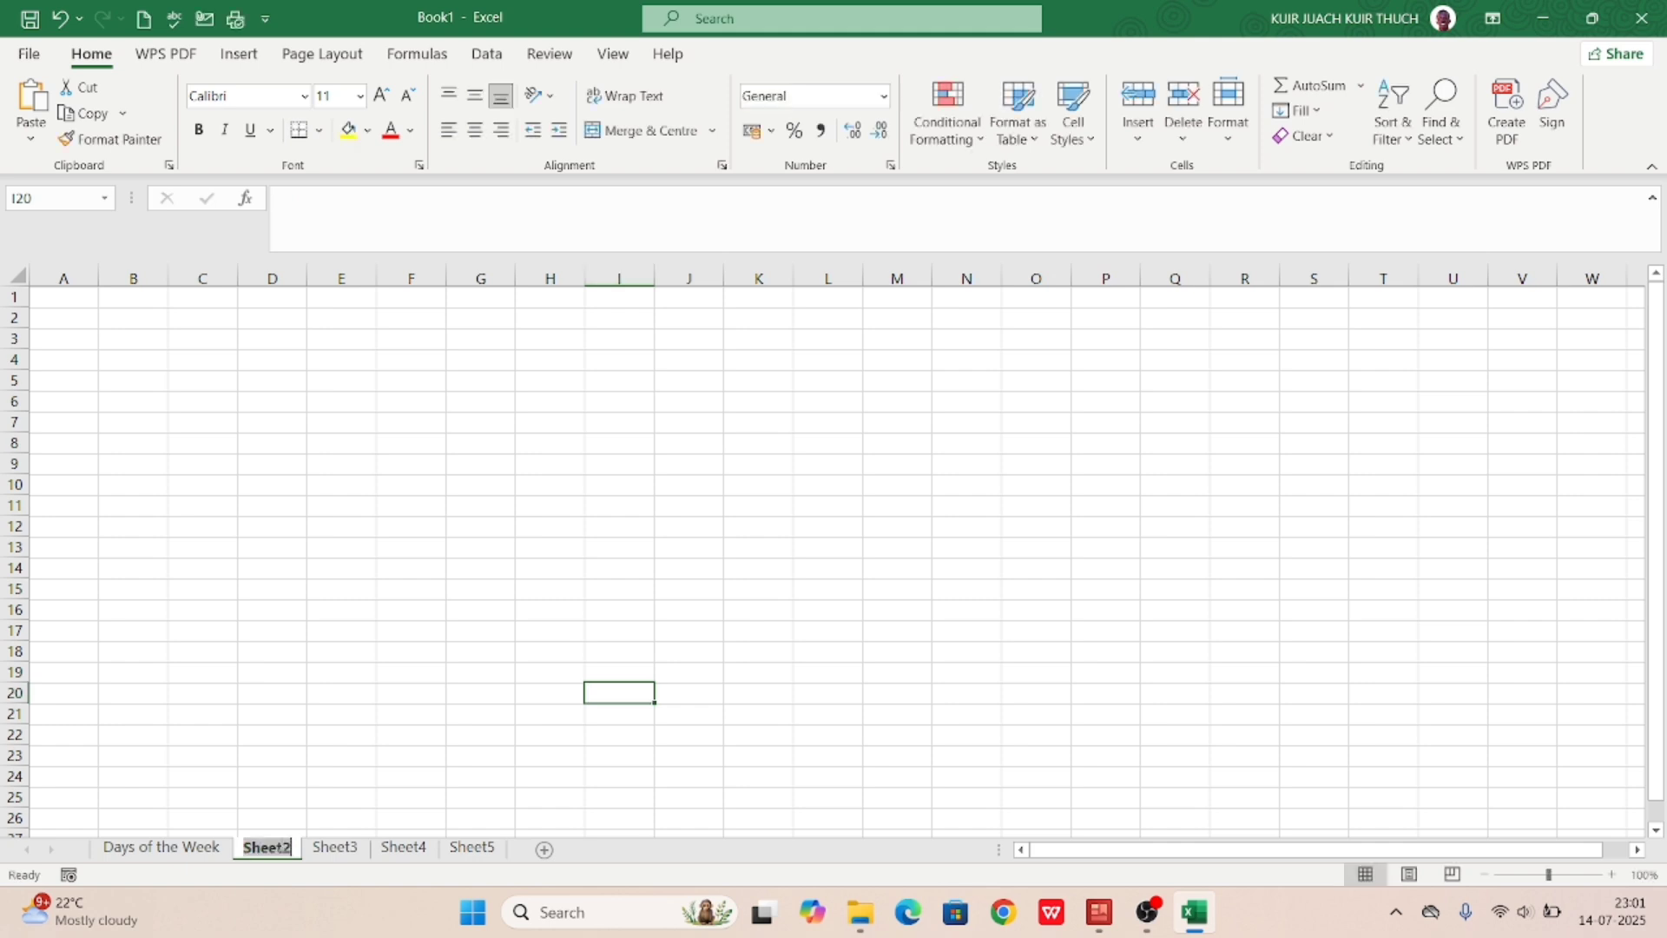
{"action": "type", "text": "Months"}
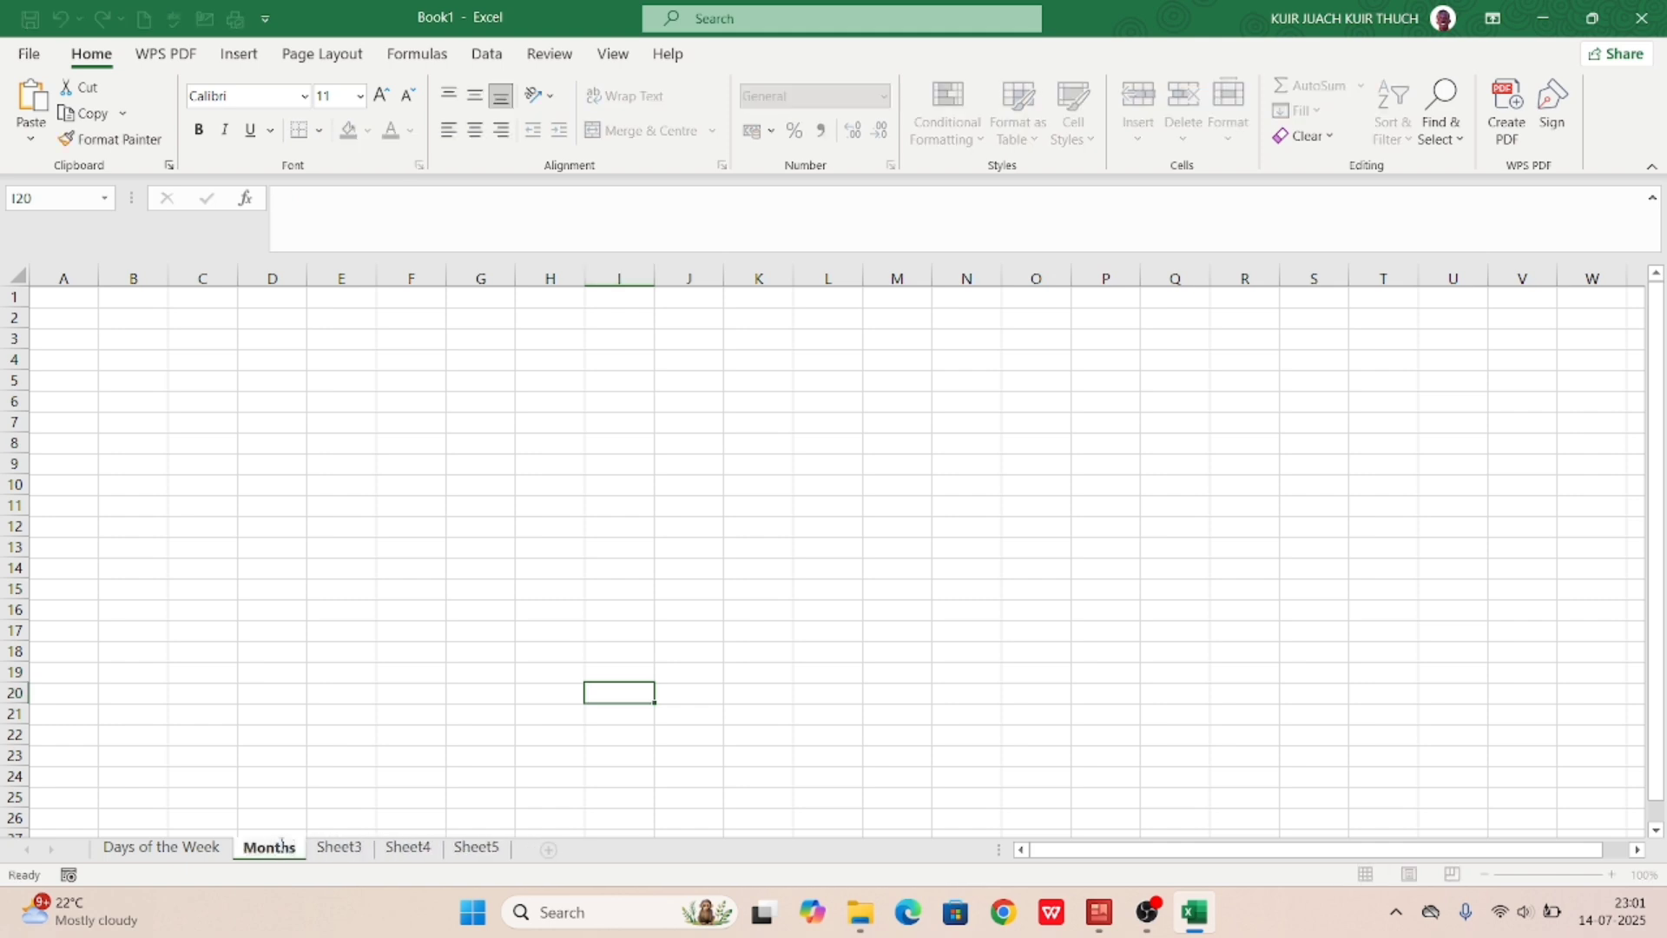
Step: Clear the sample text from cell A1 of Sheet3, leaving the sheet's name as it is
{"action": "left_click", "coordinate": [356, 846]}
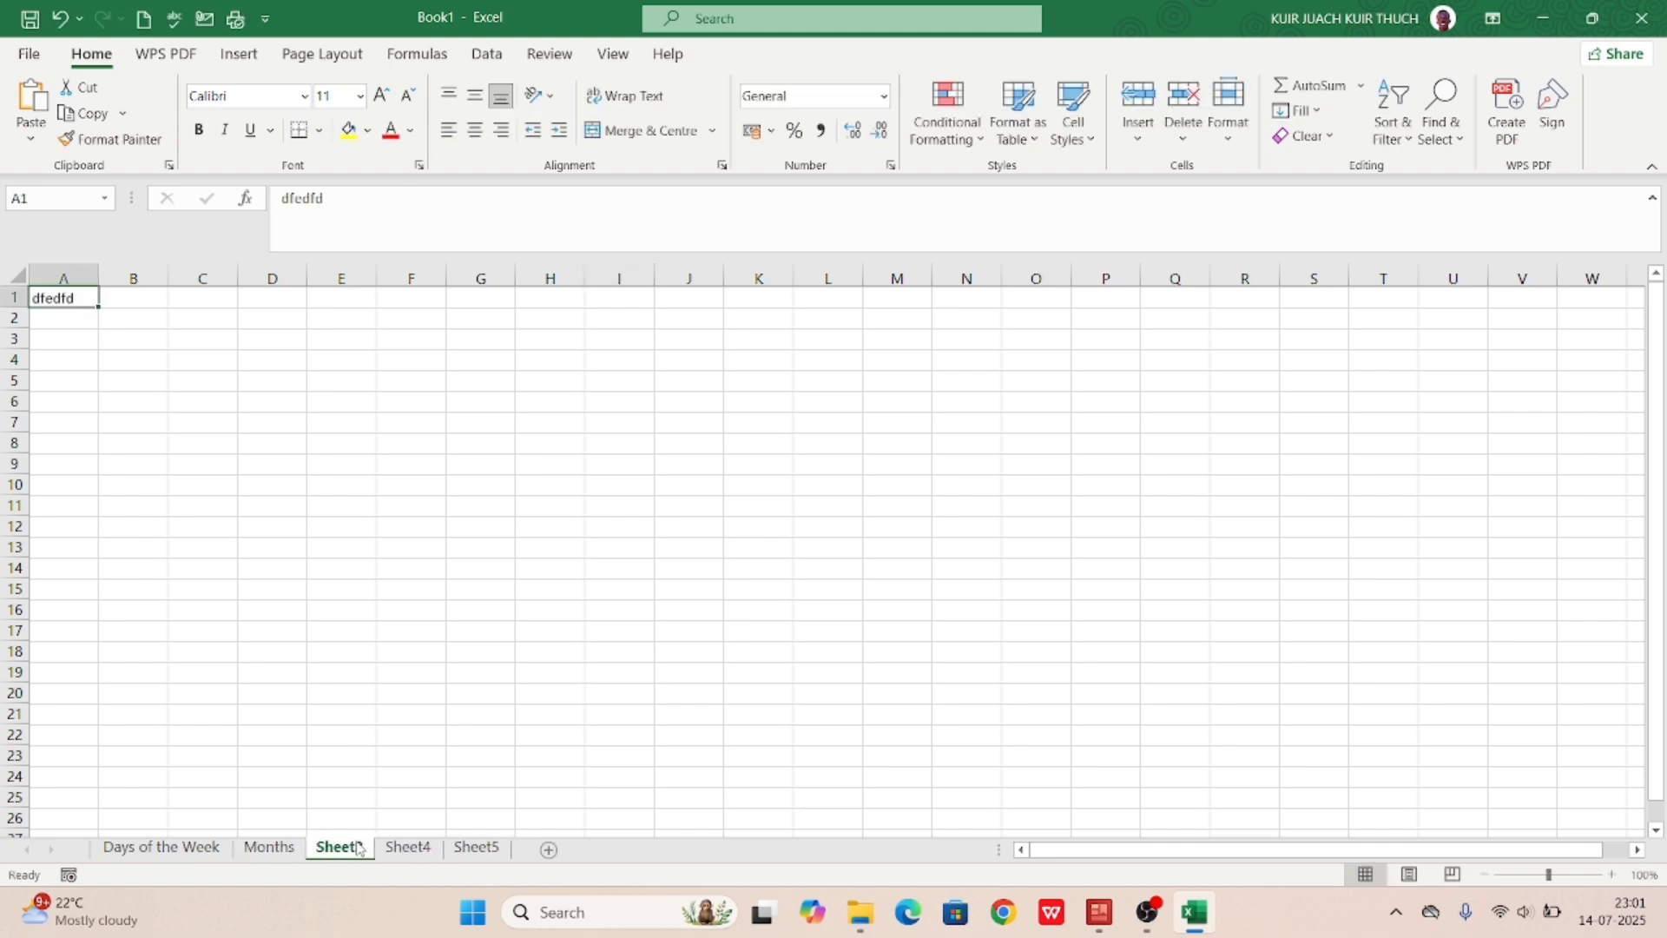
{"action": "double_click", "coordinate": [358, 848]}
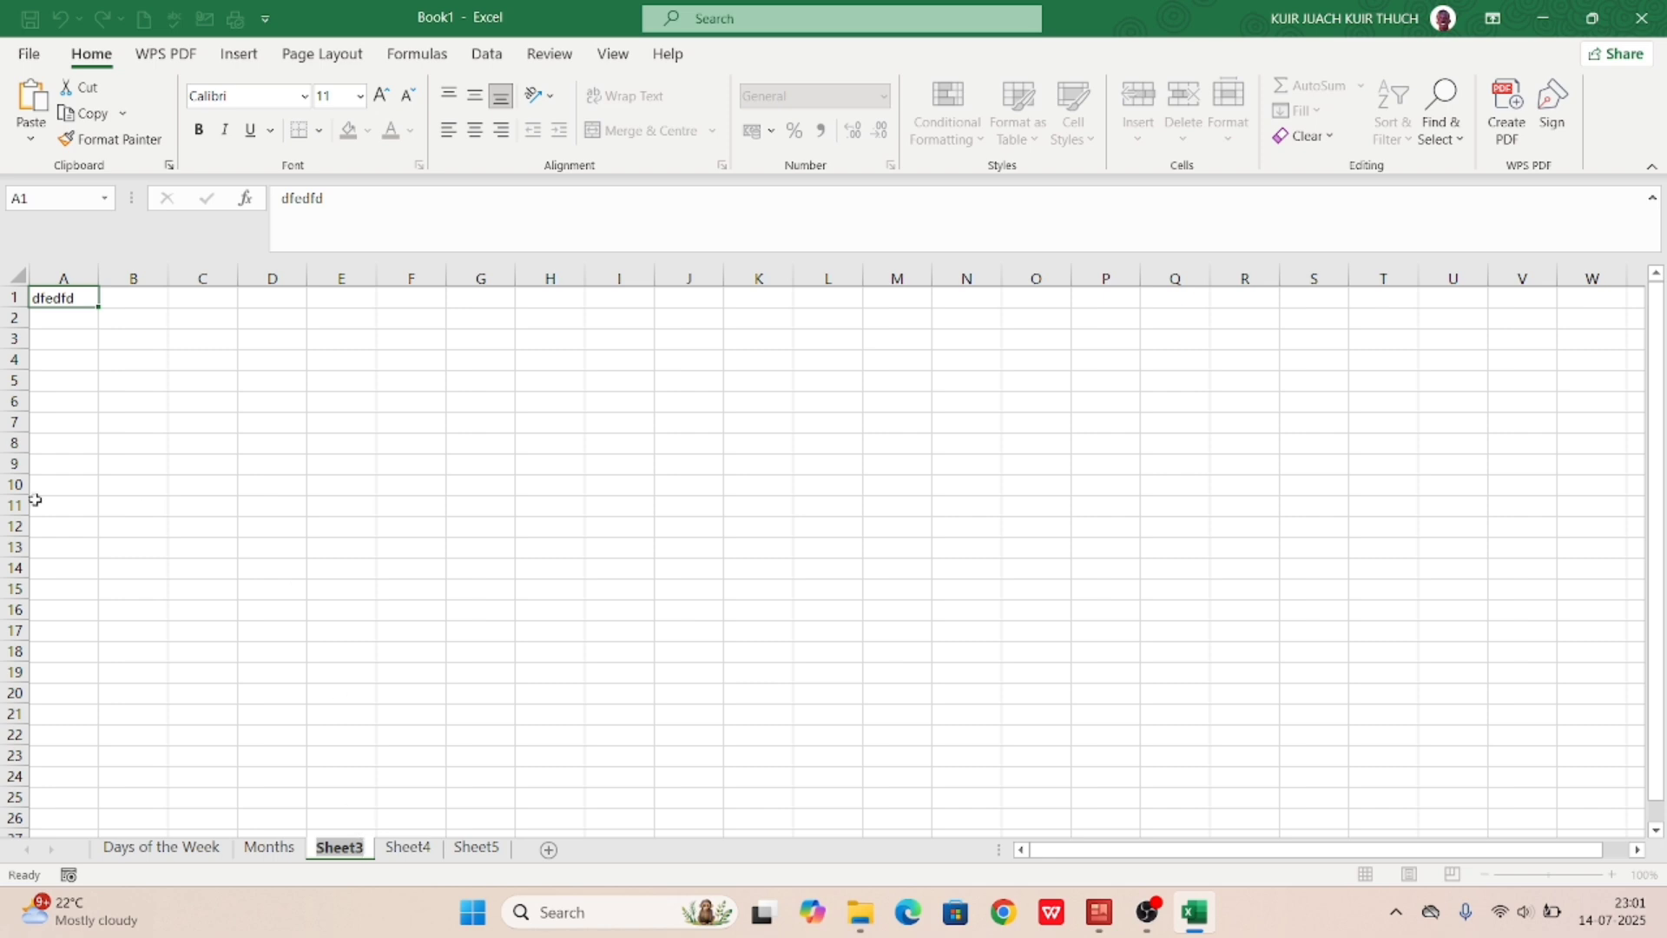
{"action": "left_click", "coordinate": [58, 292]}
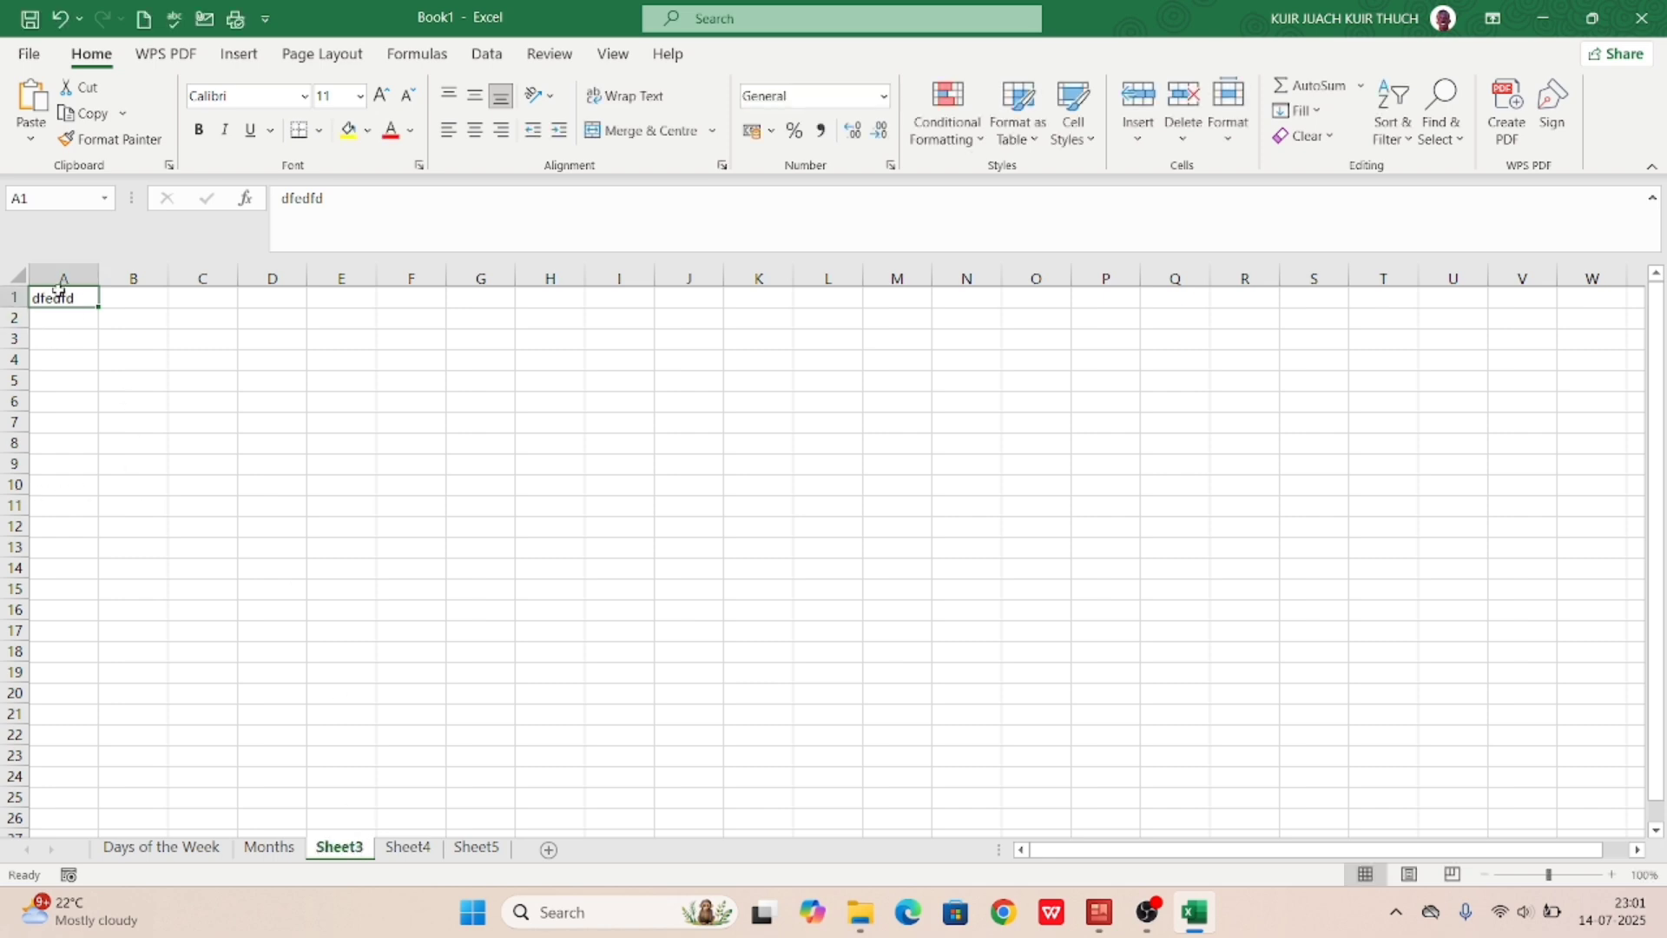
{"action": "key", "text": "BackSpace"}
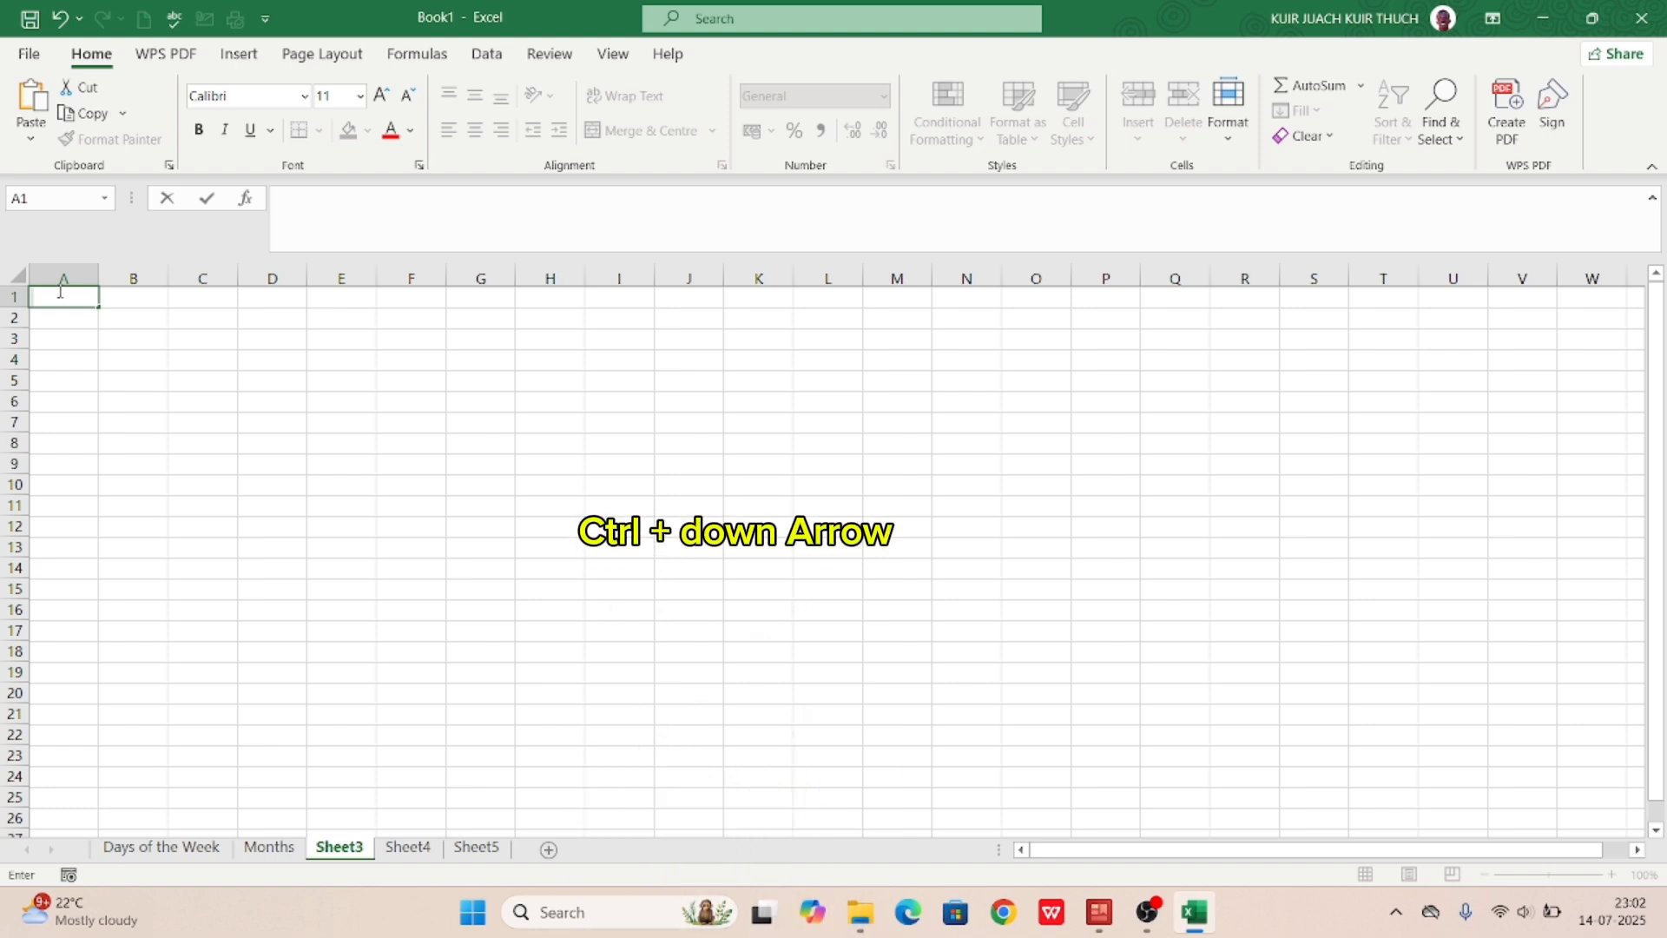
Step: Jump to the last row and to the last column of Sheet3, returning to cell A1 each time
{"action": "key", "text": "ctrl+Down"}
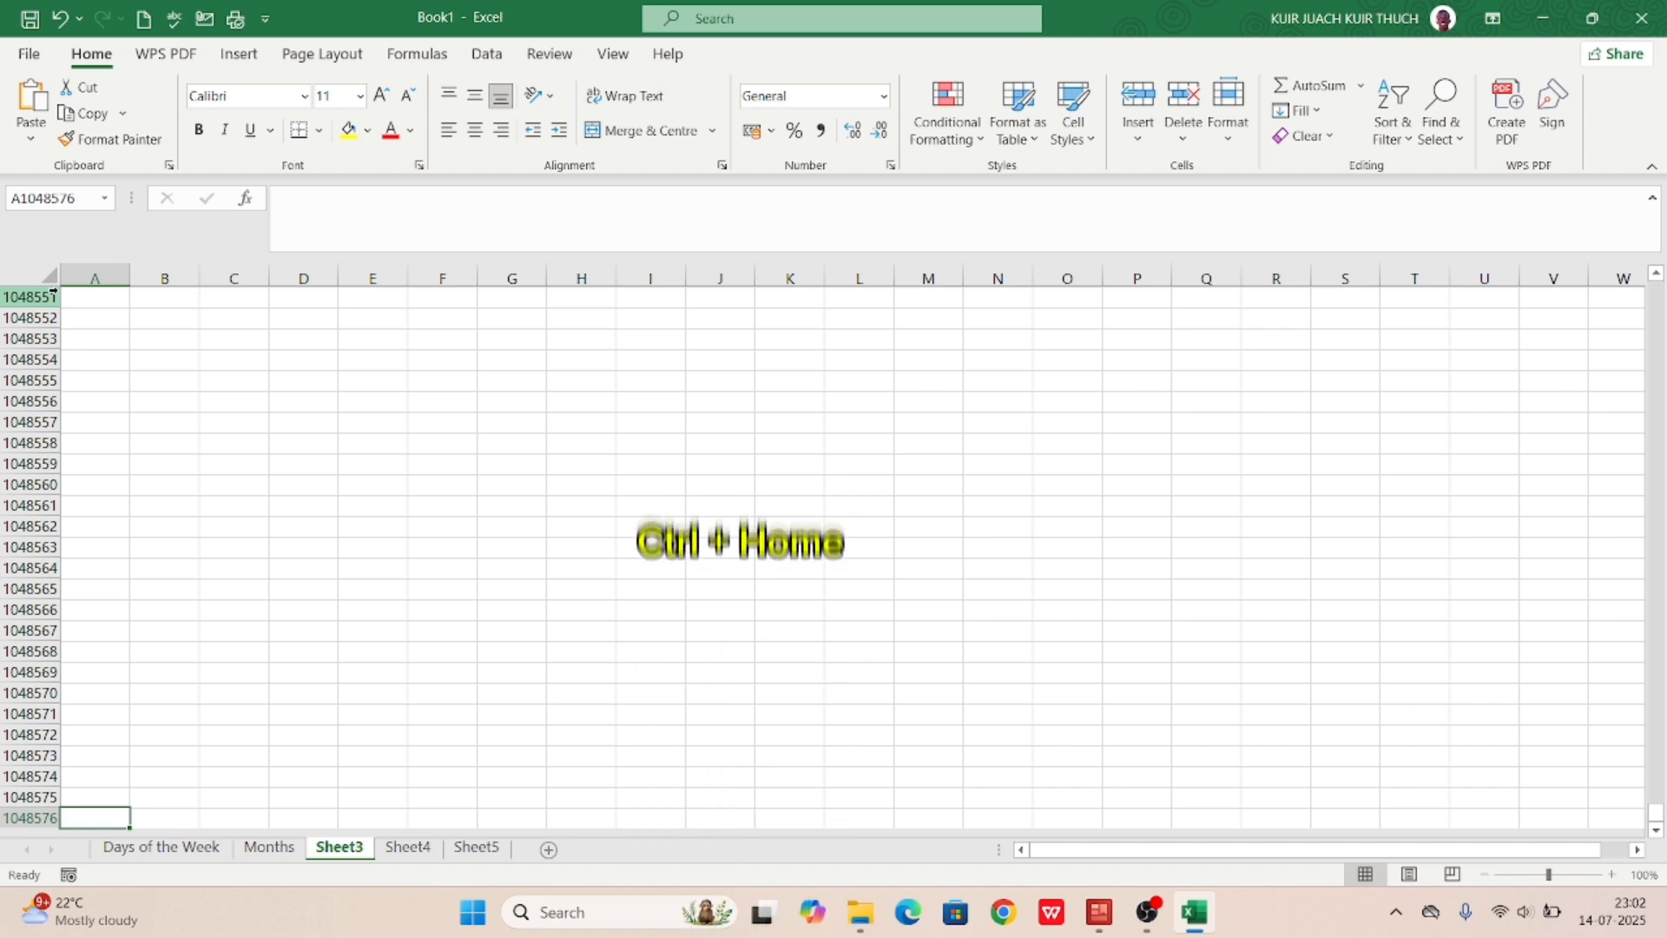
{"action": "key", "text": "ctrl+Home"}
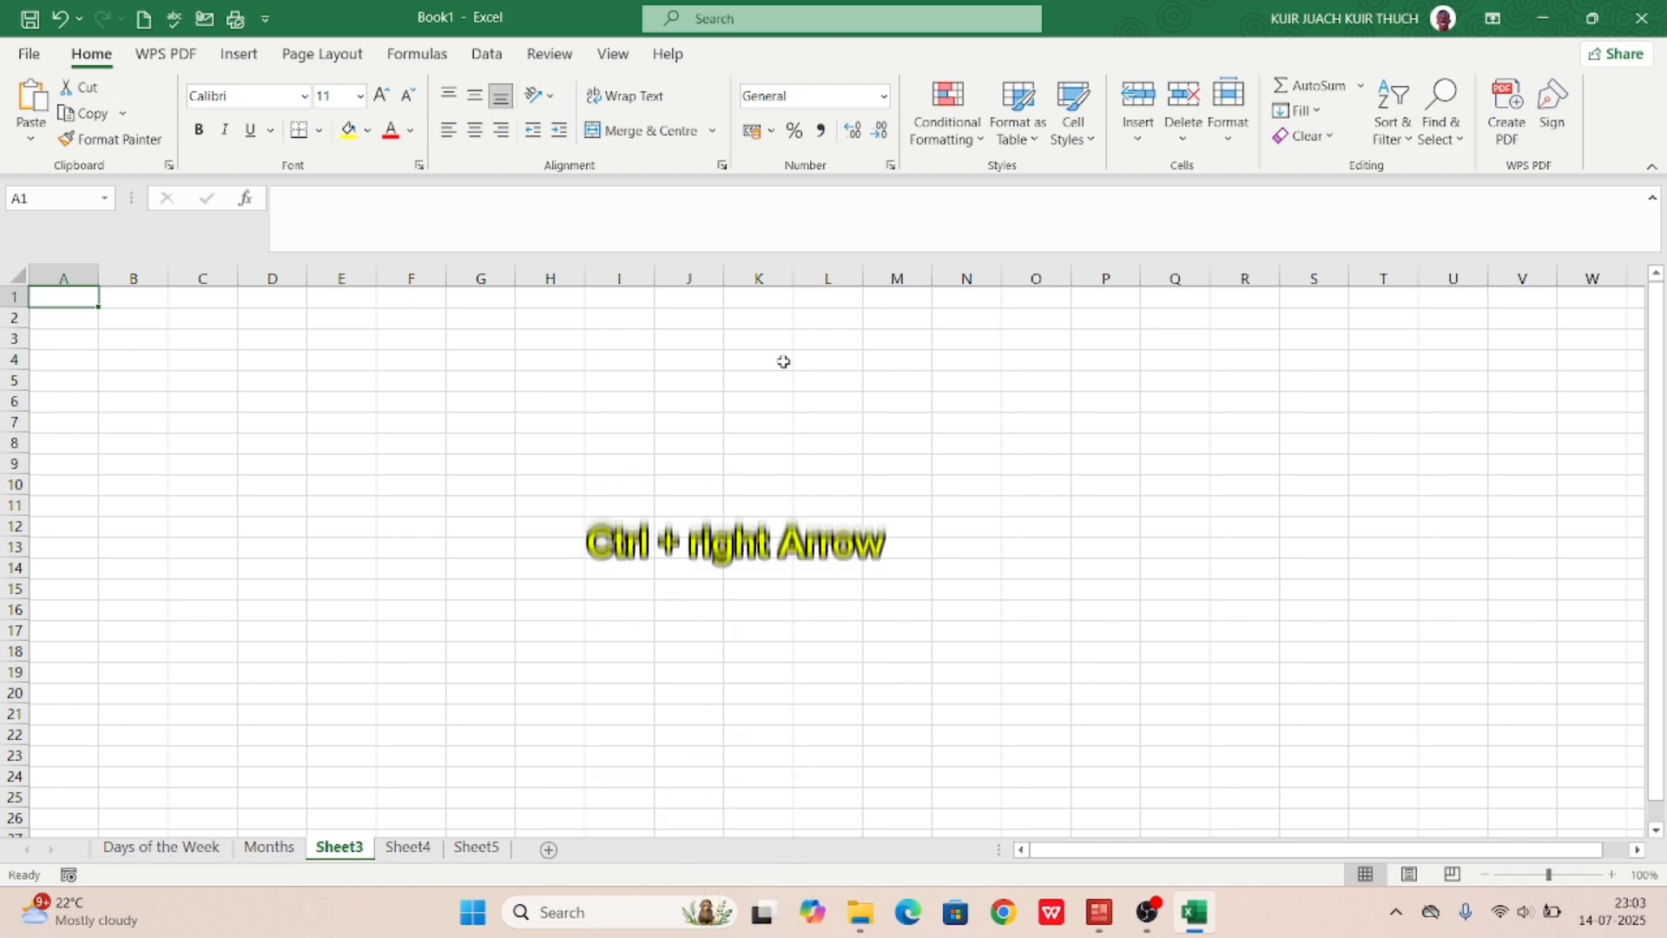
{"action": "key", "text": "ctrl+Right"}
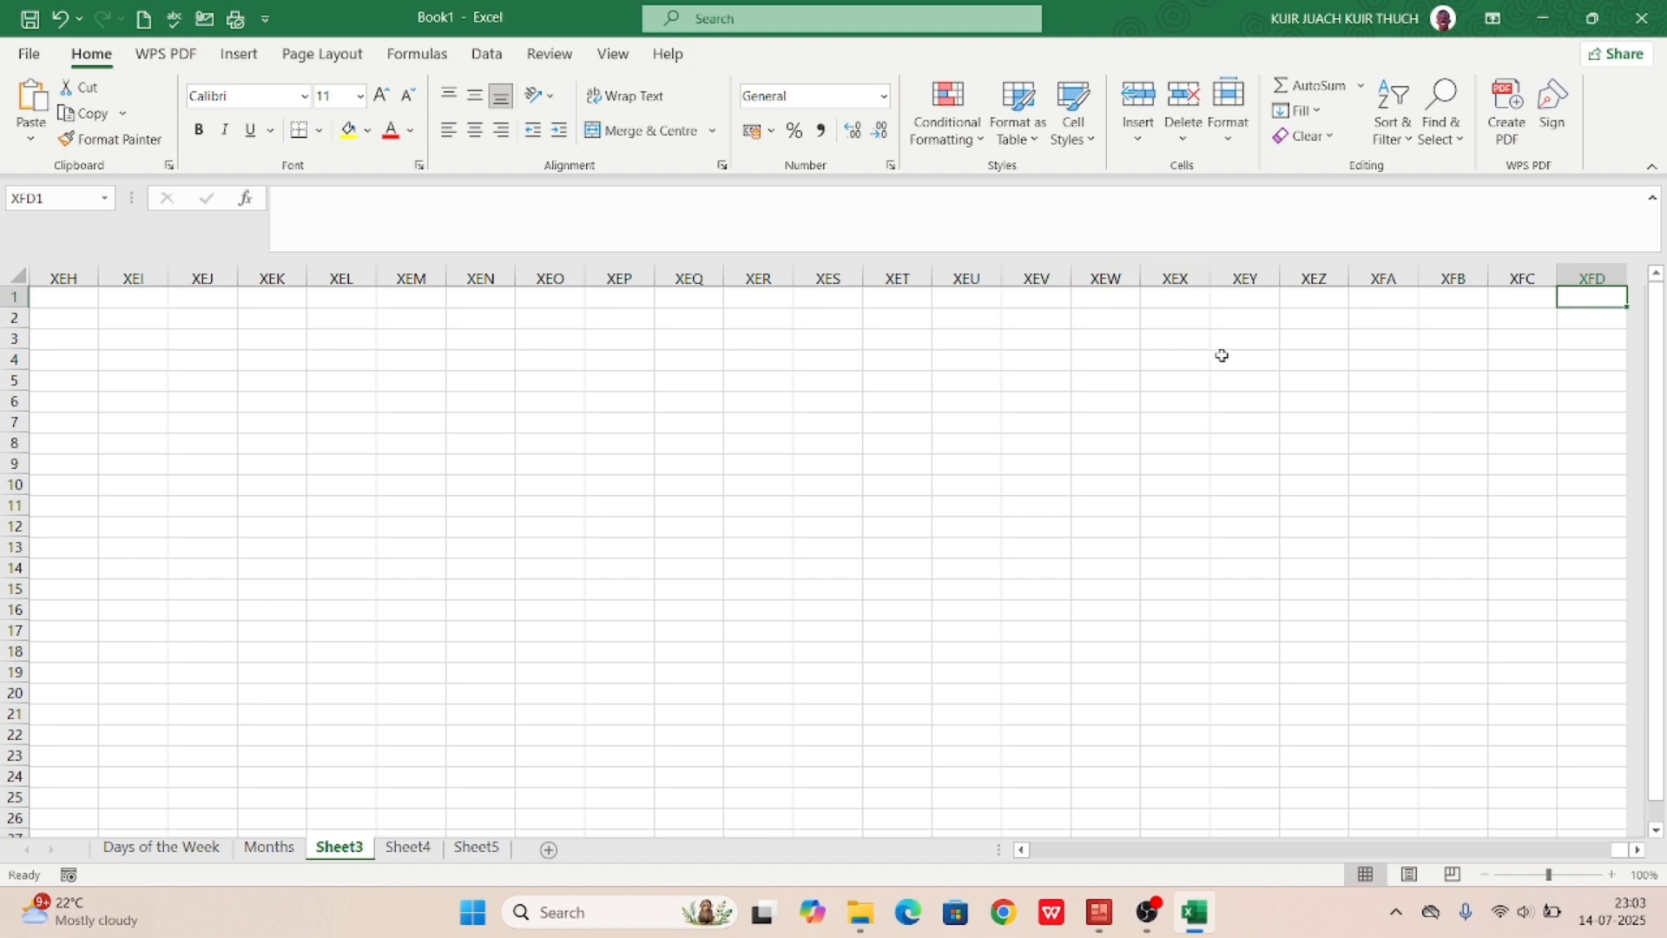
{"action": "key", "text": "ctrl+Left"}
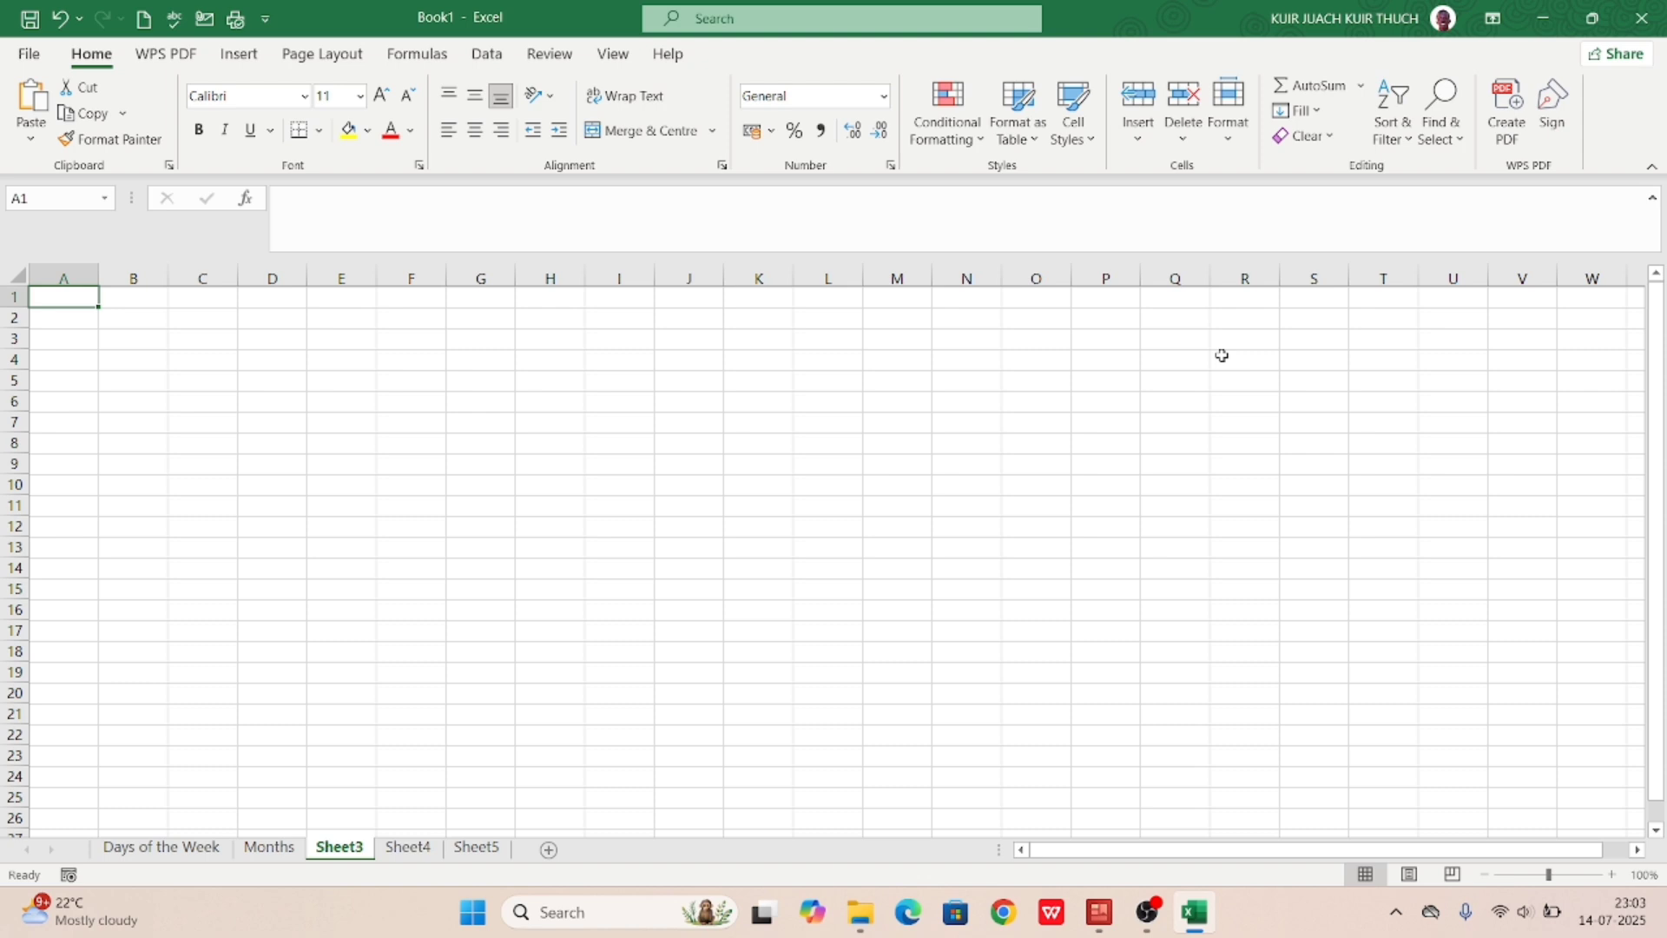
Step: Select cells Z1, AA1 and AB1 of Sheet3 one after another to check how columns are lettered past Z
{"action": "scroll", "coordinate": [1578, 345], "scroll_direction": "right", "scroll_amount": 3}
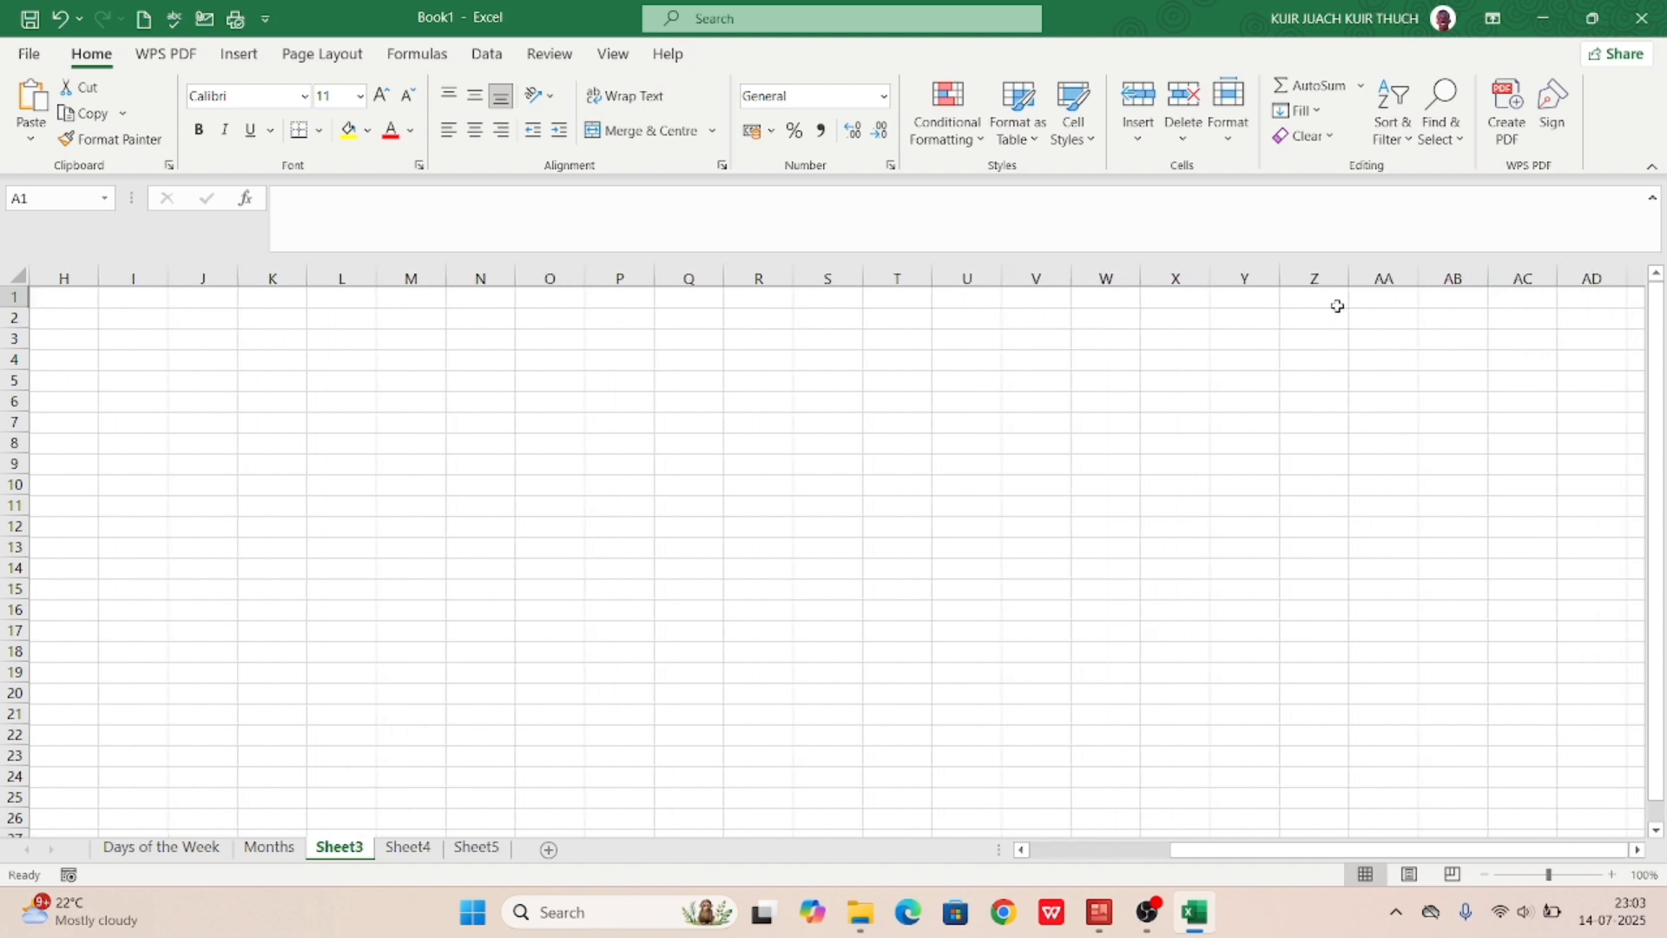
{"action": "left_click", "coordinate": [1316, 299]}
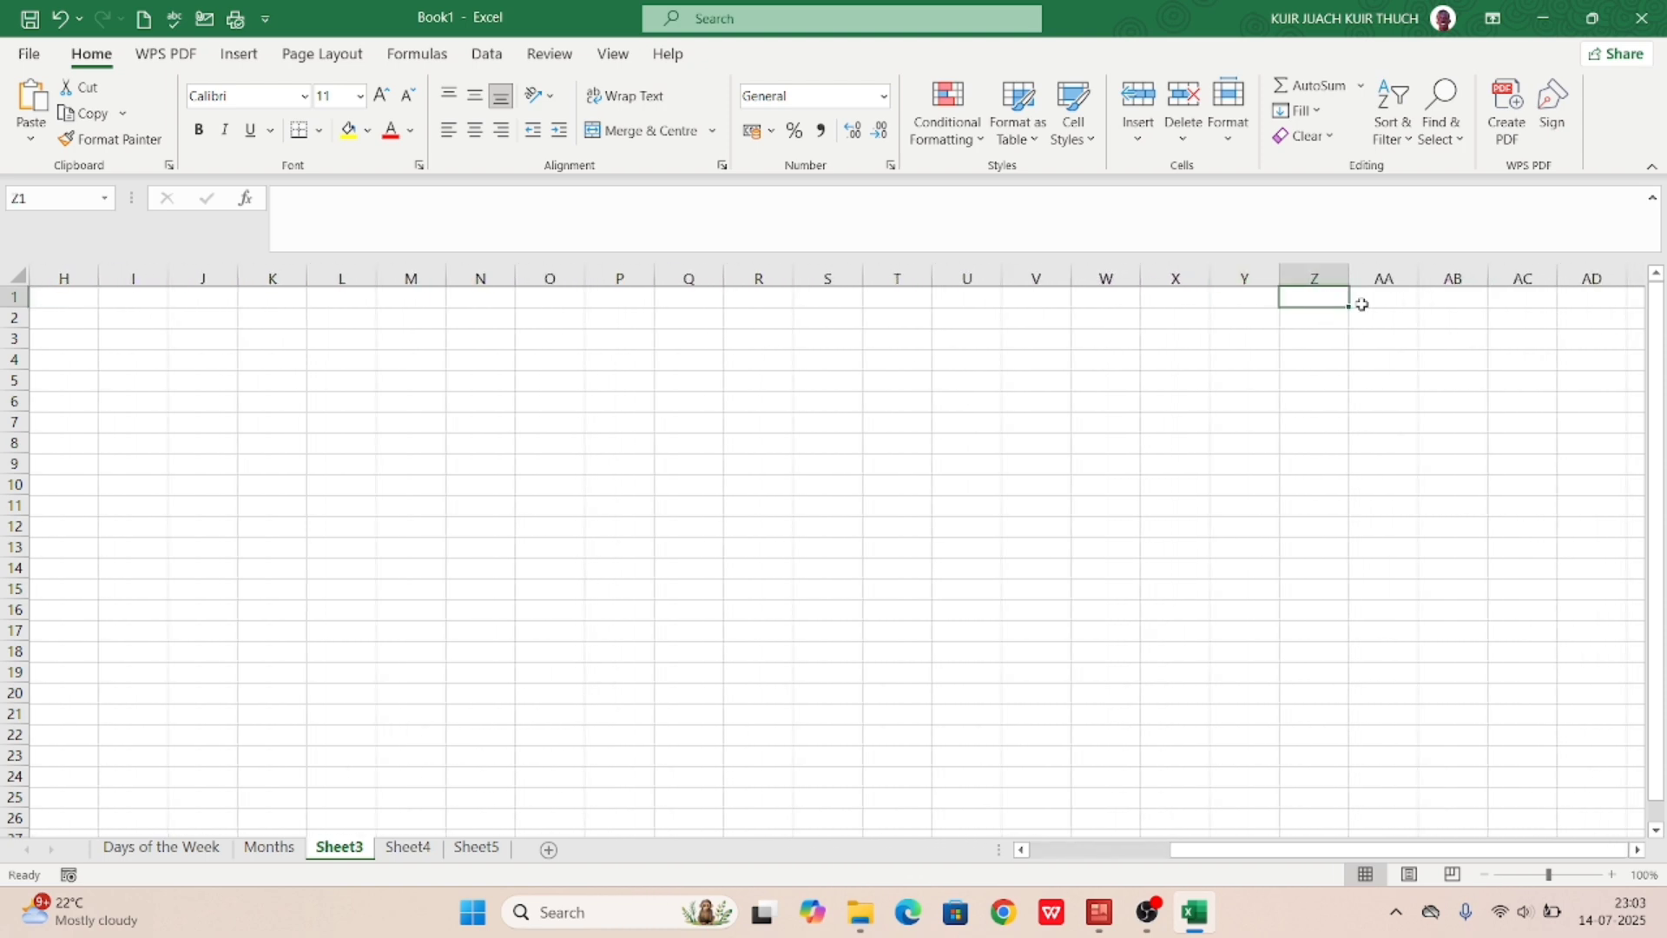
{"action": "left_click", "coordinate": [1390, 302]}
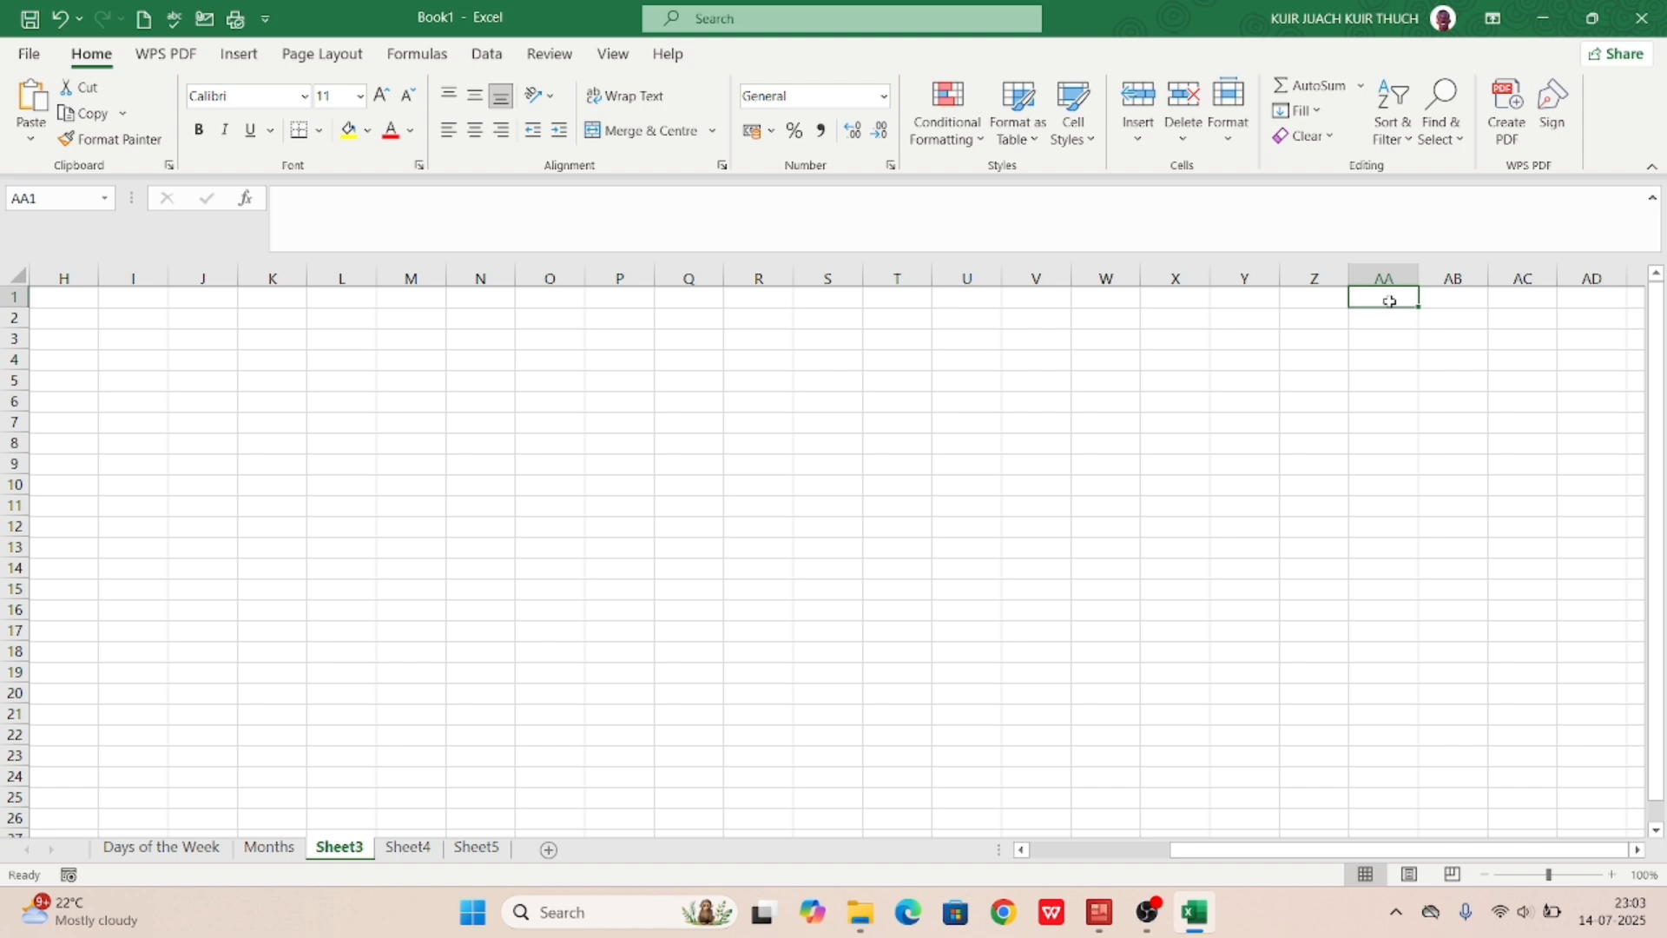
{"action": "left_click", "coordinate": [1438, 299]}
Step: Examine the column letters beyond AB and the row numbers further down Sheet3
{"action": "scroll", "coordinate": [1438, 299], "scroll_direction": "right", "scroll_amount": 2}
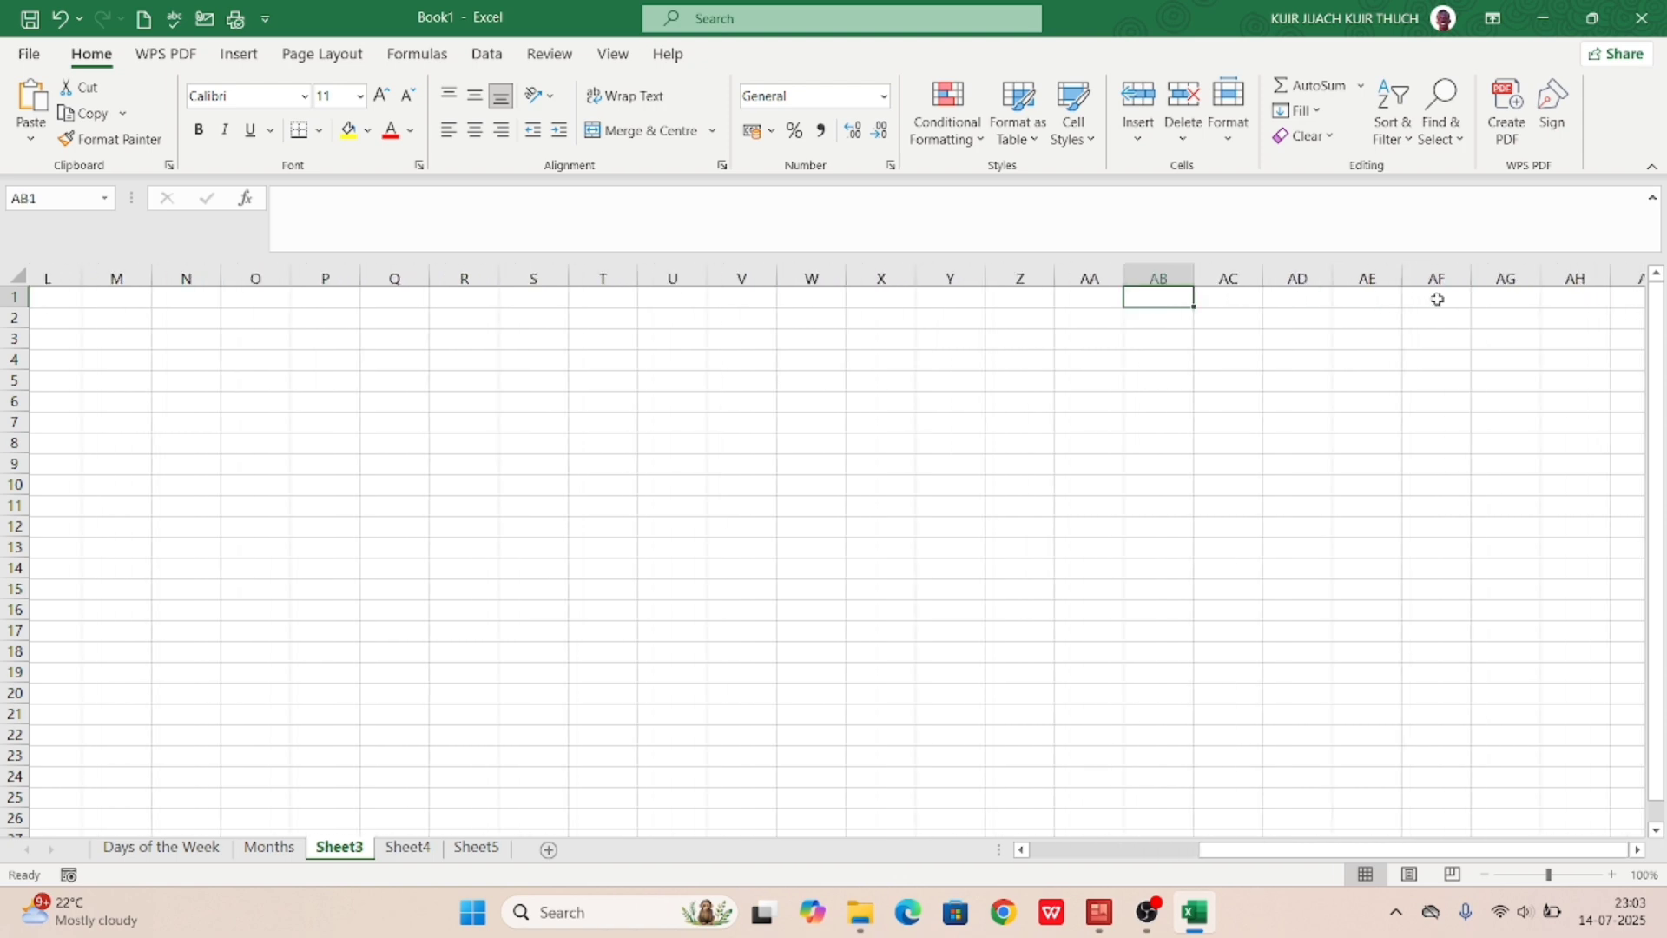
{"action": "scroll", "coordinate": [1438, 299], "scroll_direction": "right", "scroll_amount": 18}
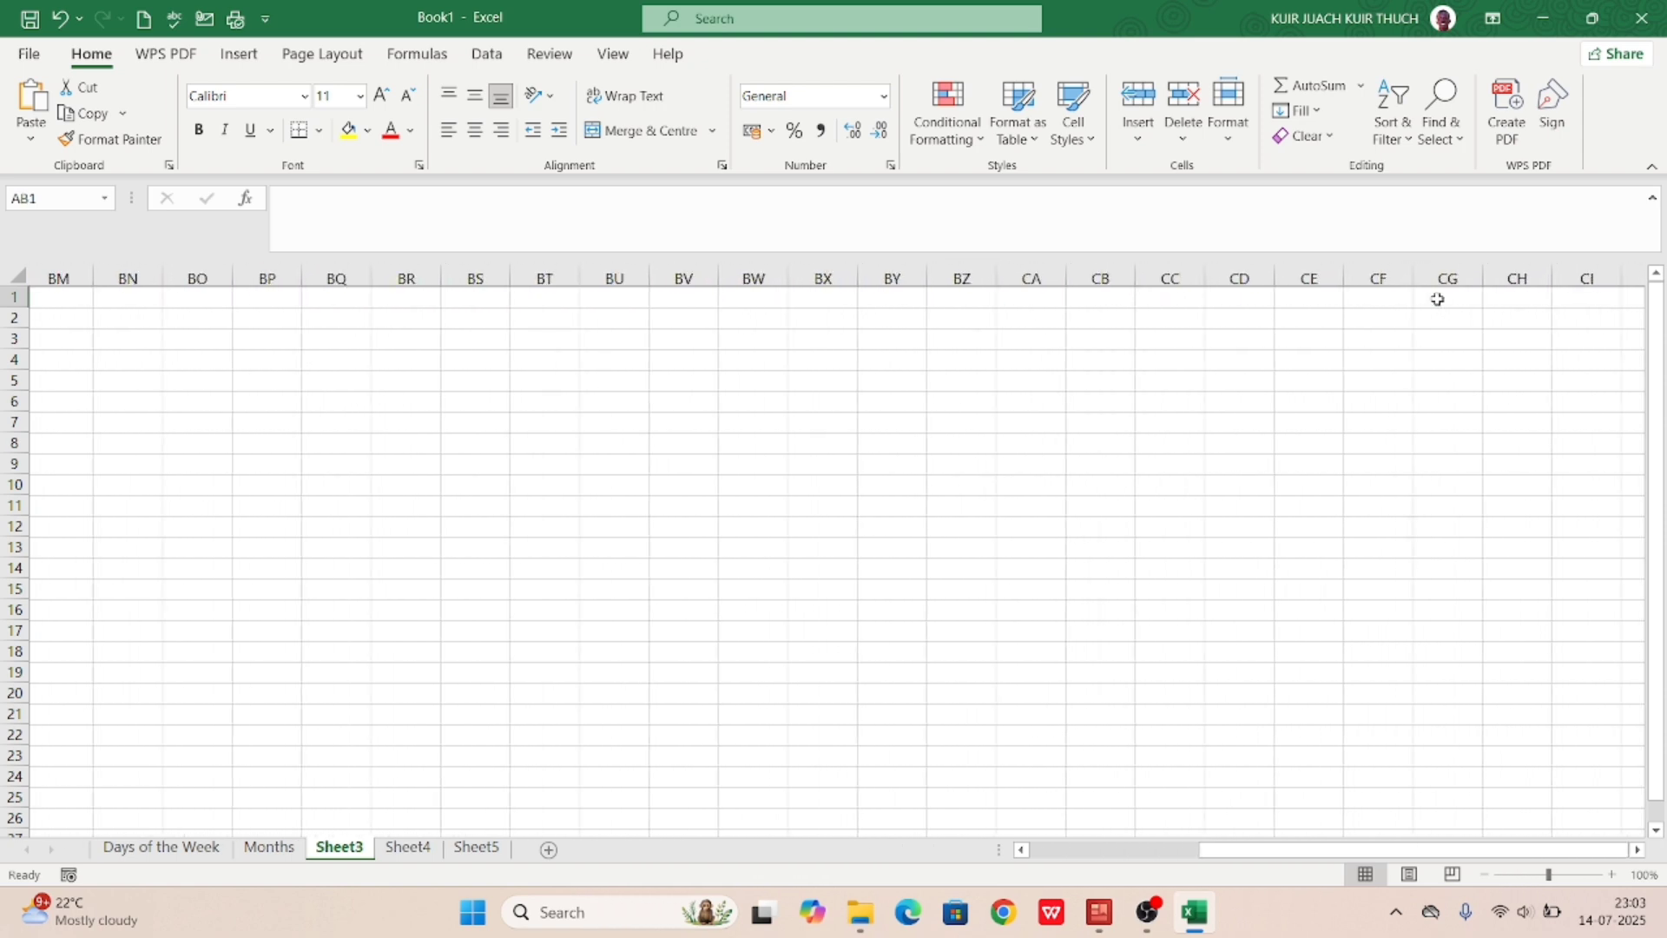
{"action": "scroll", "coordinate": [1438, 299], "scroll_direction": "right", "scroll_amount": 11}
{"action": "scroll", "coordinate": [1438, 299], "scroll_direction": "left", "scroll_amount": 11}
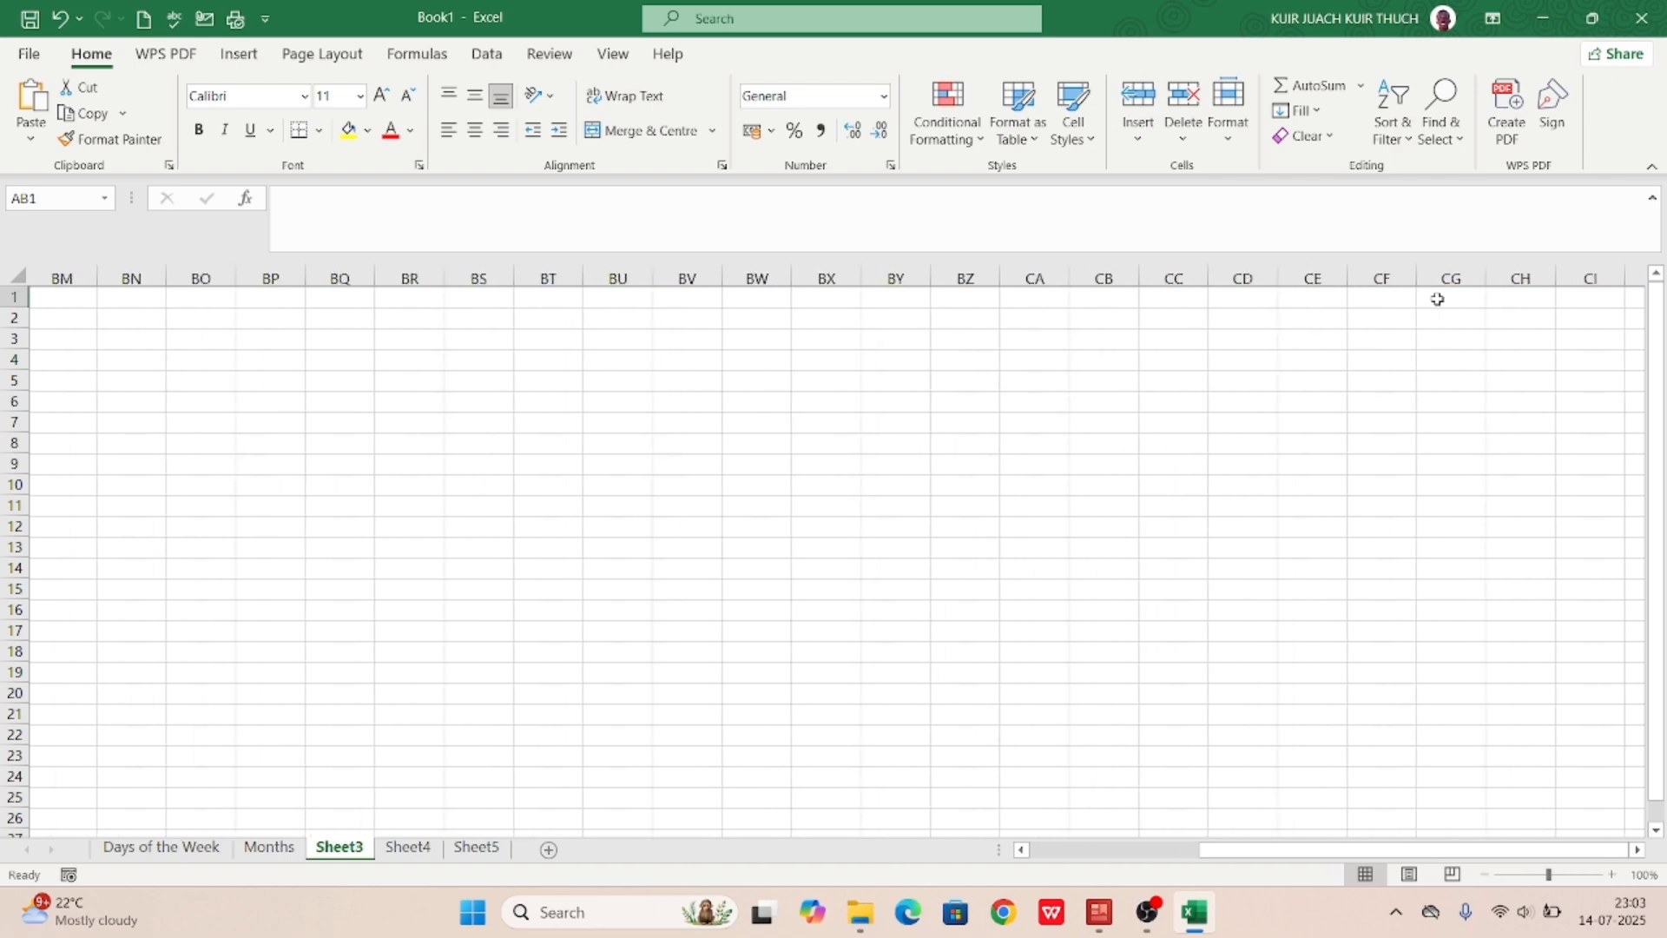
{"action": "scroll", "coordinate": [1438, 299], "scroll_direction": "left", "scroll_amount": 11}
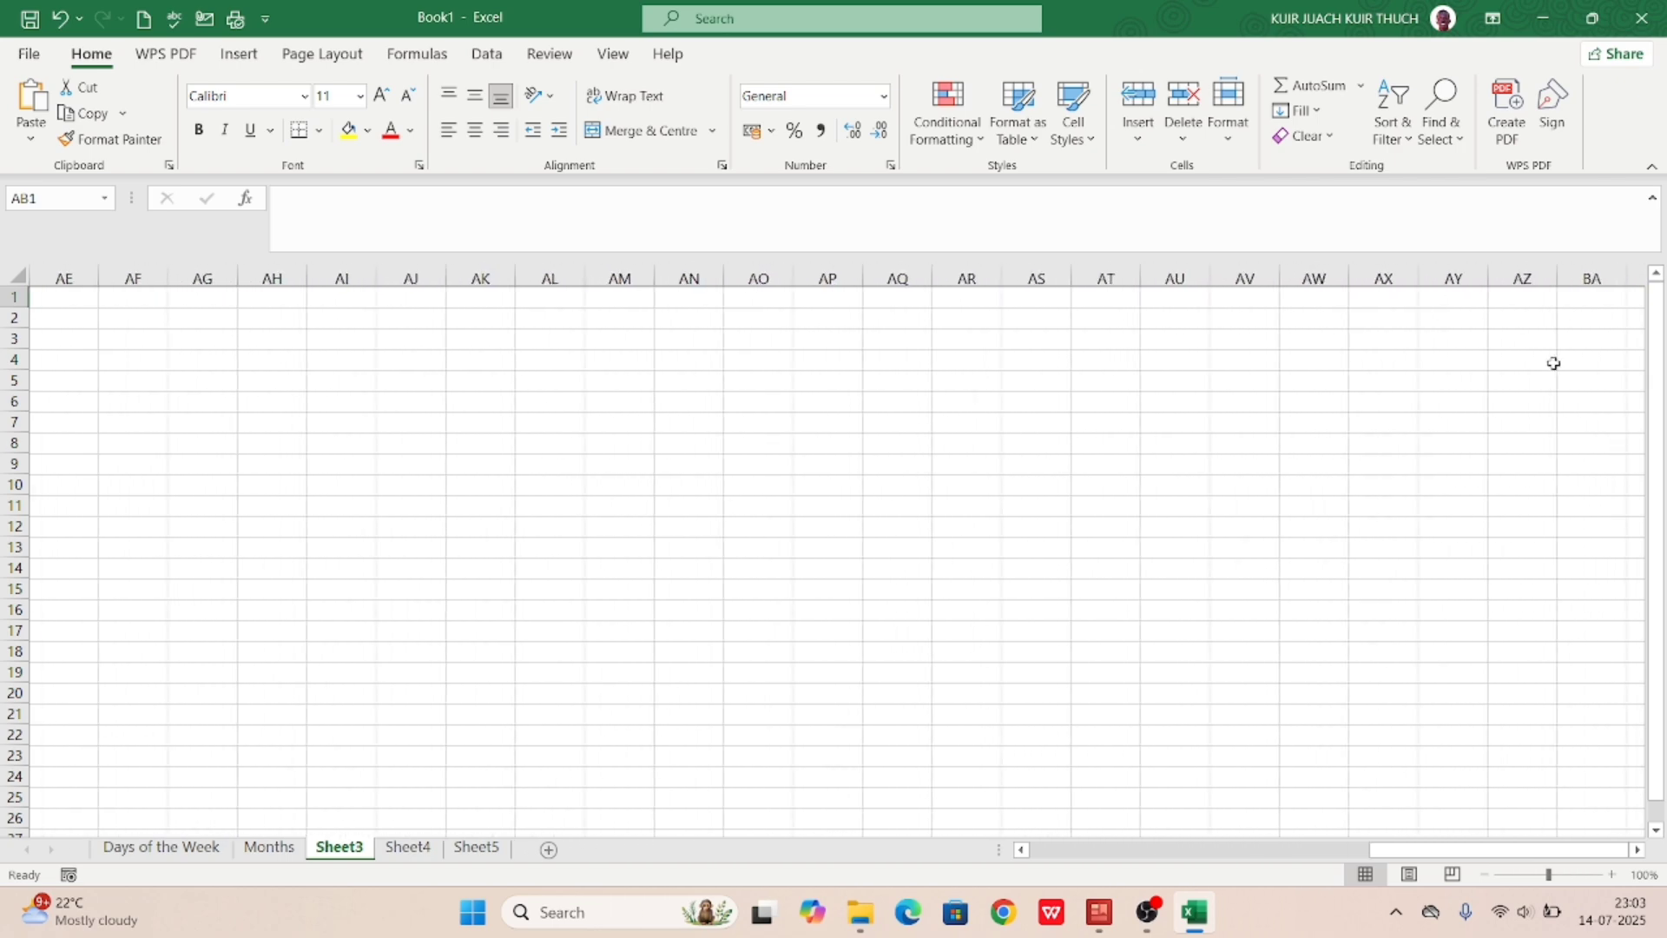
{"action": "scroll", "coordinate": [1217, 385], "scroll_direction": "left", "scroll_amount": 10}
{"action": "scroll", "coordinate": [1216, 385], "scroll_direction": "down", "scroll_amount": 4}
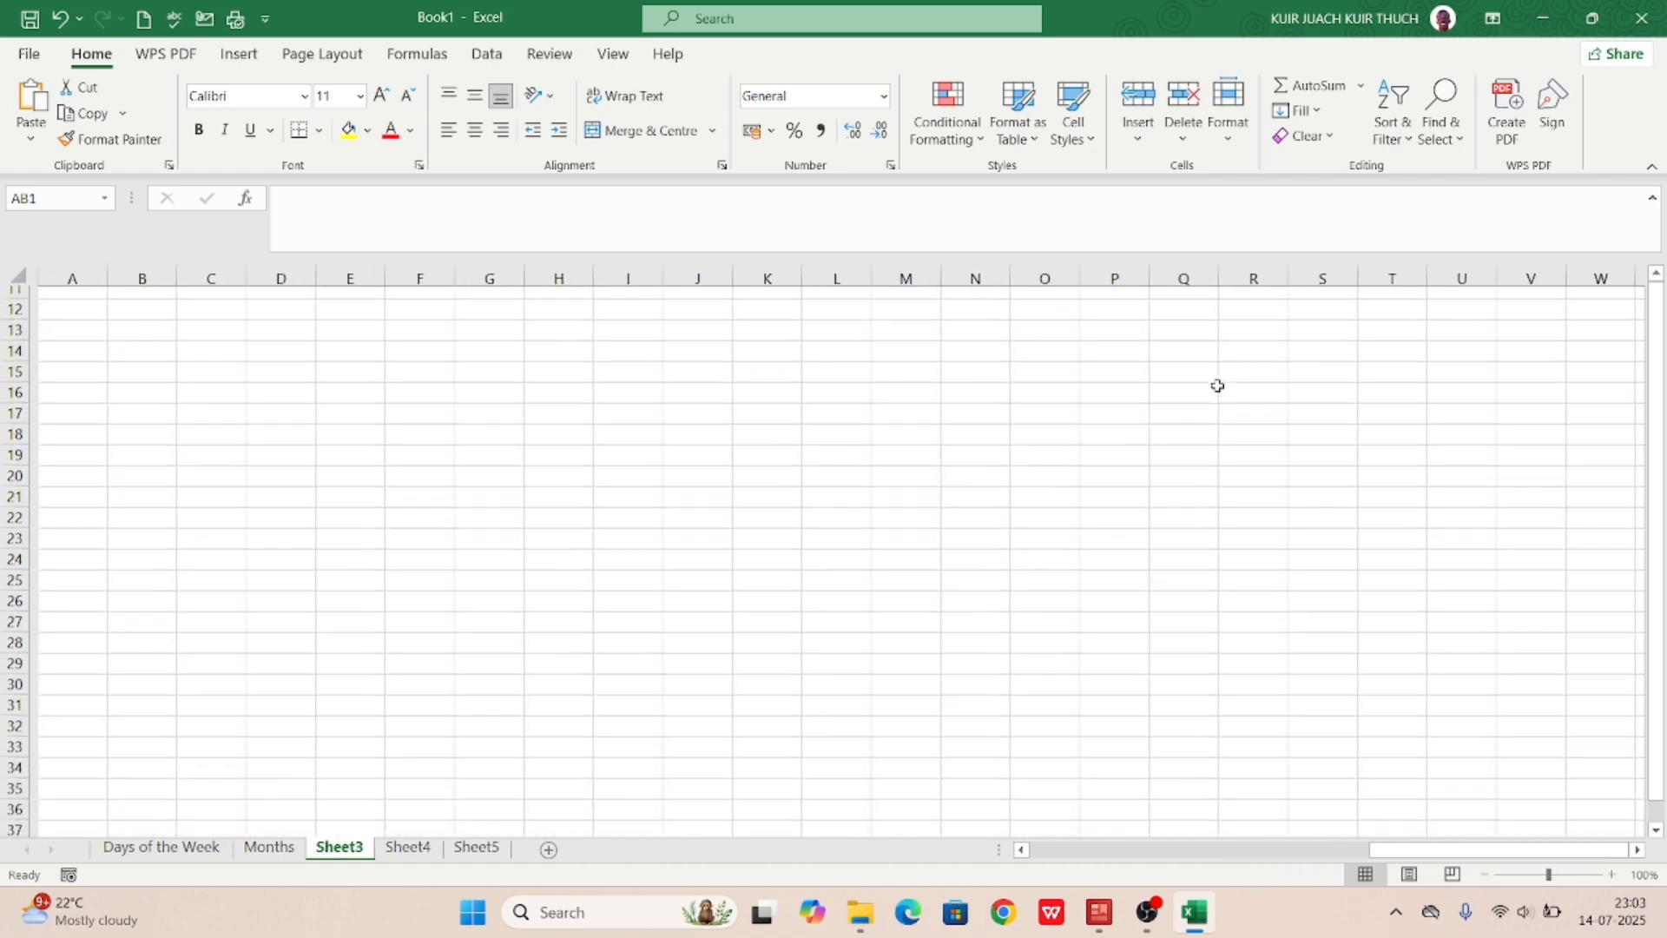
{"action": "scroll", "coordinate": [1217, 385], "scroll_direction": "down", "scroll_amount": 1}
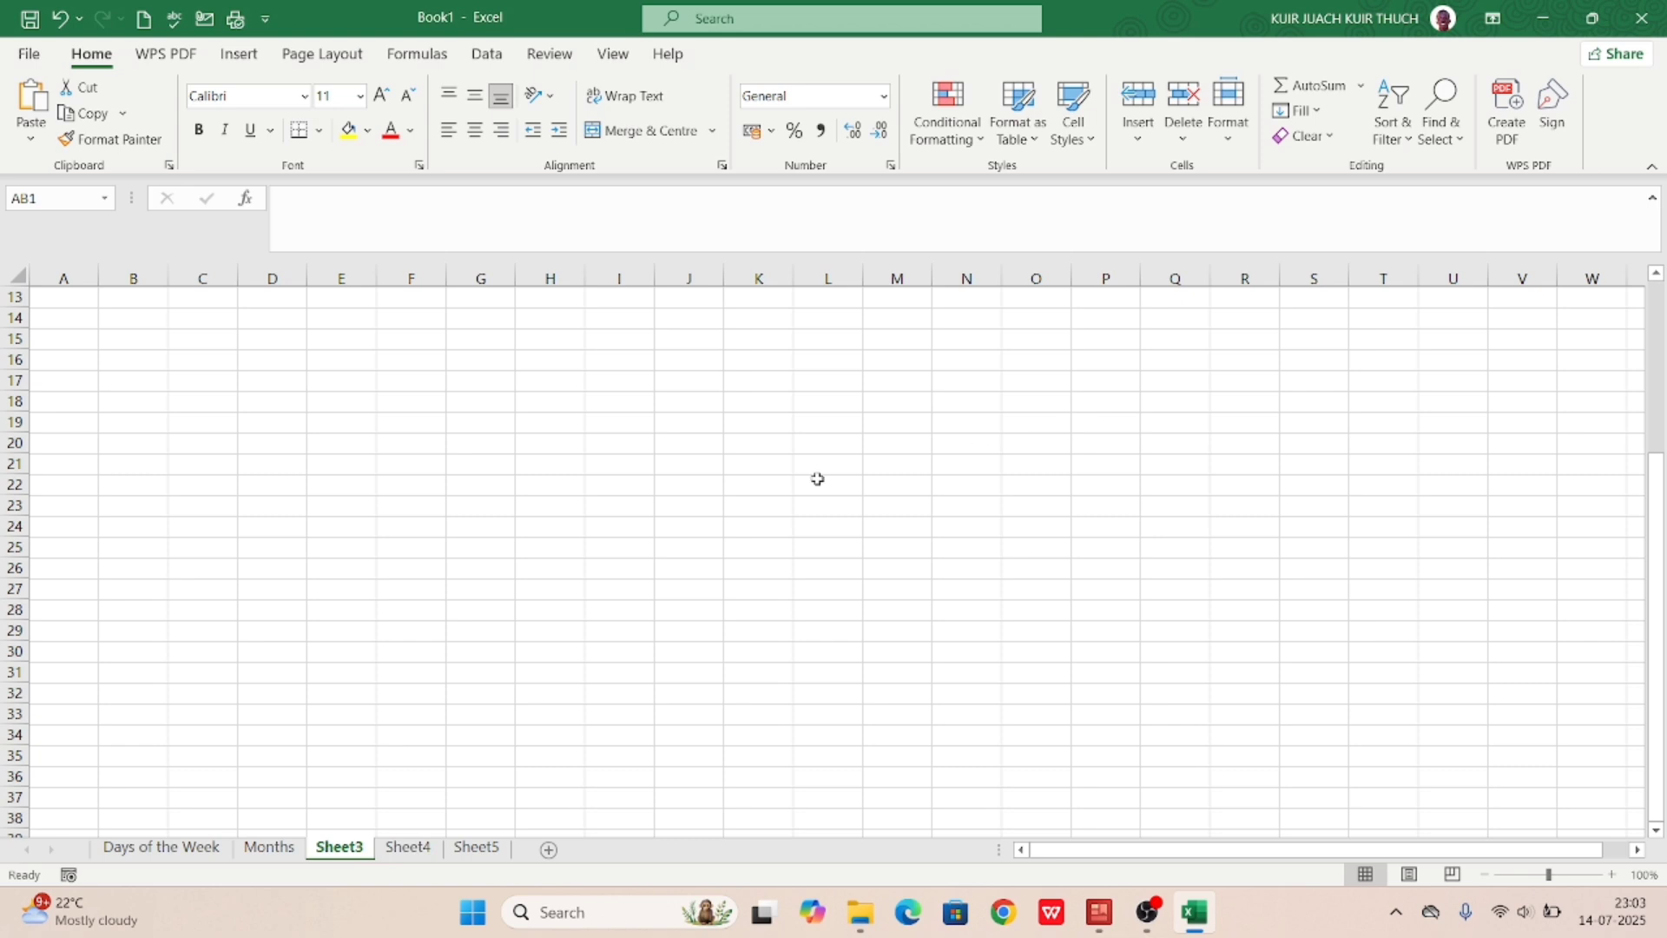
{"action": "scroll", "coordinate": [817, 479], "scroll_direction": "down", "scroll_amount": 4}
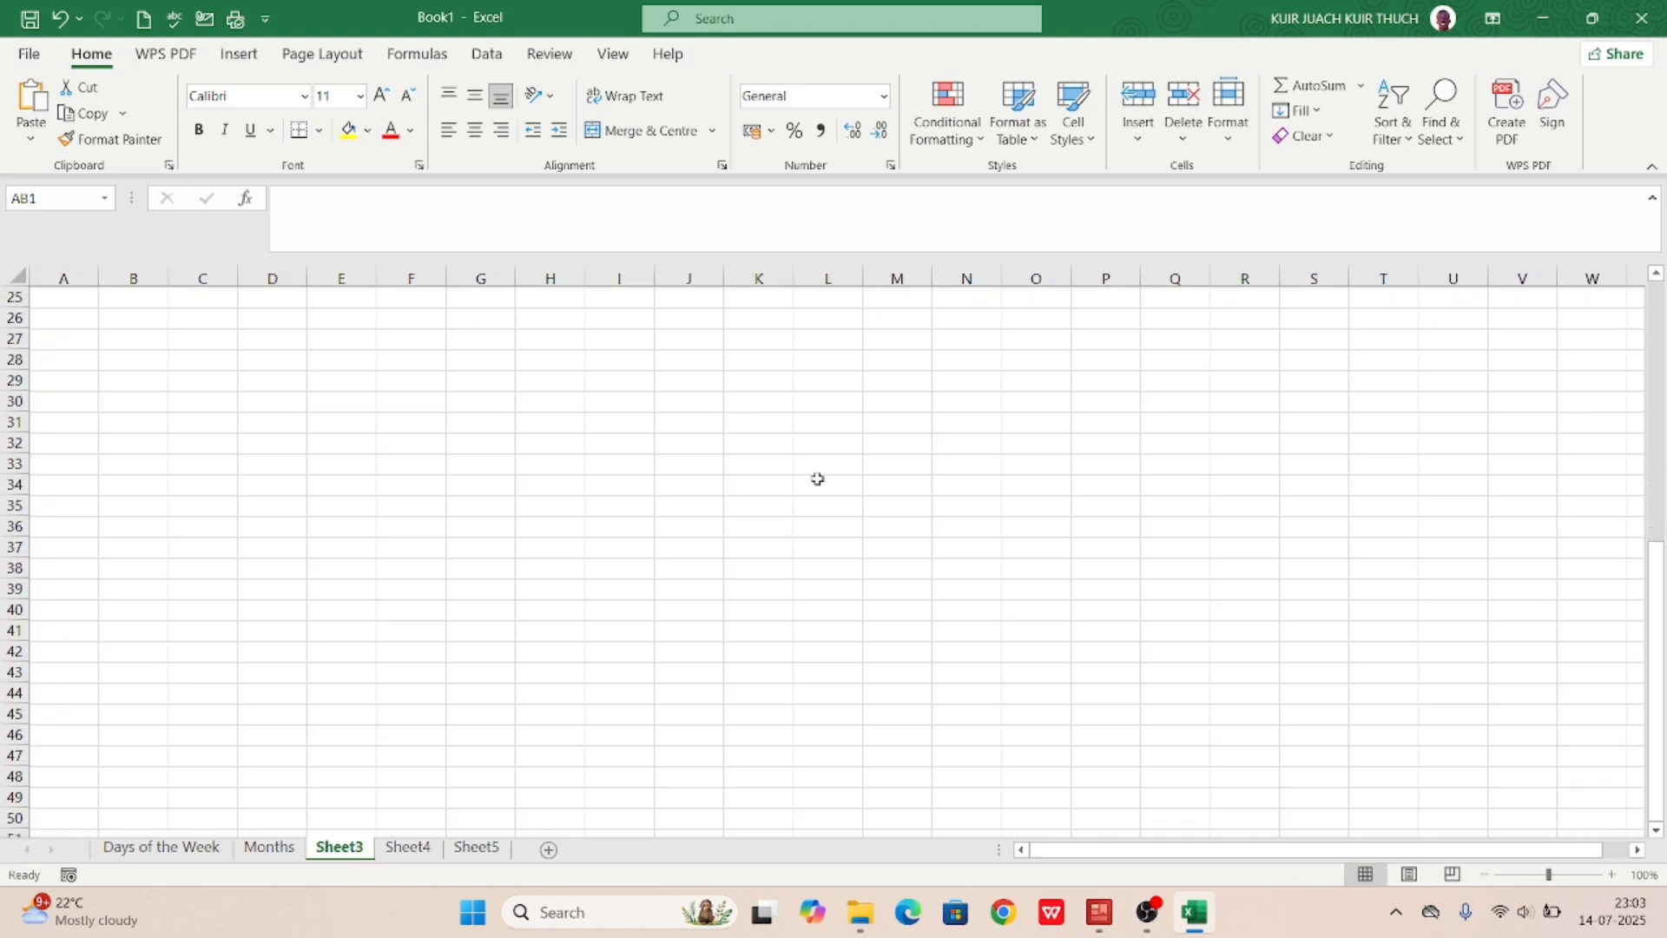